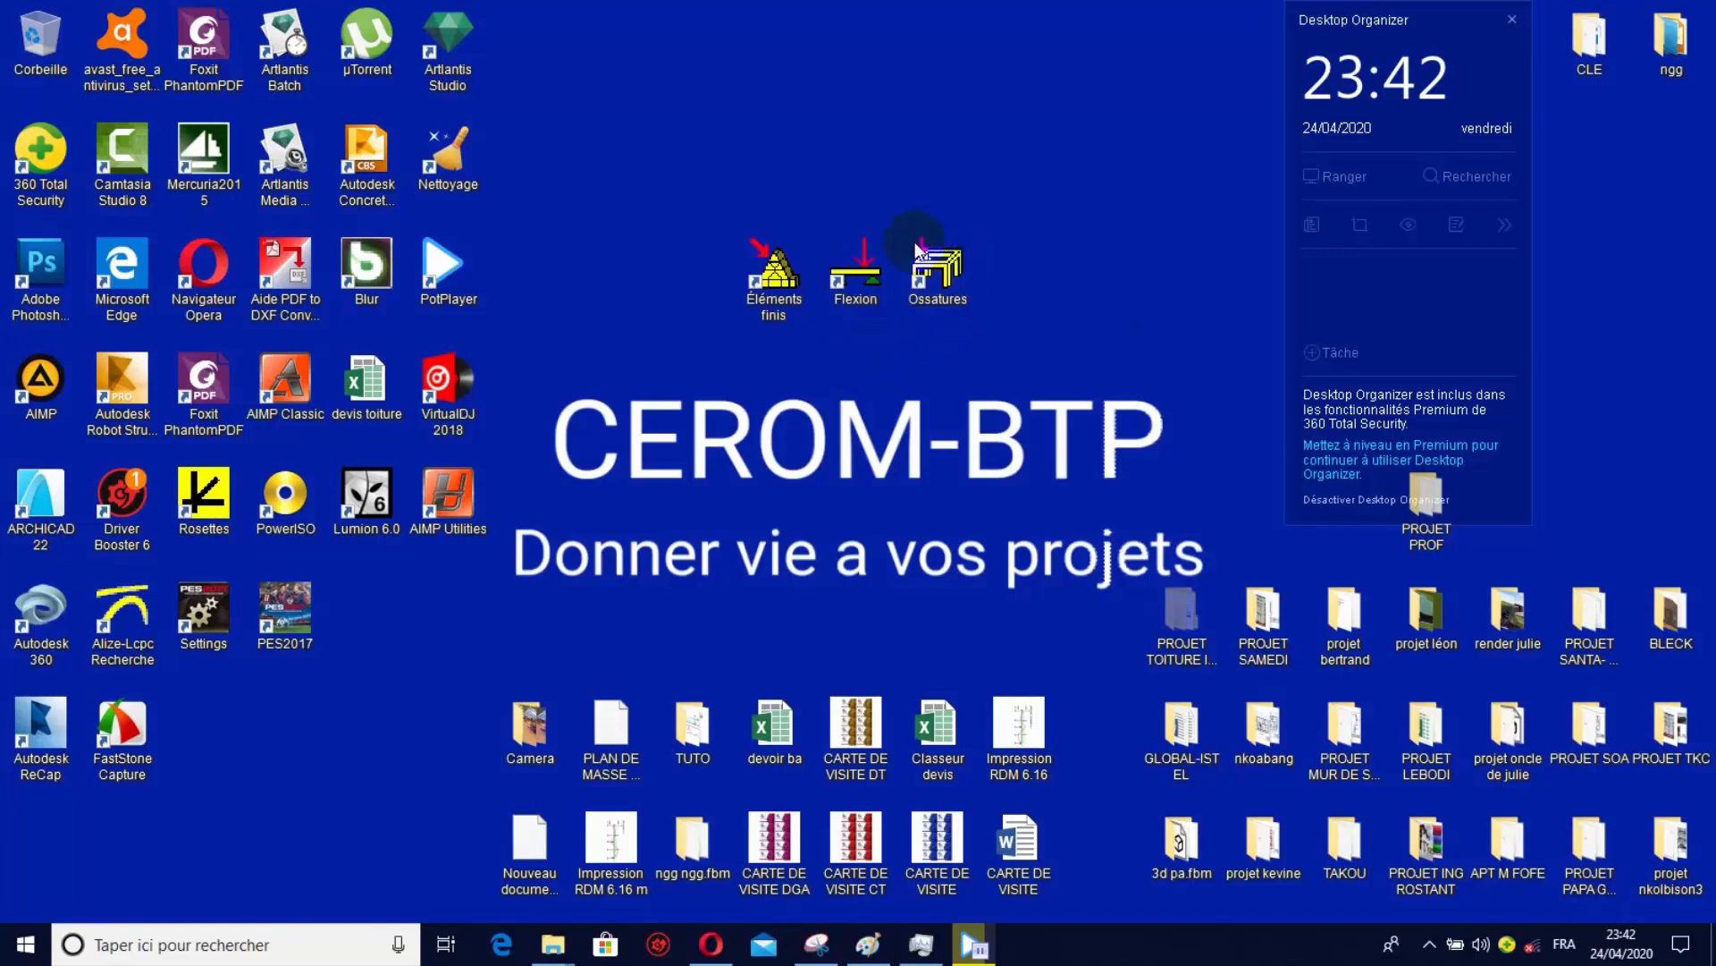
Switch to Paint and examine the portique sketch's nodes, dimensions, supports and loads.
click(921, 249)
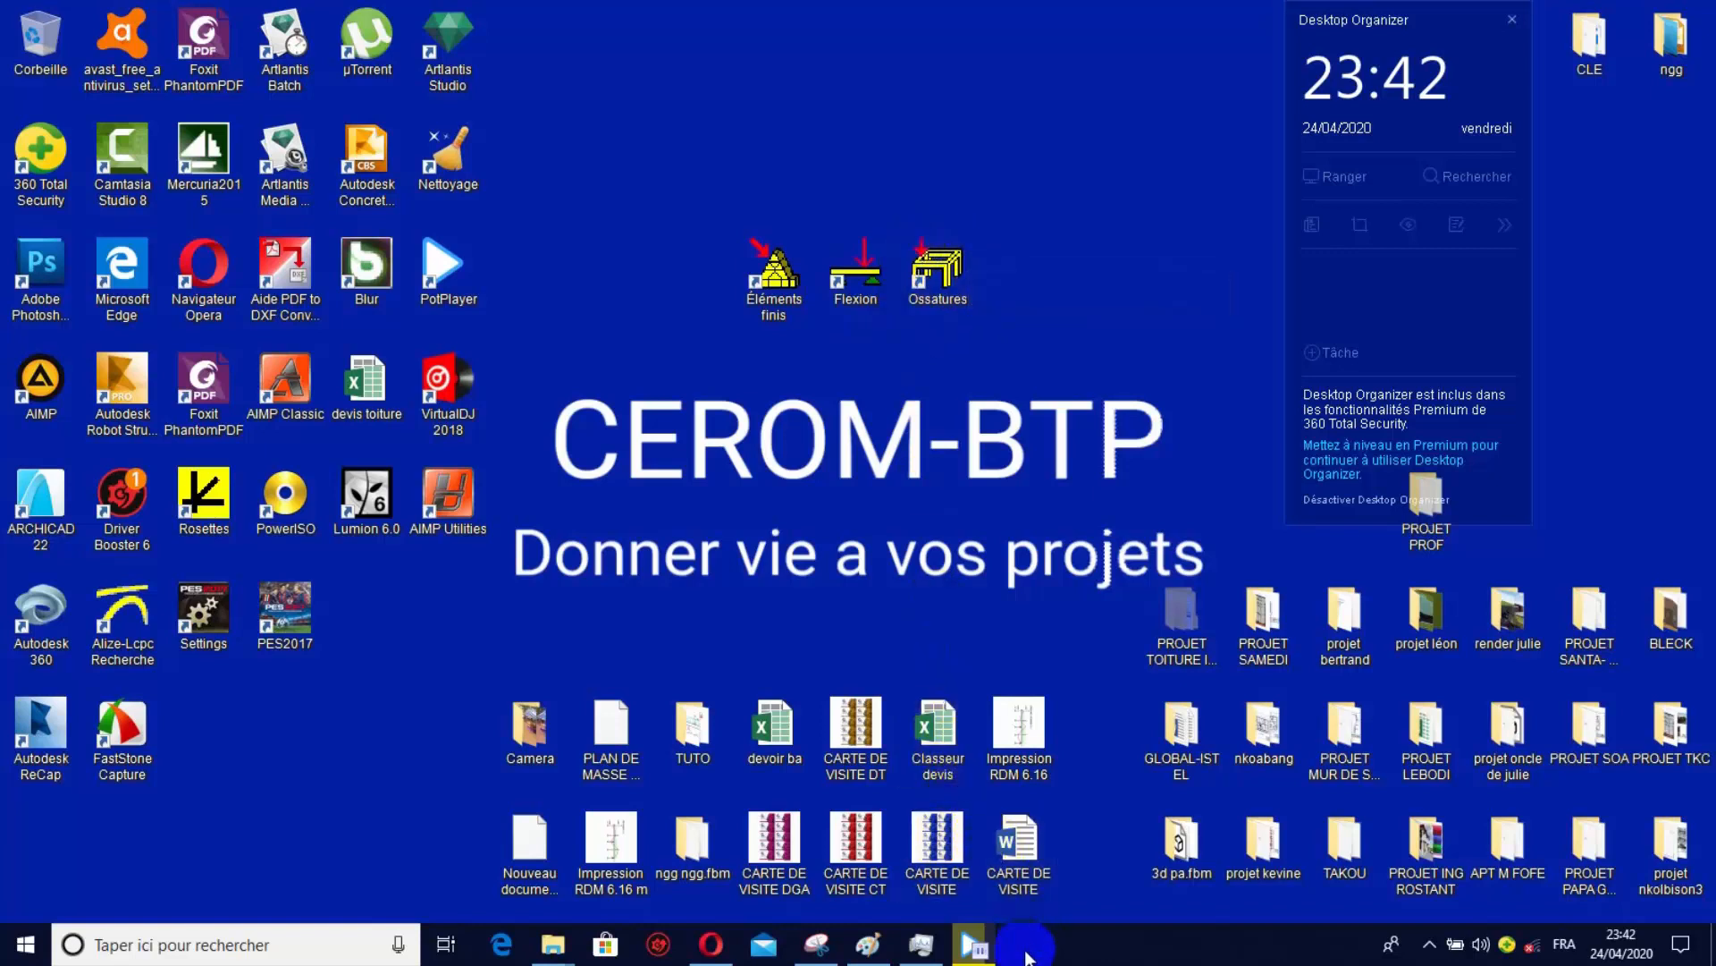
click(869, 946)
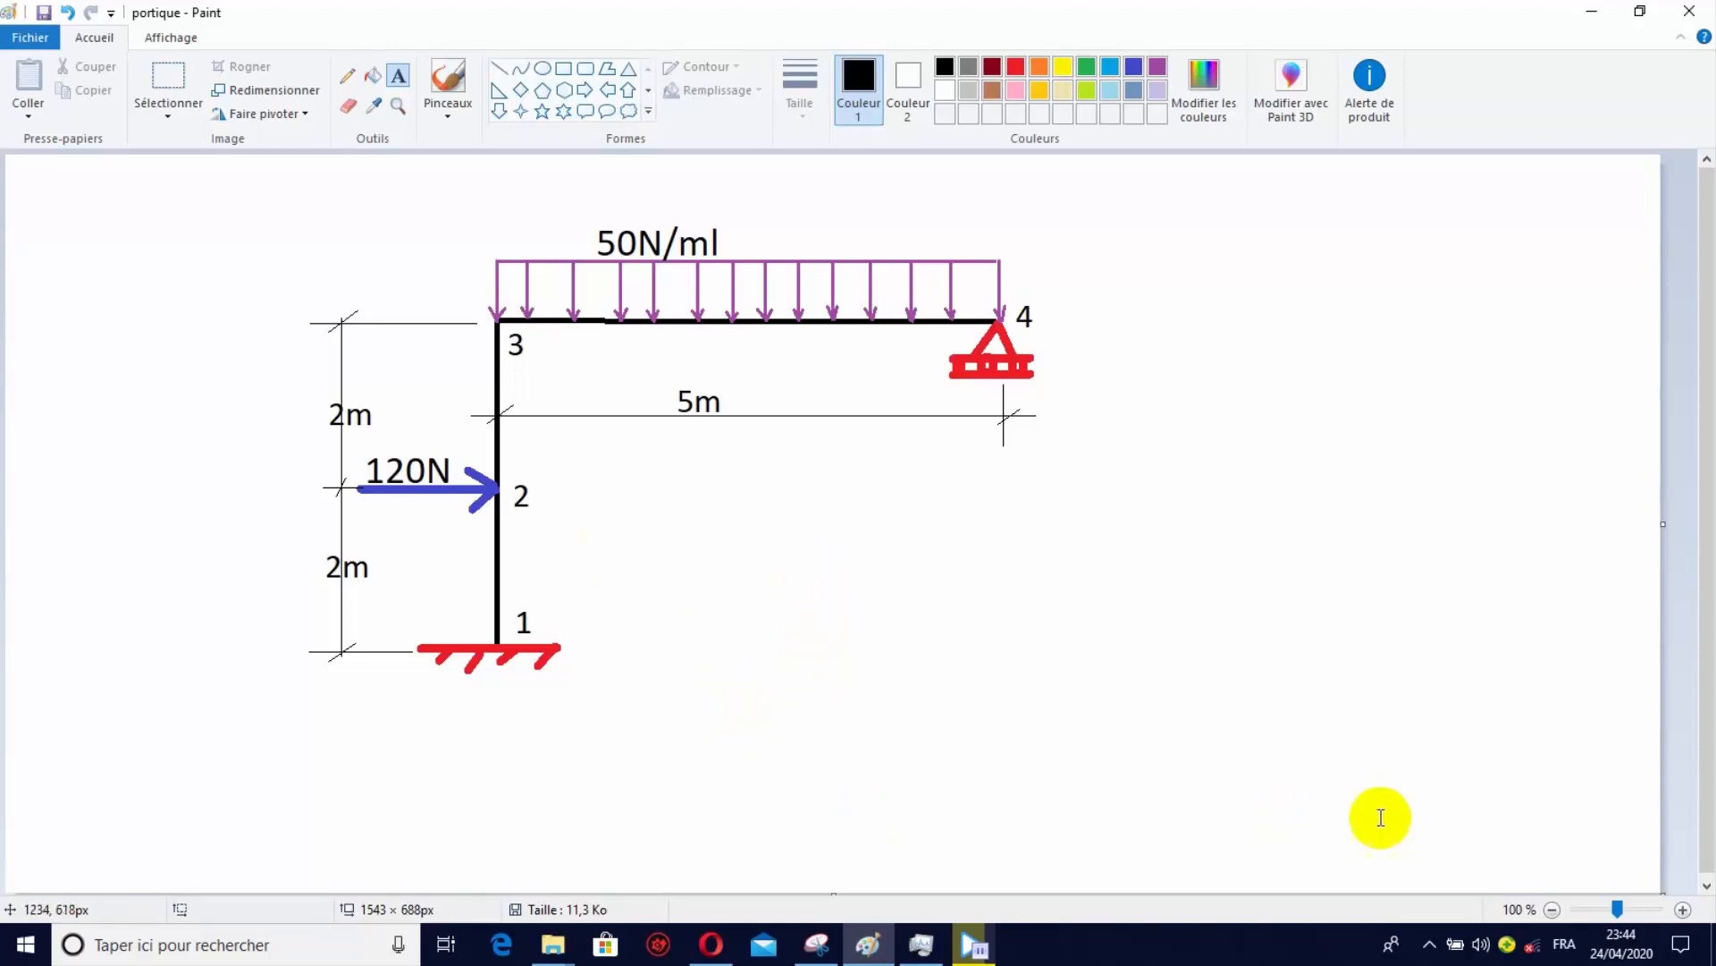
click(1711, 946)
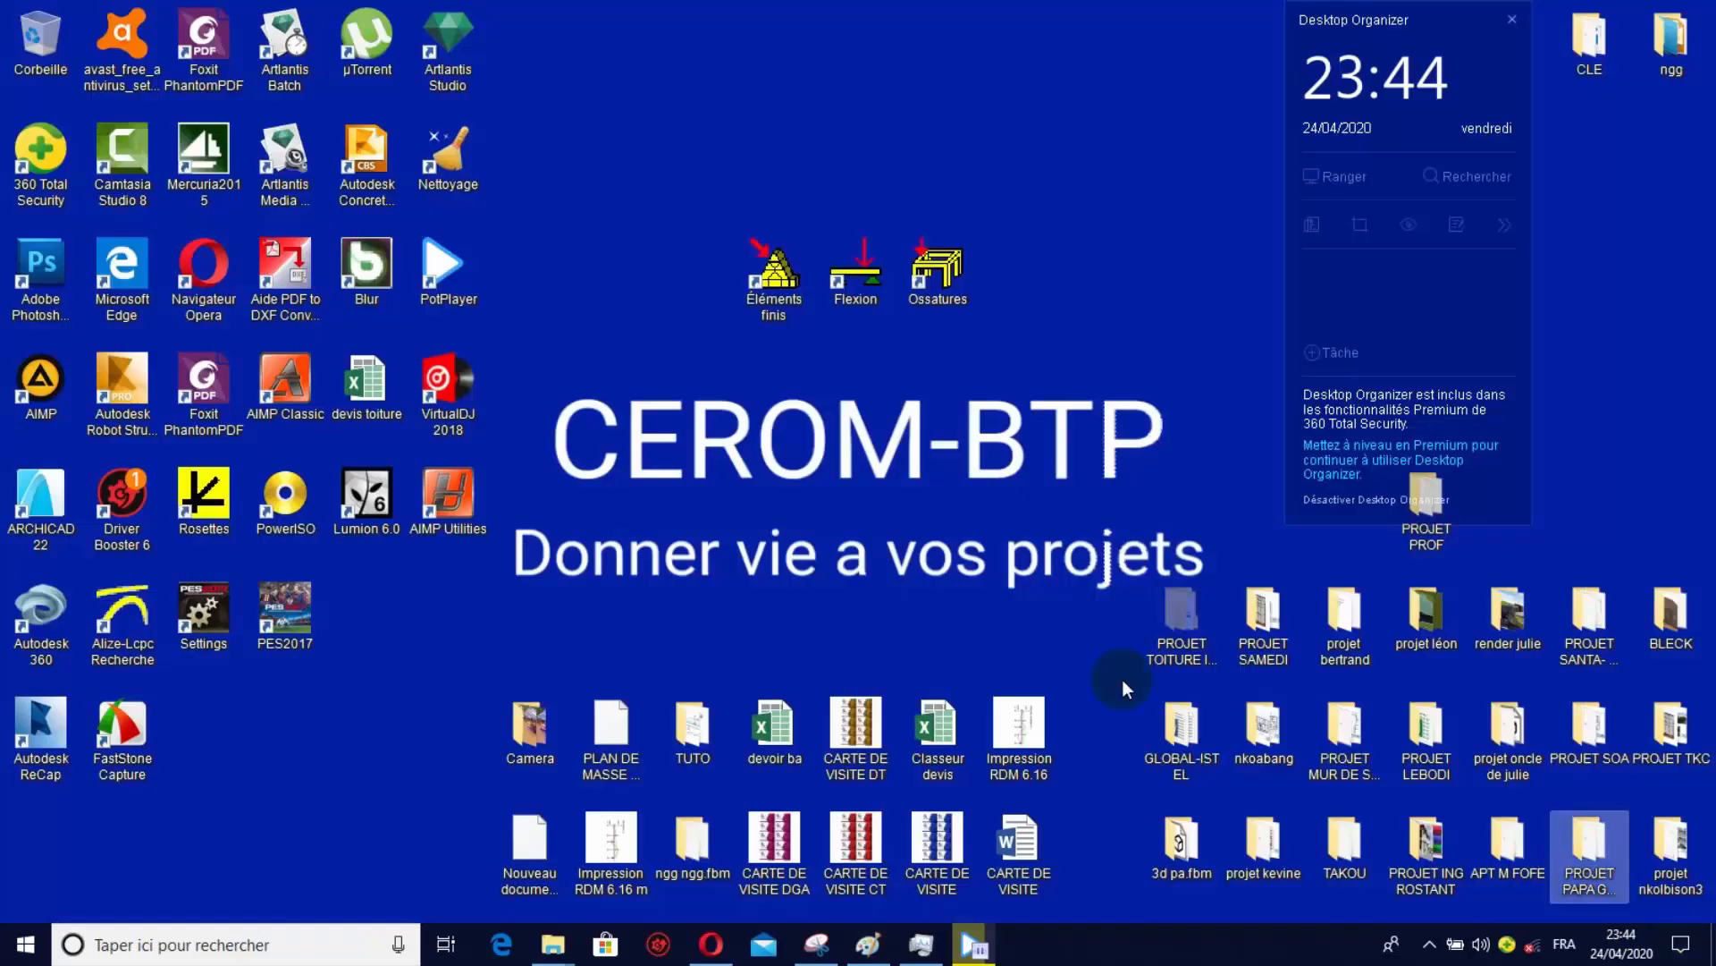
Launch RDM 6 Ossatures and create a new structure of the PLANE type.
double_click(937, 272)
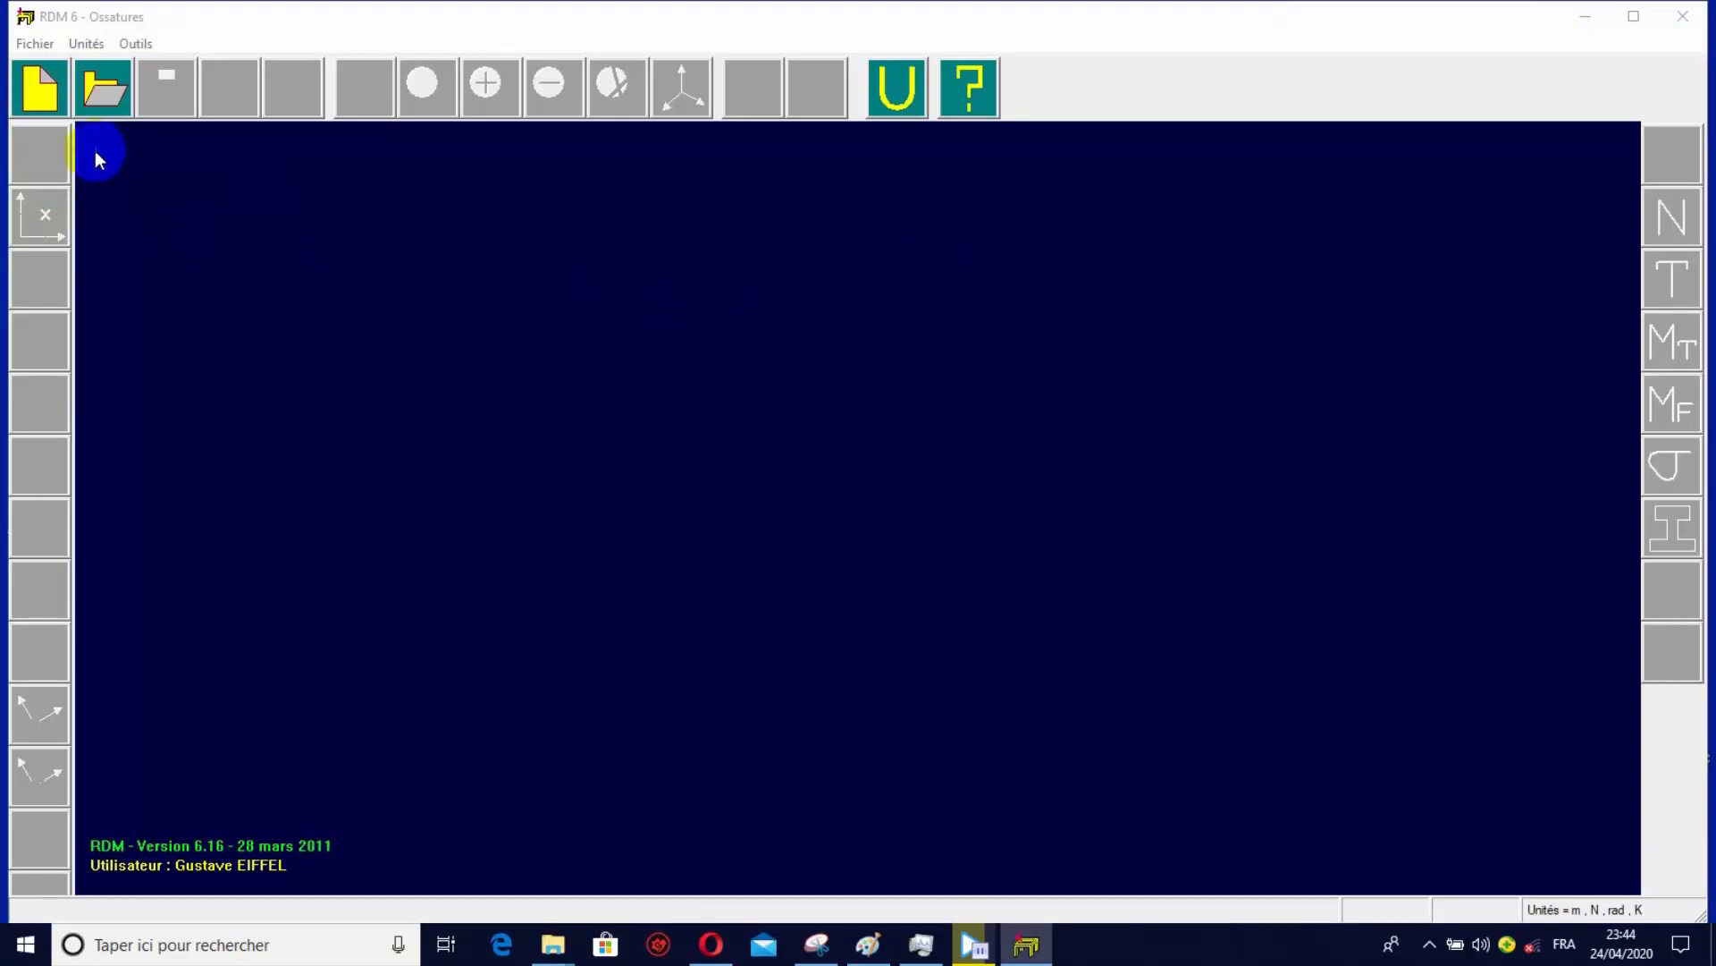
click(40, 90)
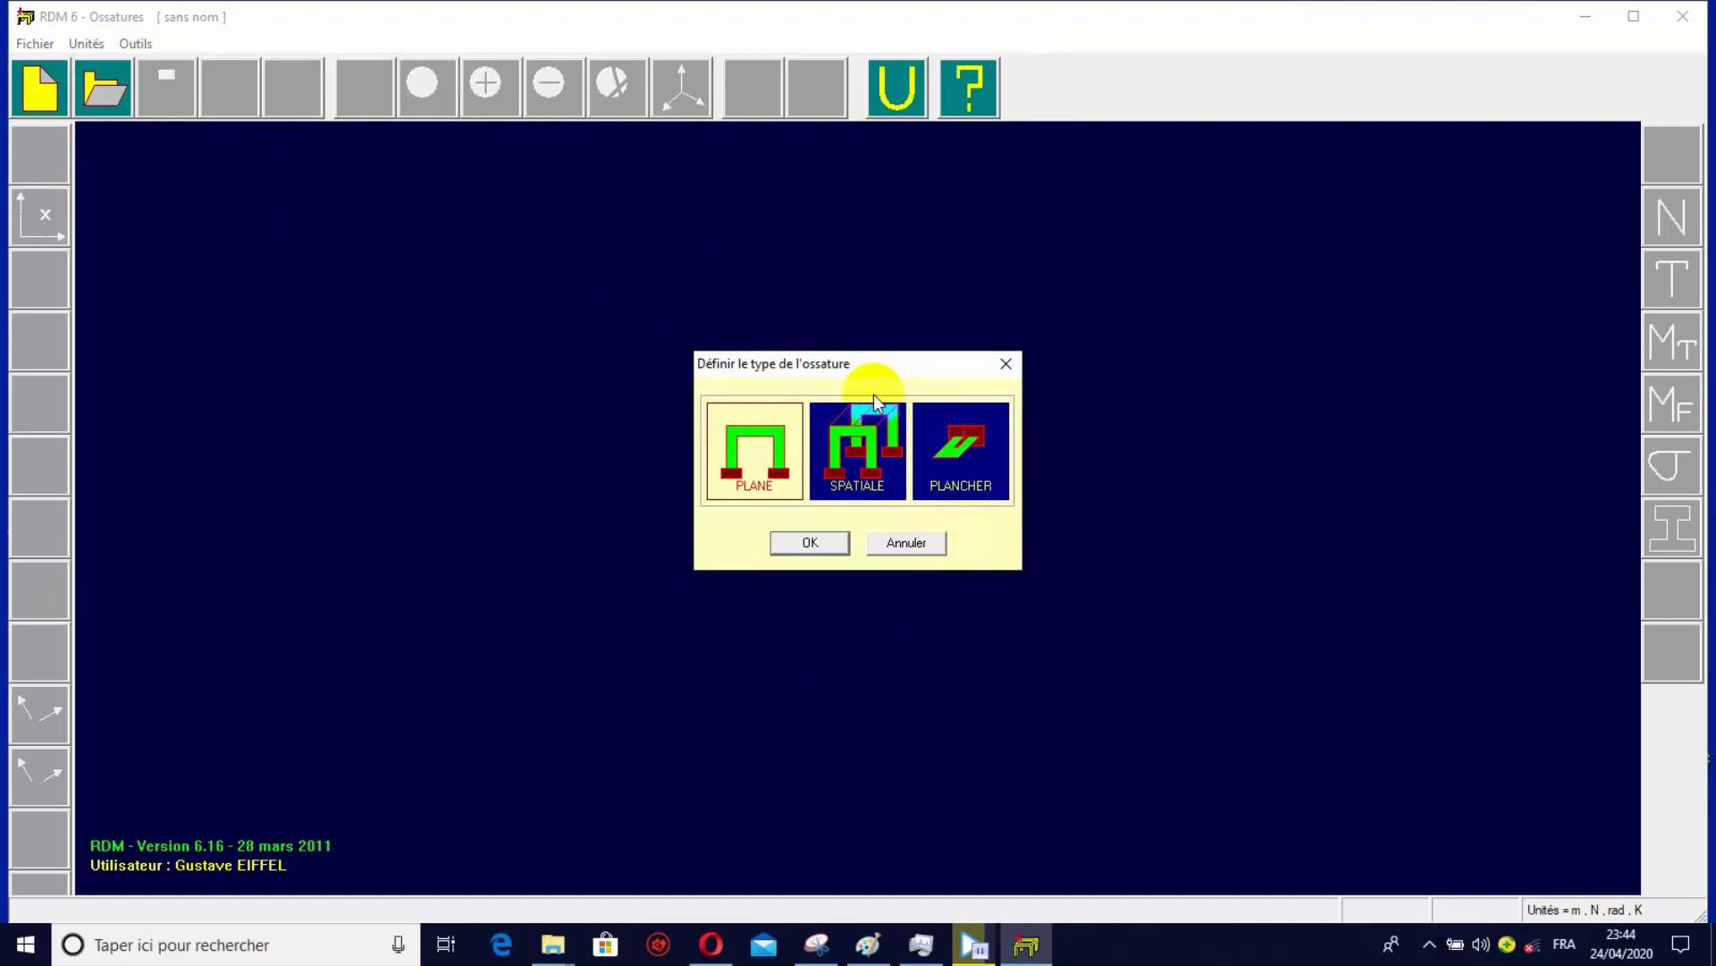
click(751, 496)
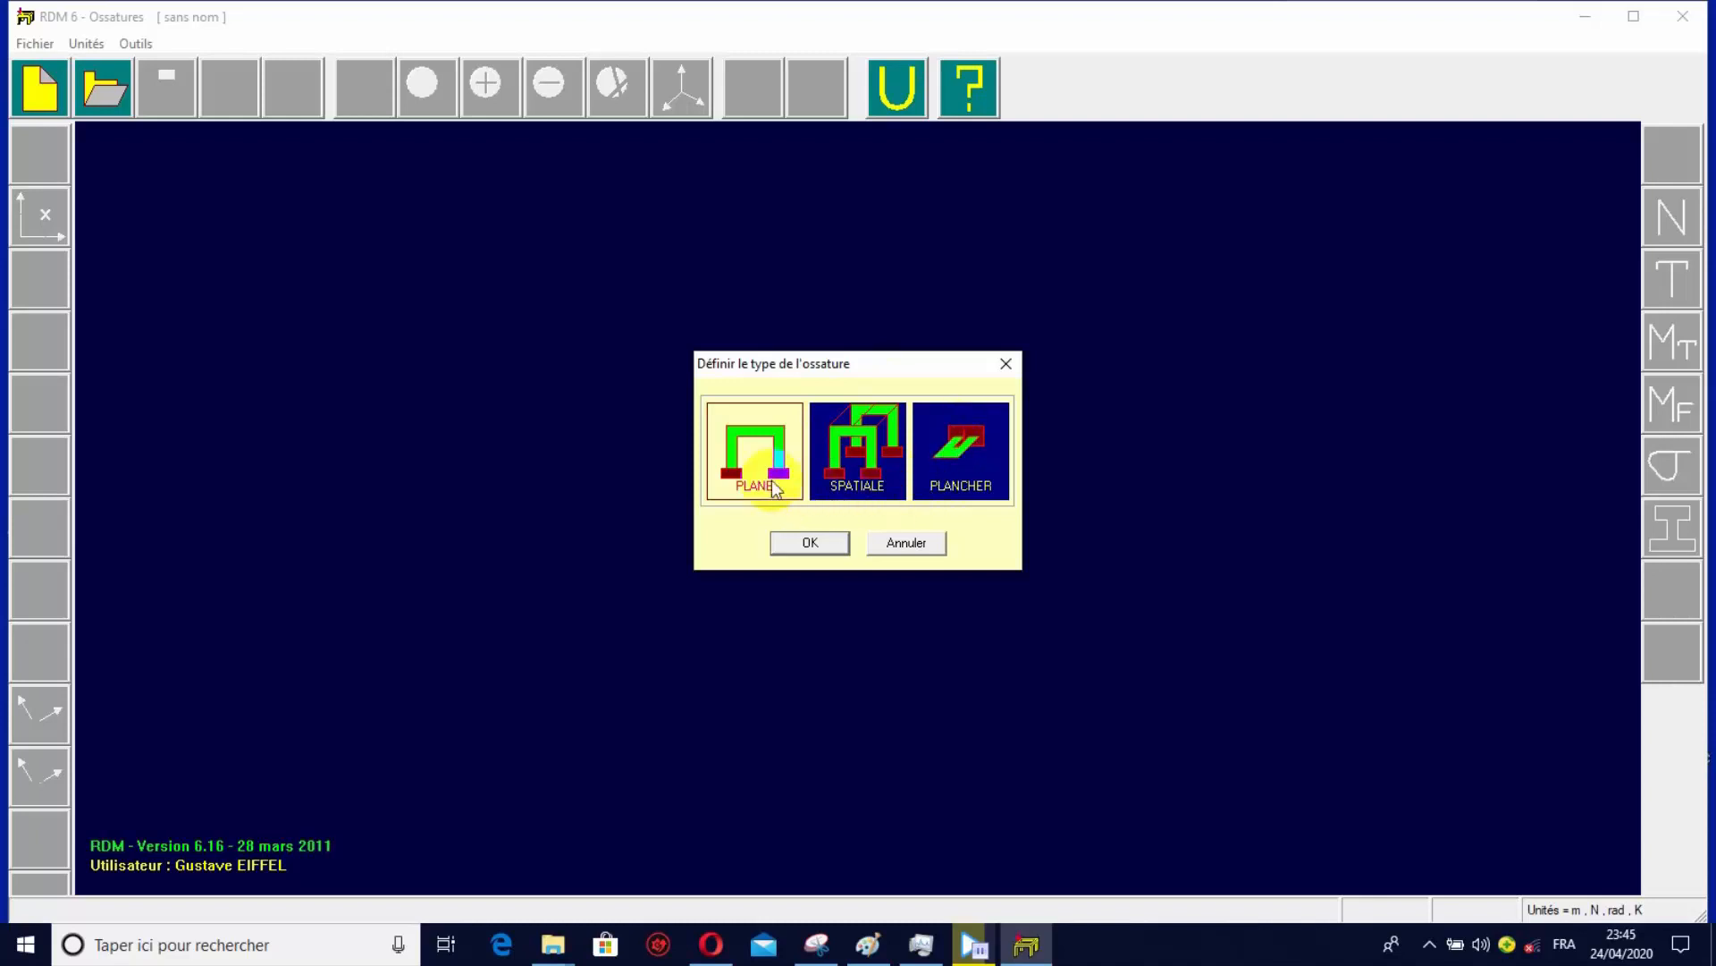
click(754, 449)
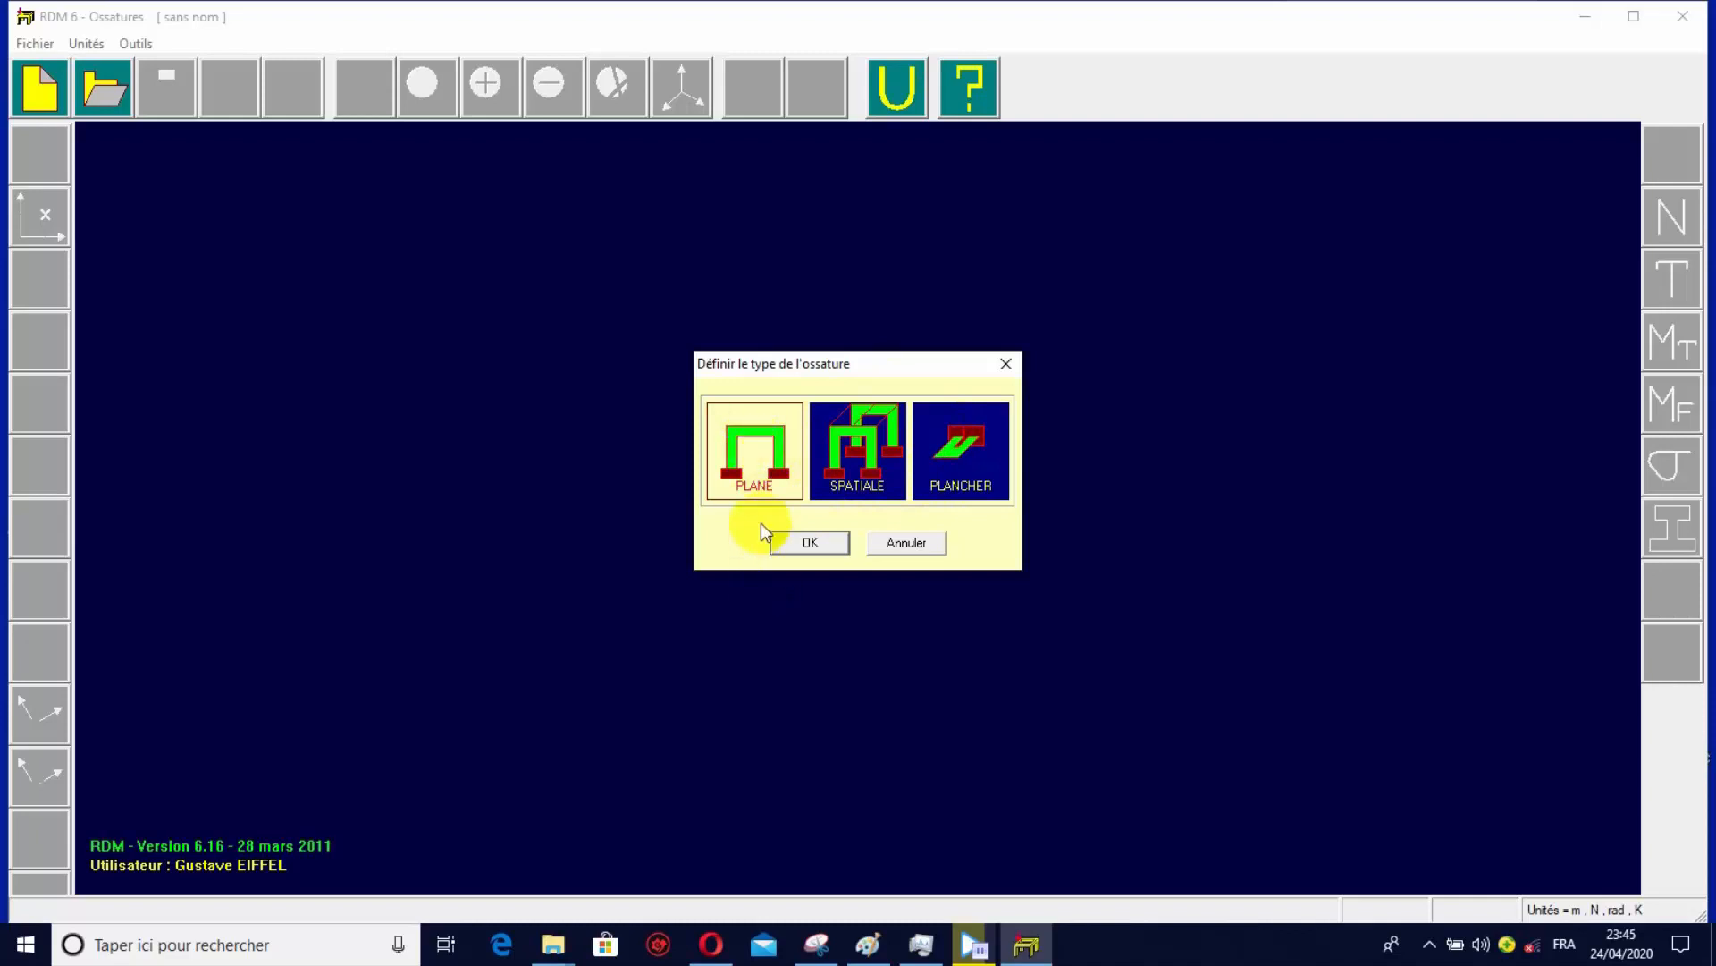
click(813, 543)
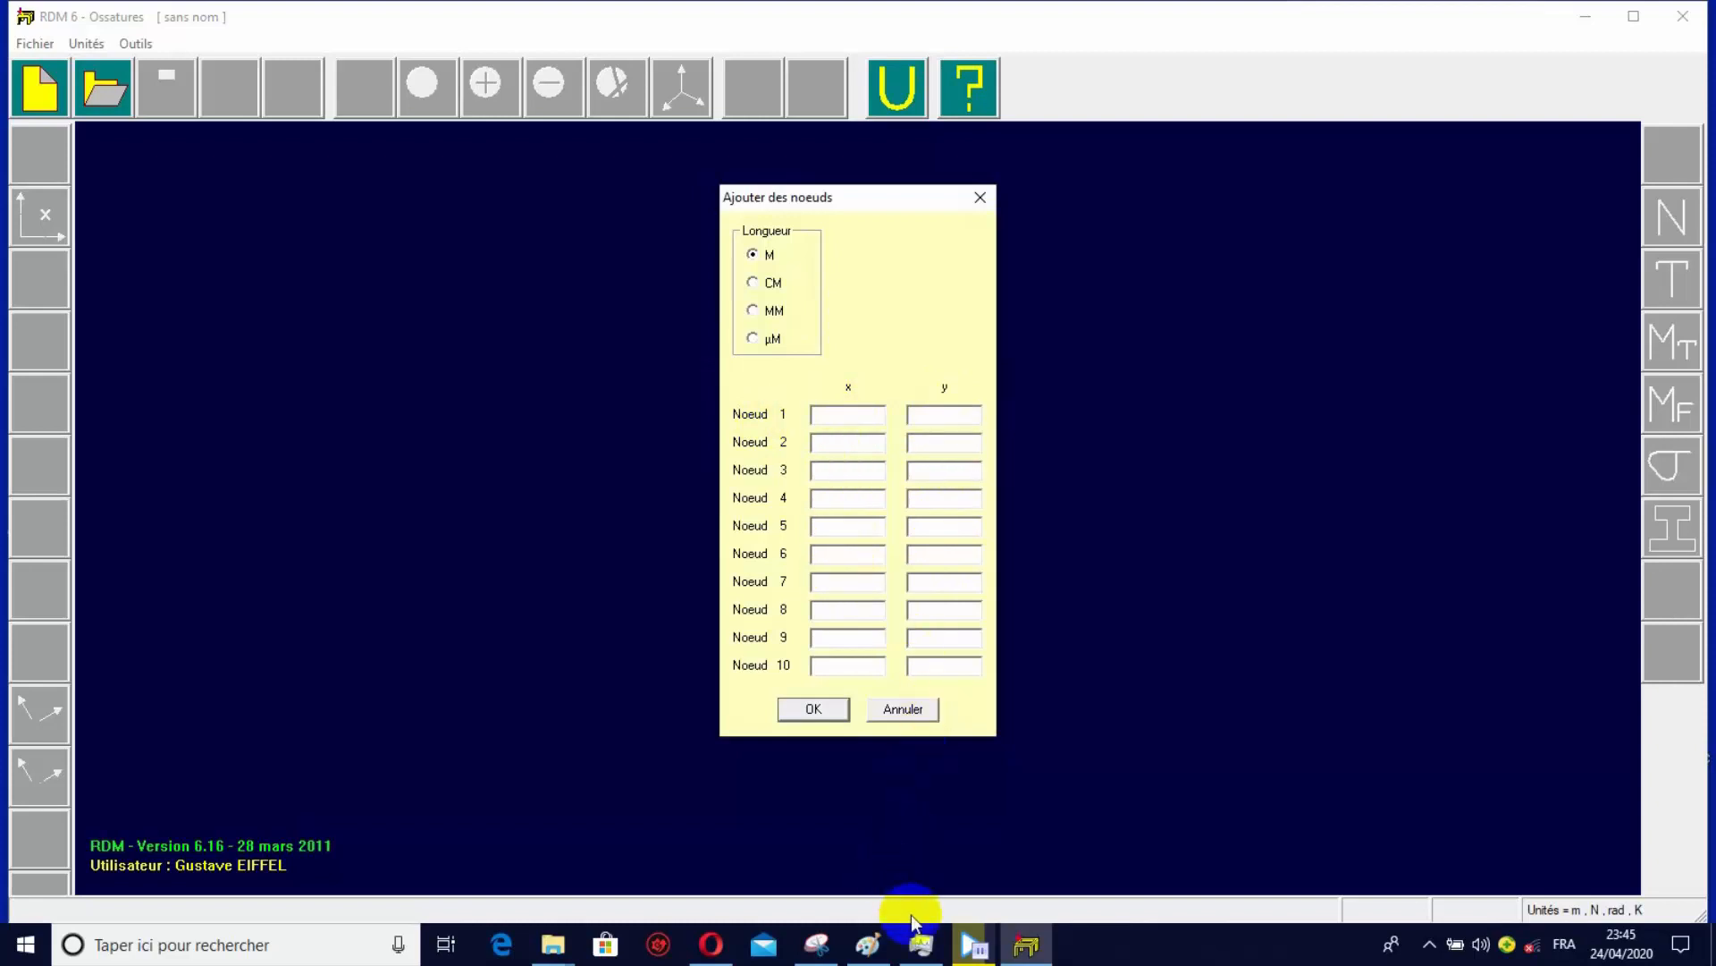
Check the frame sketch in Paint, and enter node 1 at x = 0, y = 0 in RDM 6.
mouse_move(953, 954)
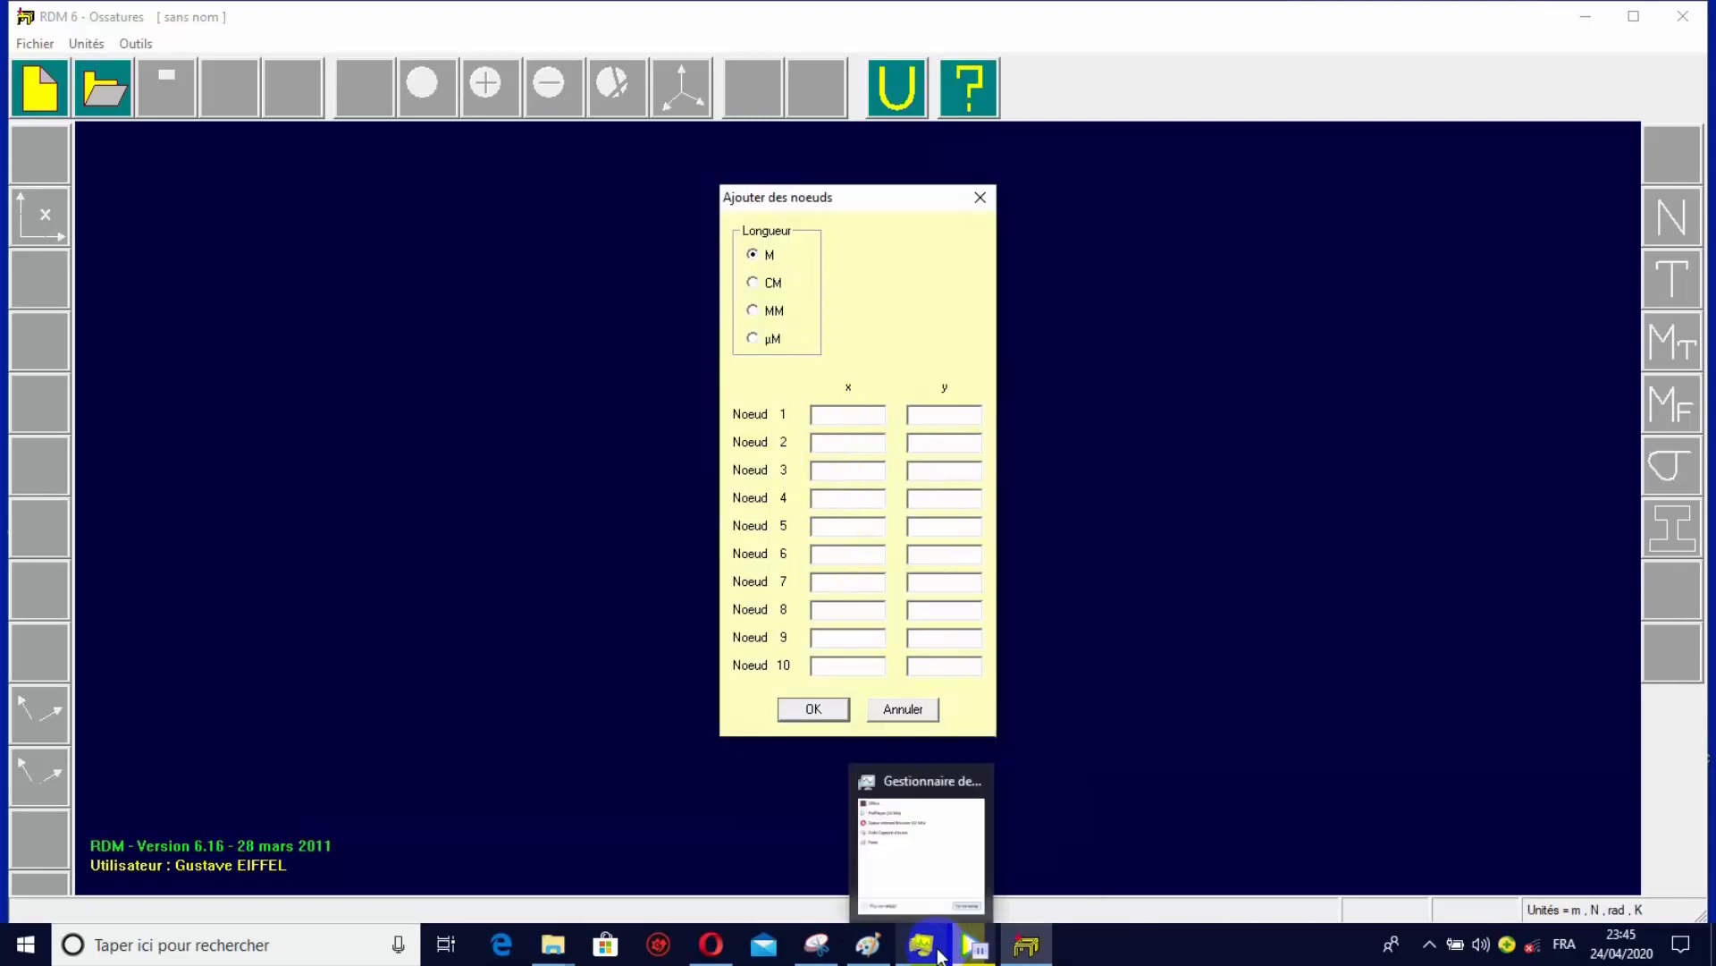
click(868, 945)
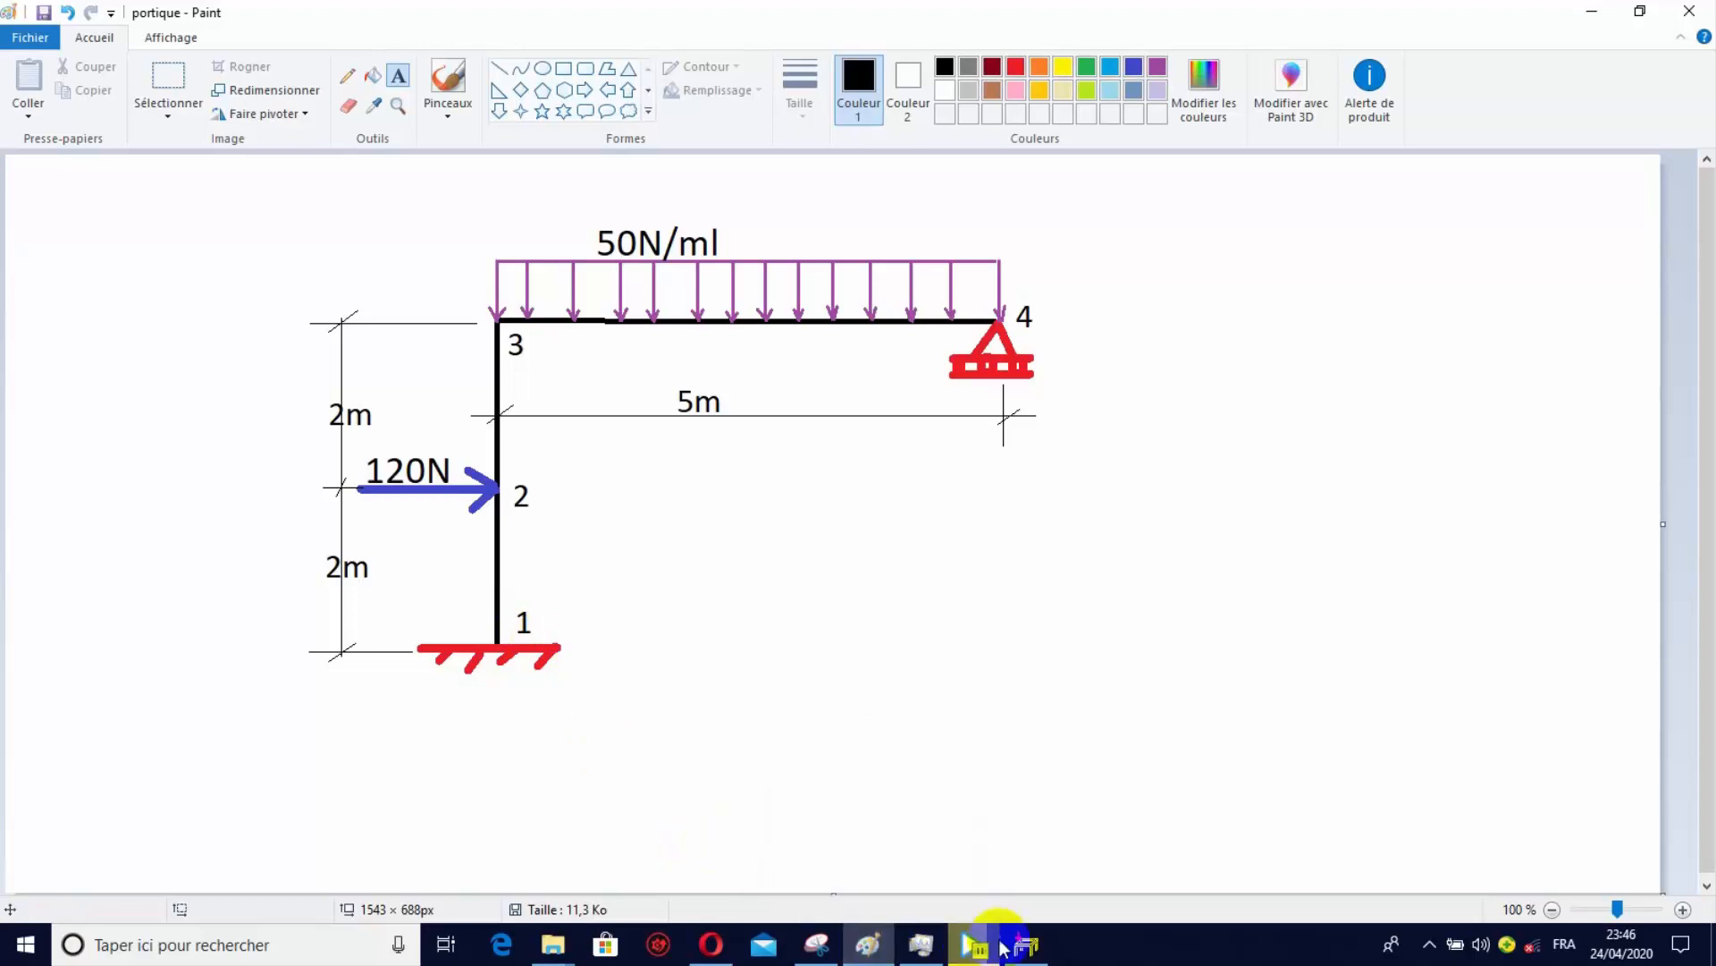
click(1027, 944)
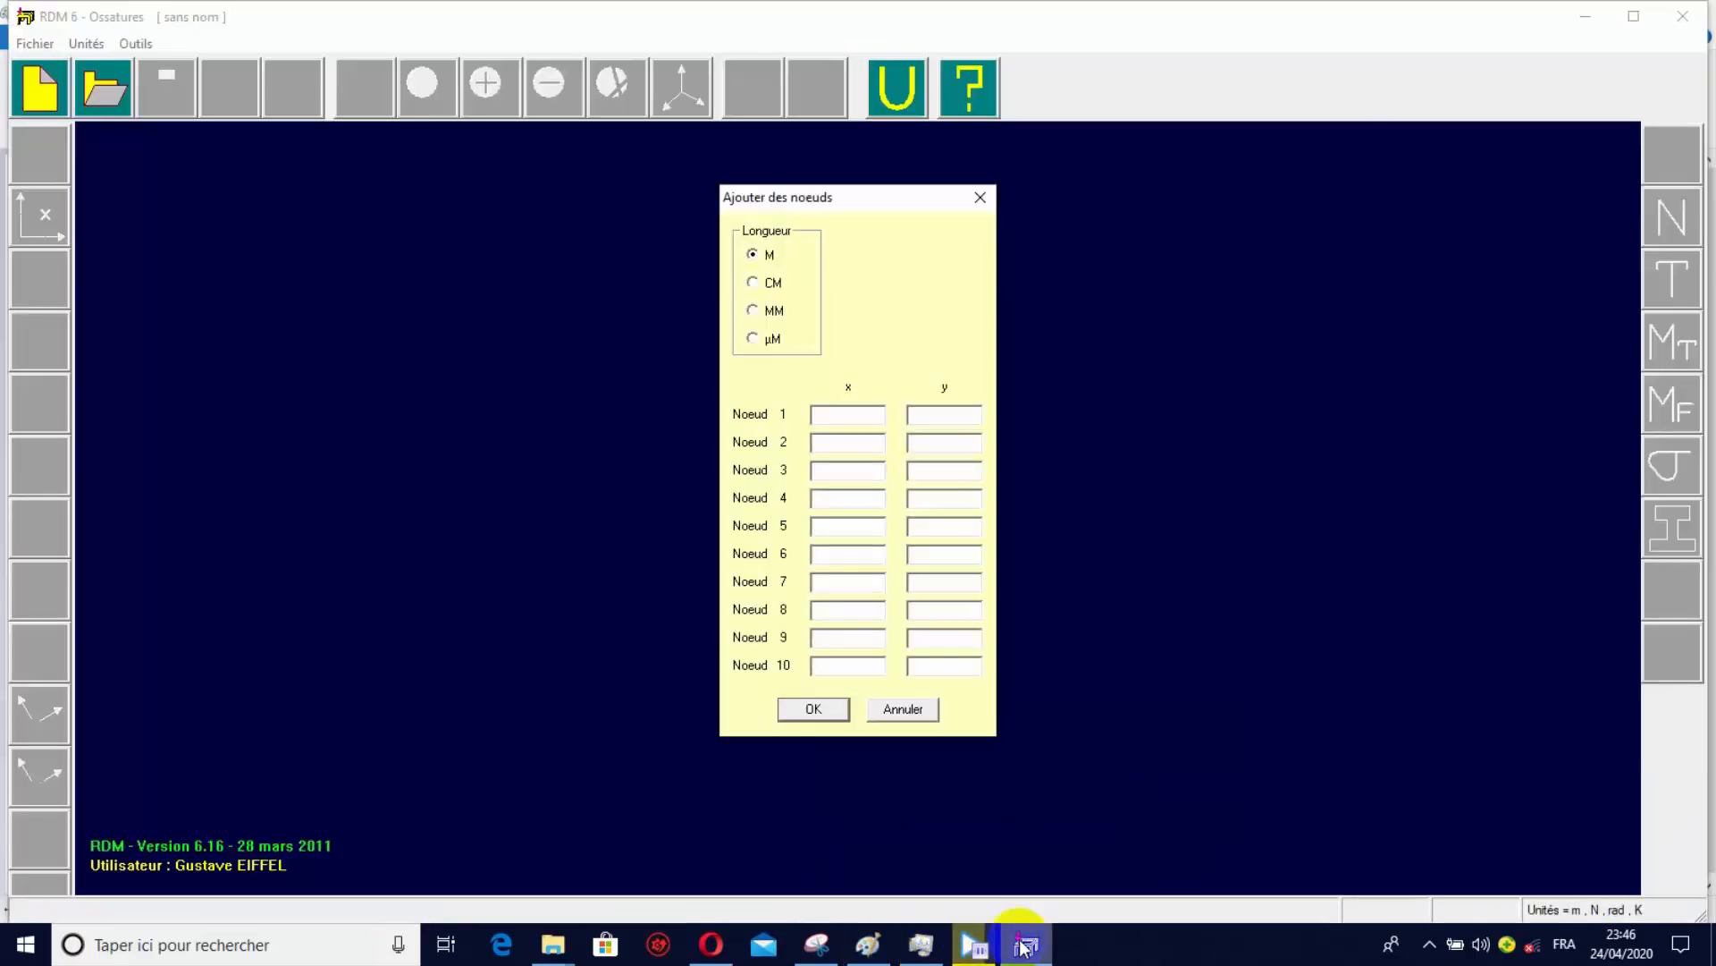
click(841, 421)
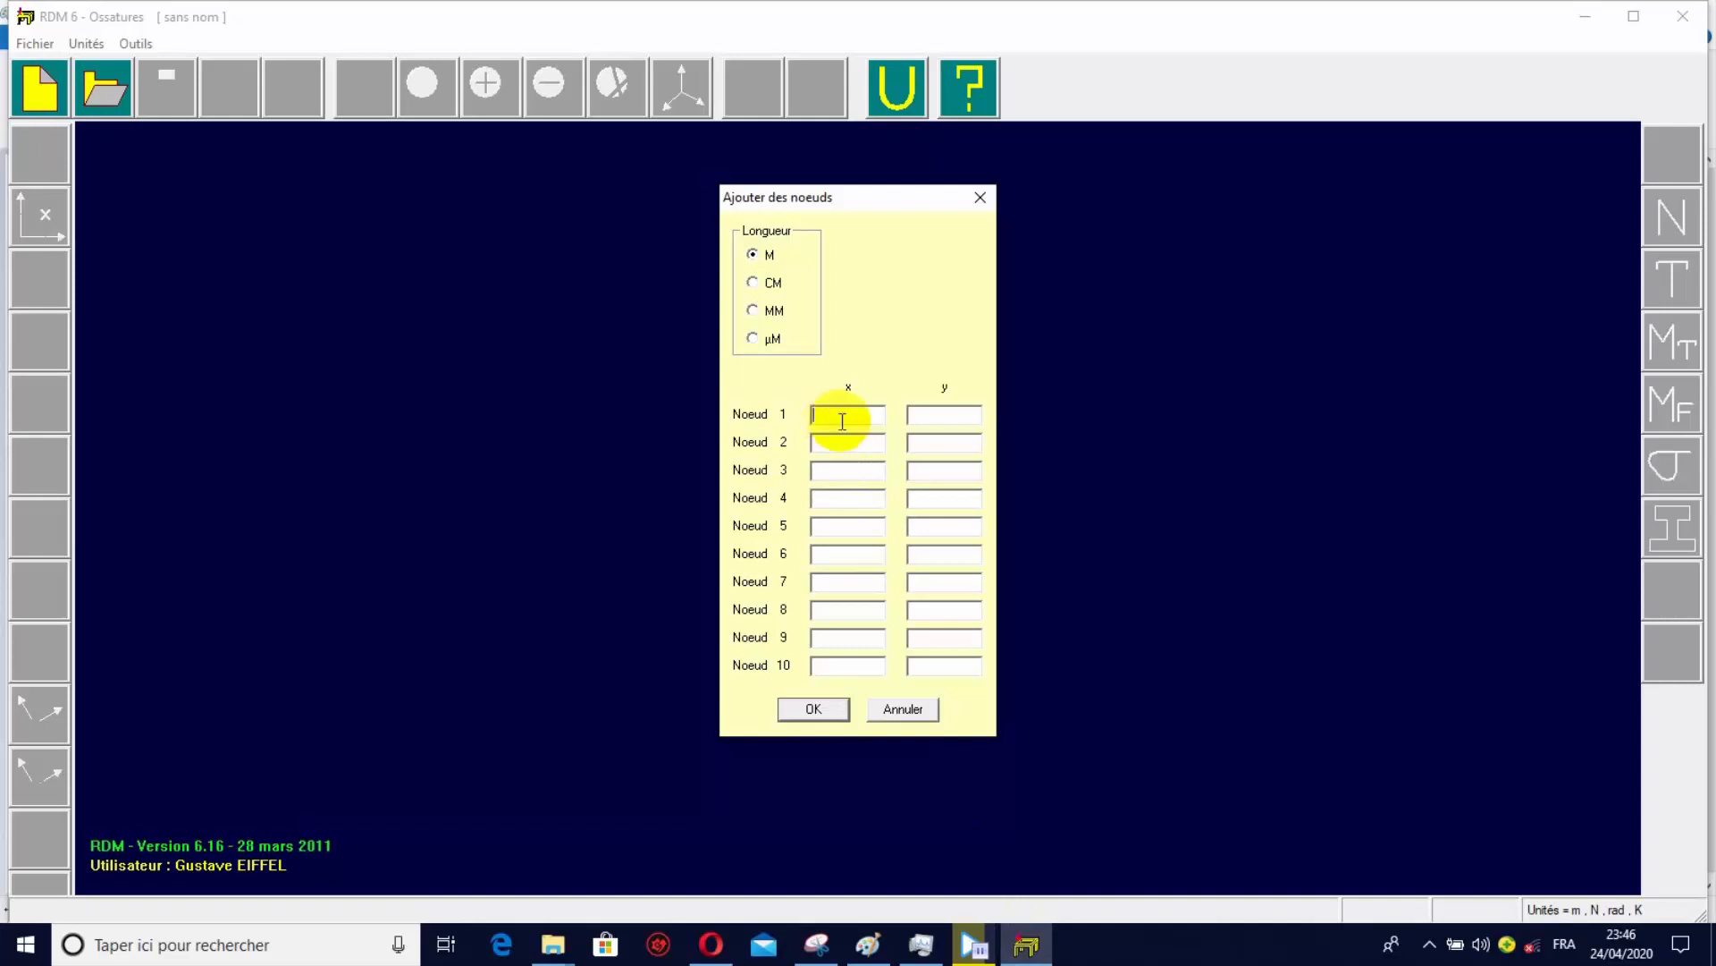
text(0)
click(911, 416)
text(0)
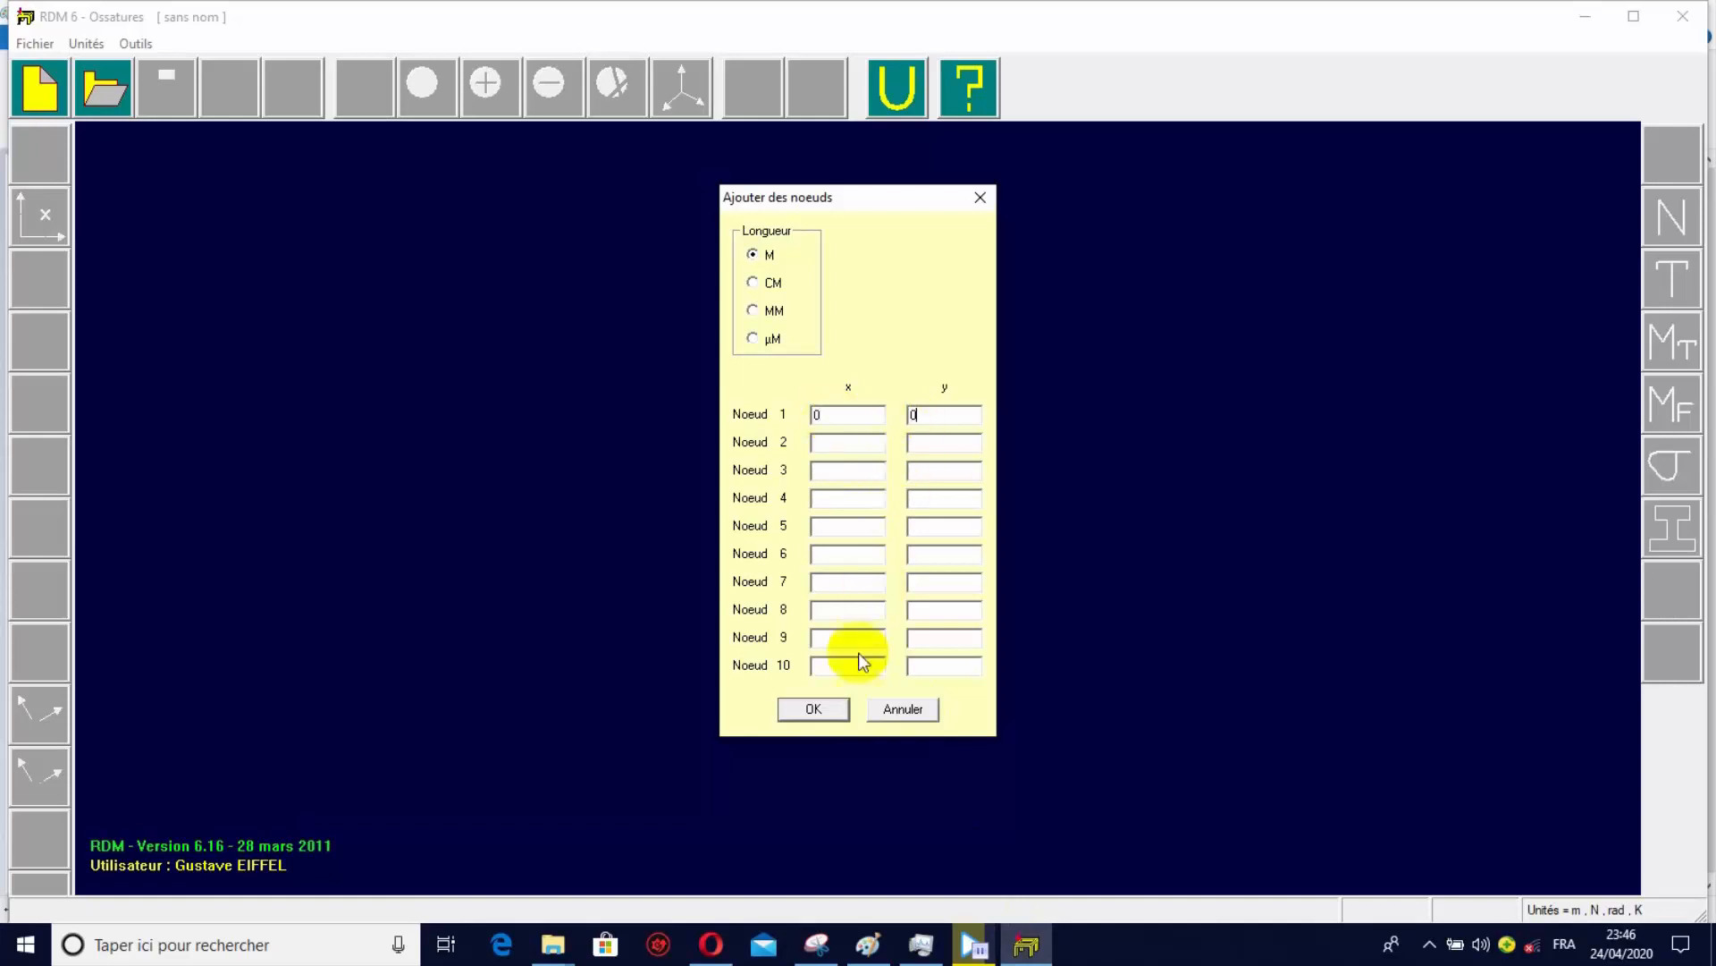
Check node 2 on the Paint sketch and enter its coordinates in RDM 6 as x = 0, y = 2.
click(875, 950)
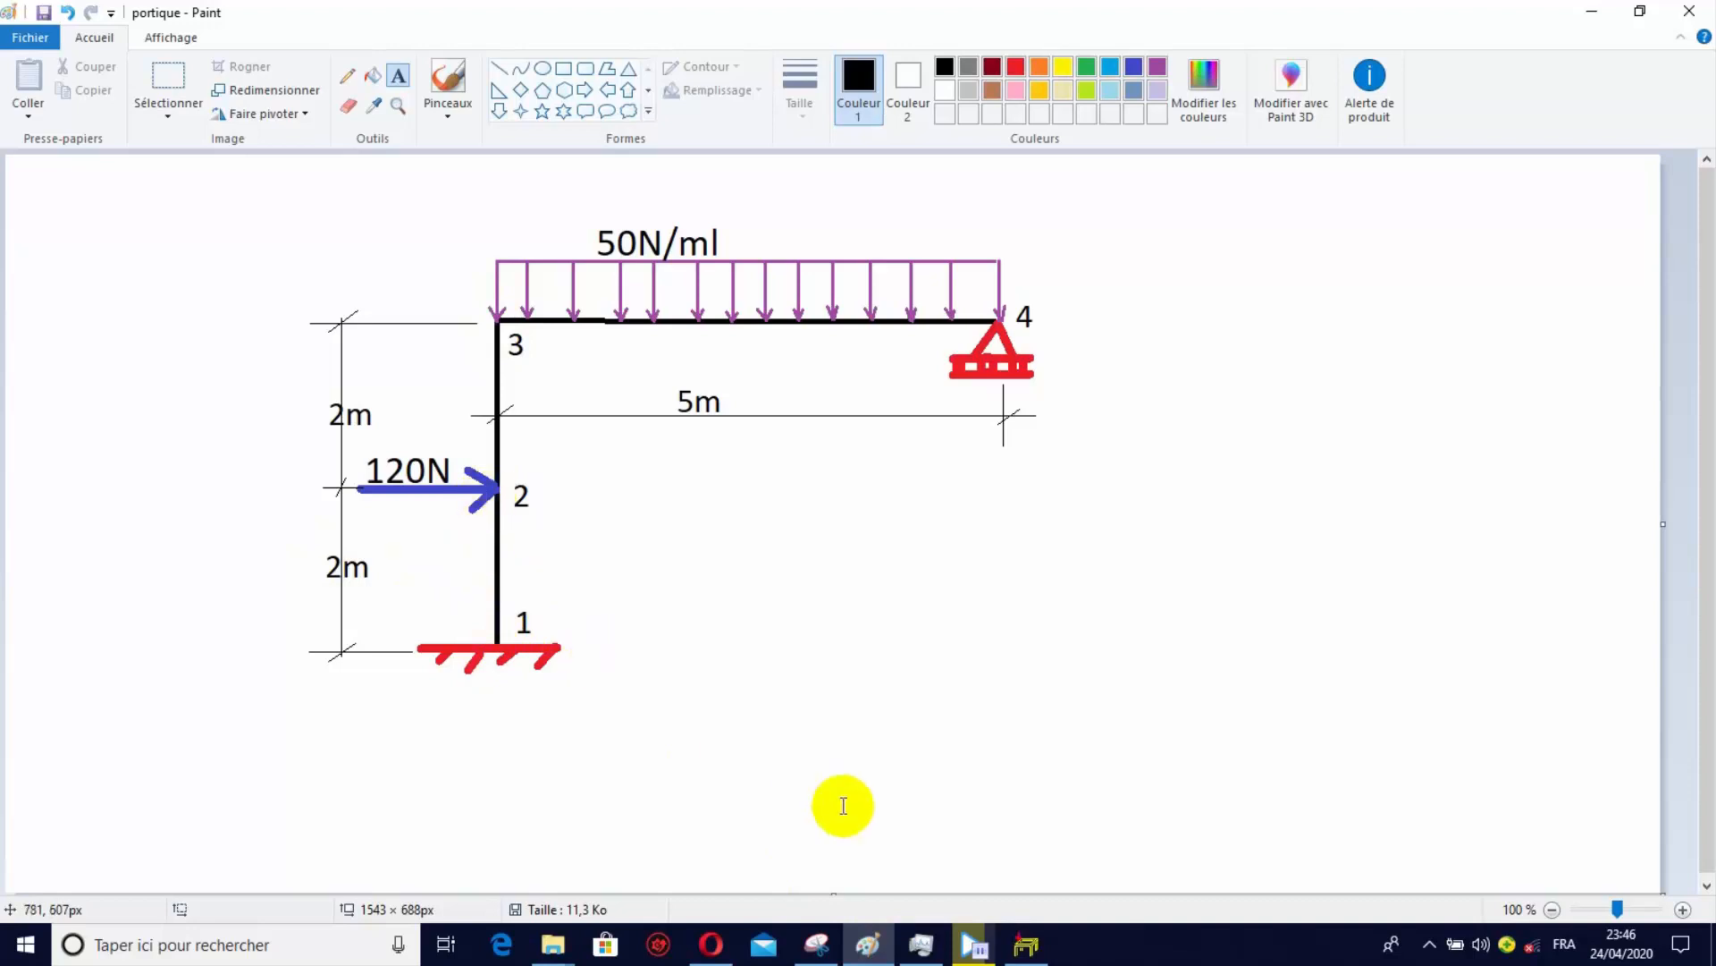
click(1026, 945)
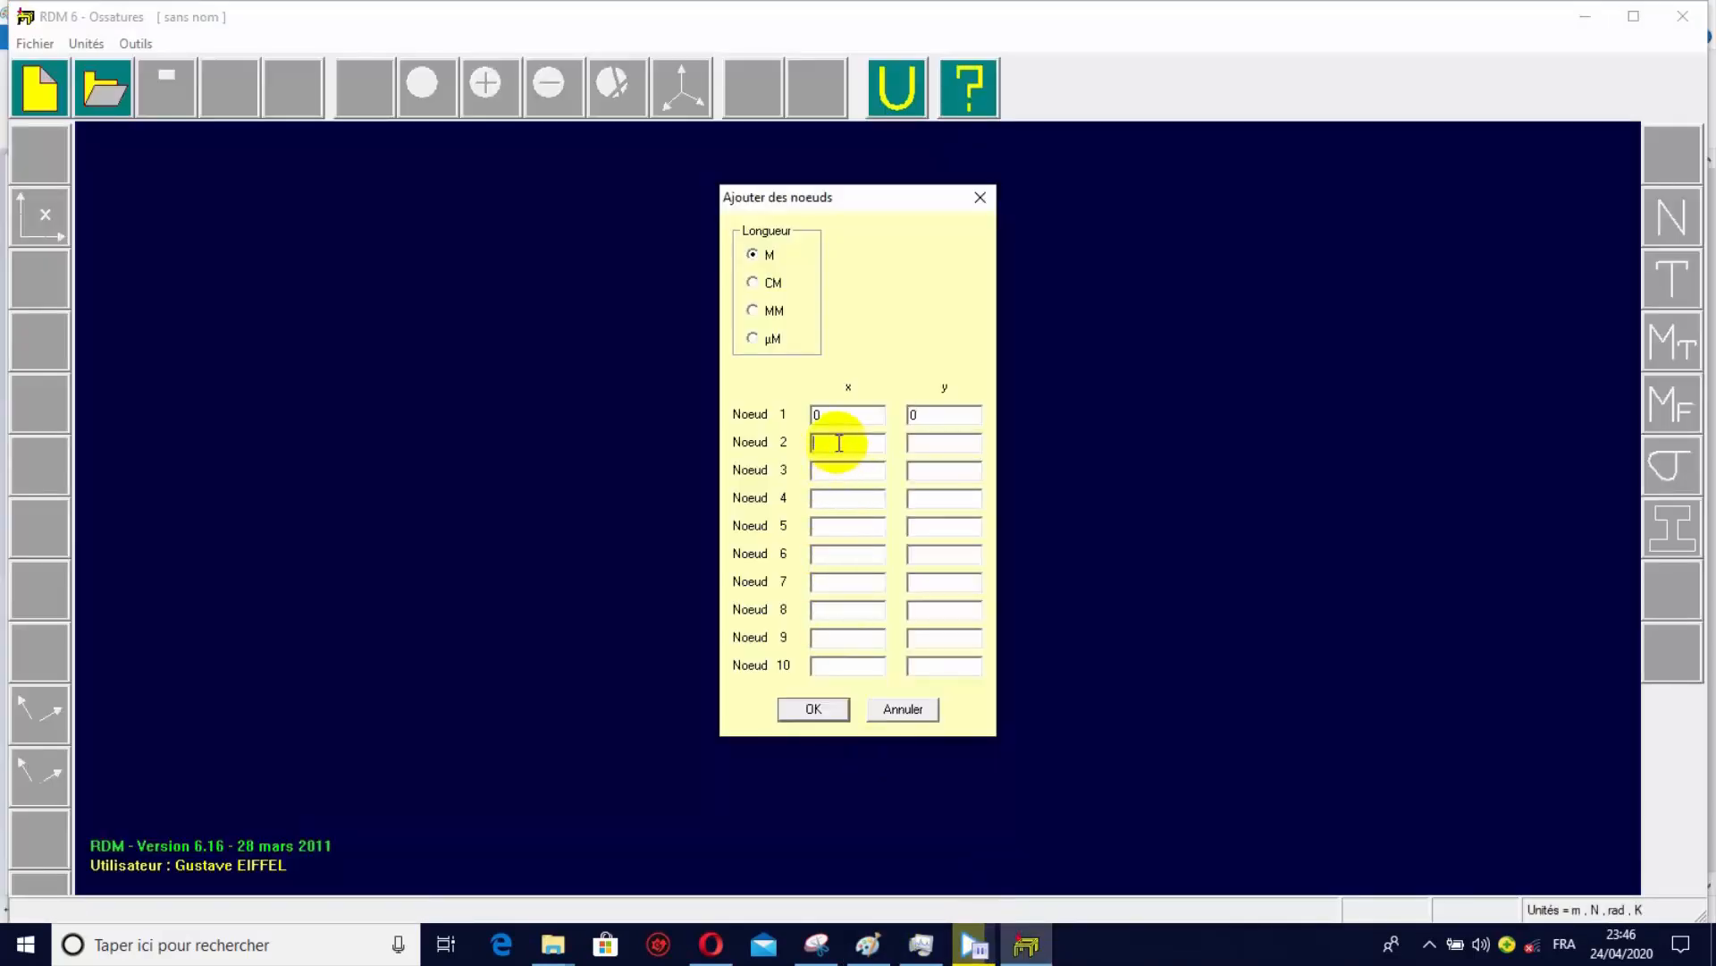
text(0)
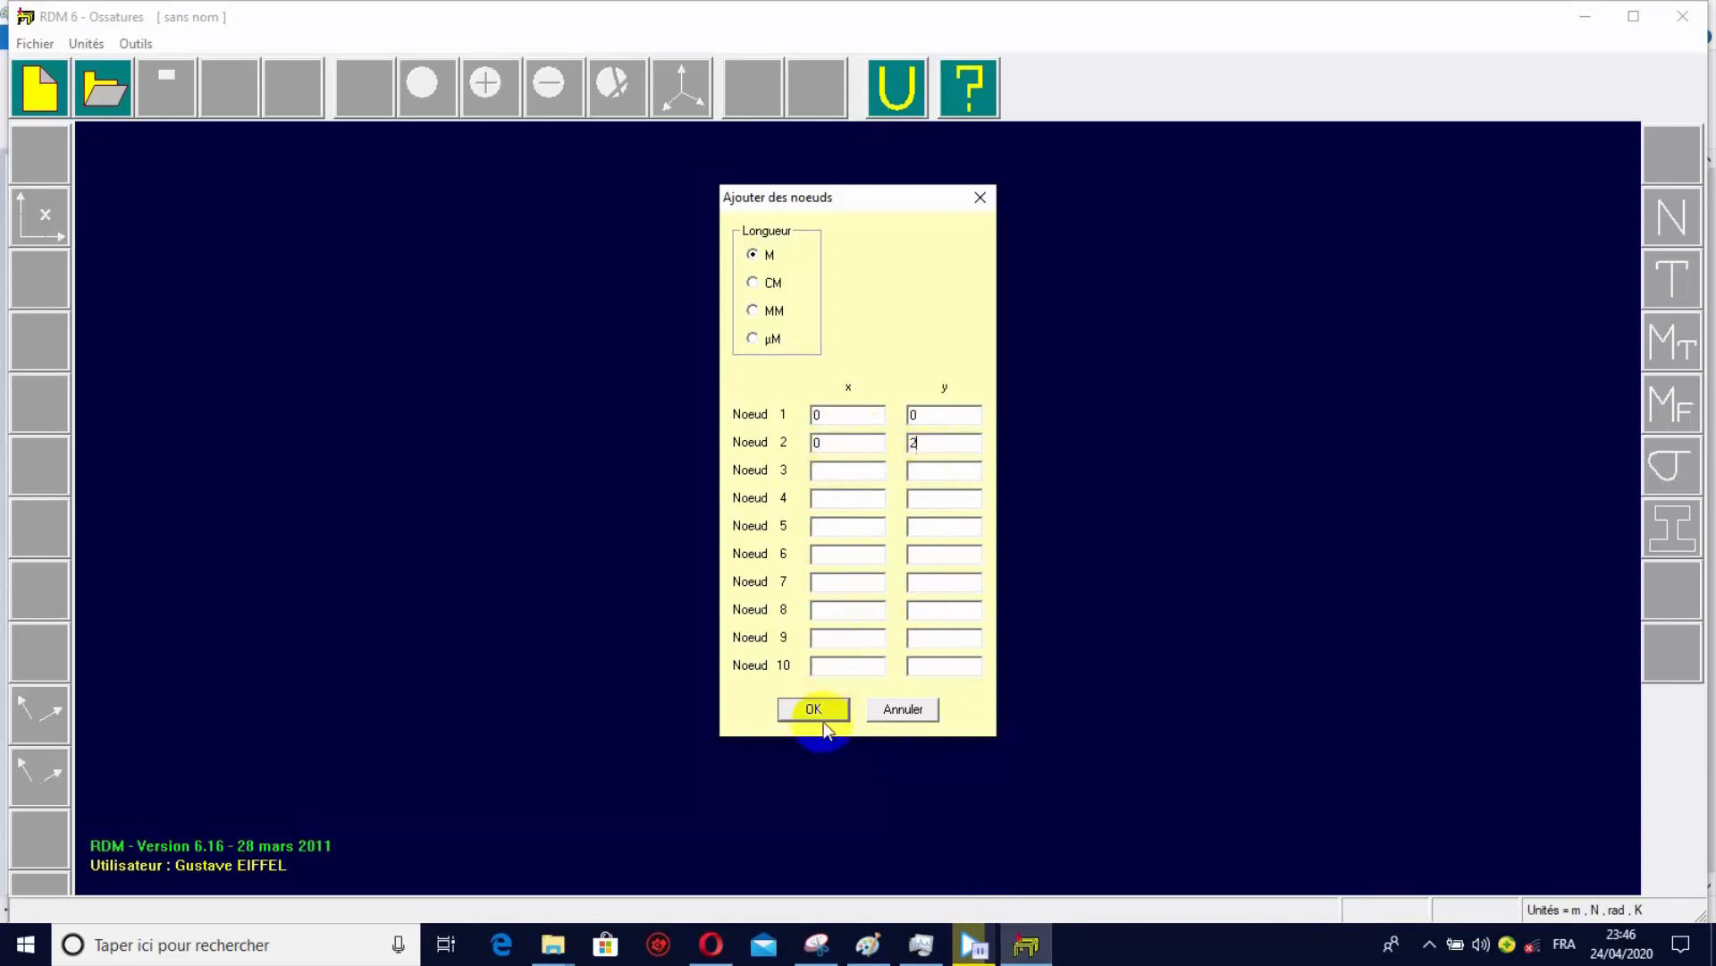
Check node 3 on the Paint sketch and enter its coordinates in RDM 6 as x = 0, y = 4.
click(872, 944)
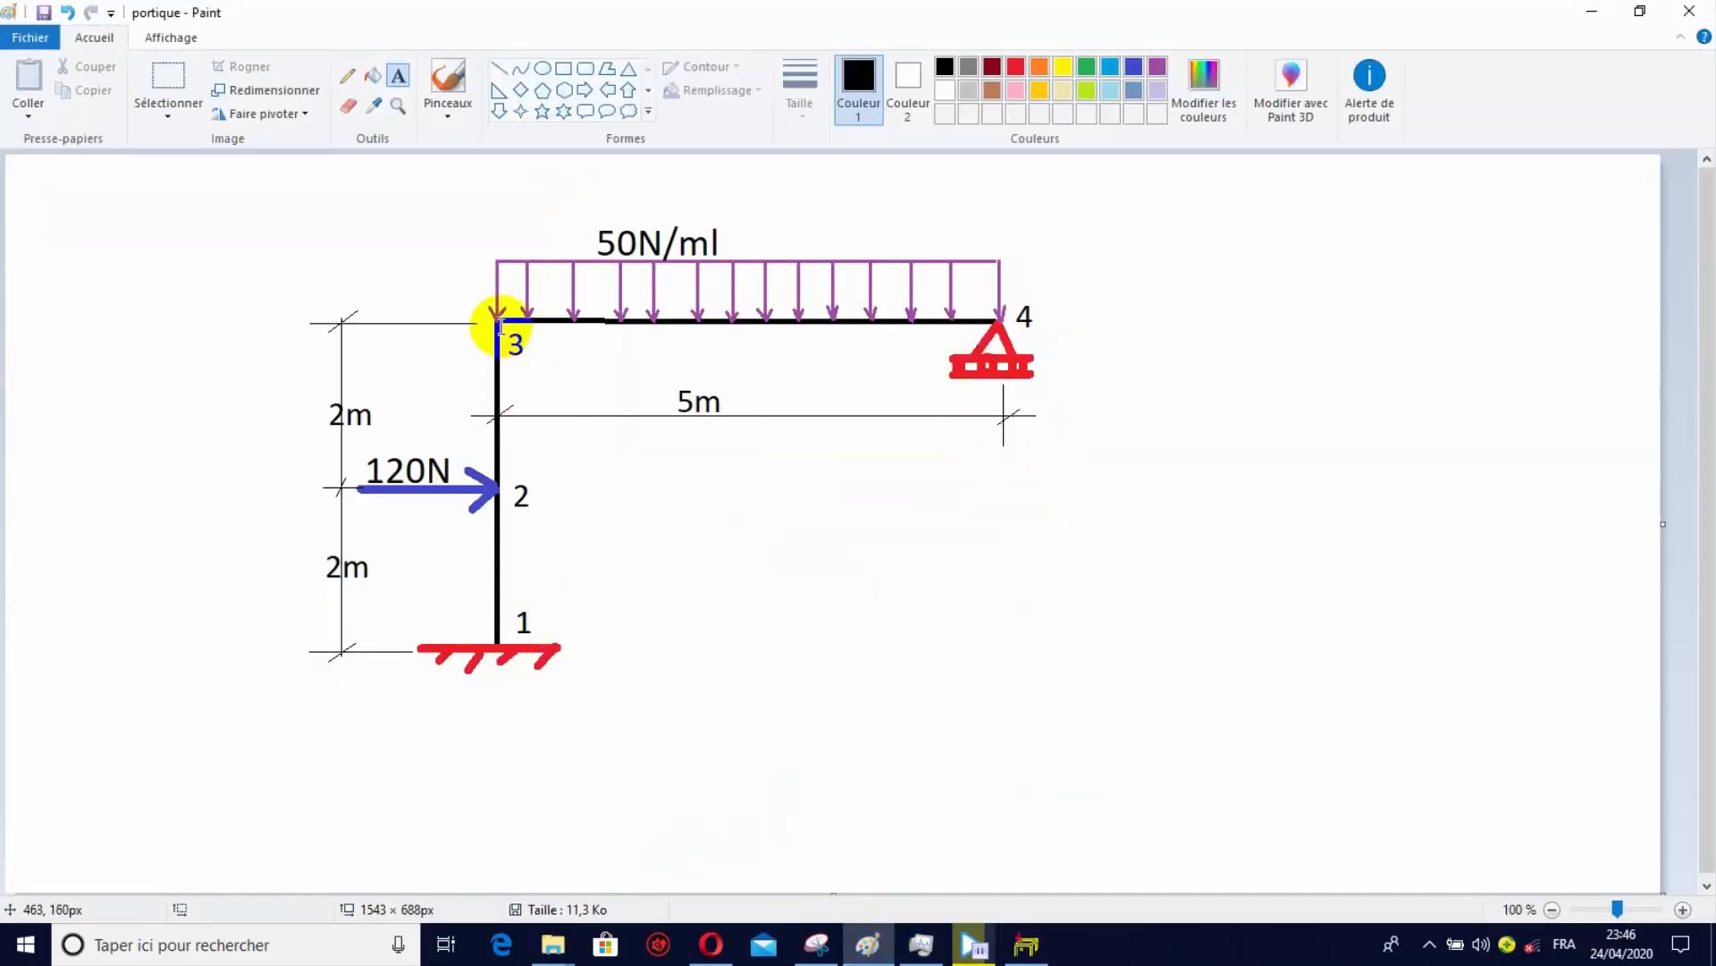
click(1021, 946)
click(829, 470)
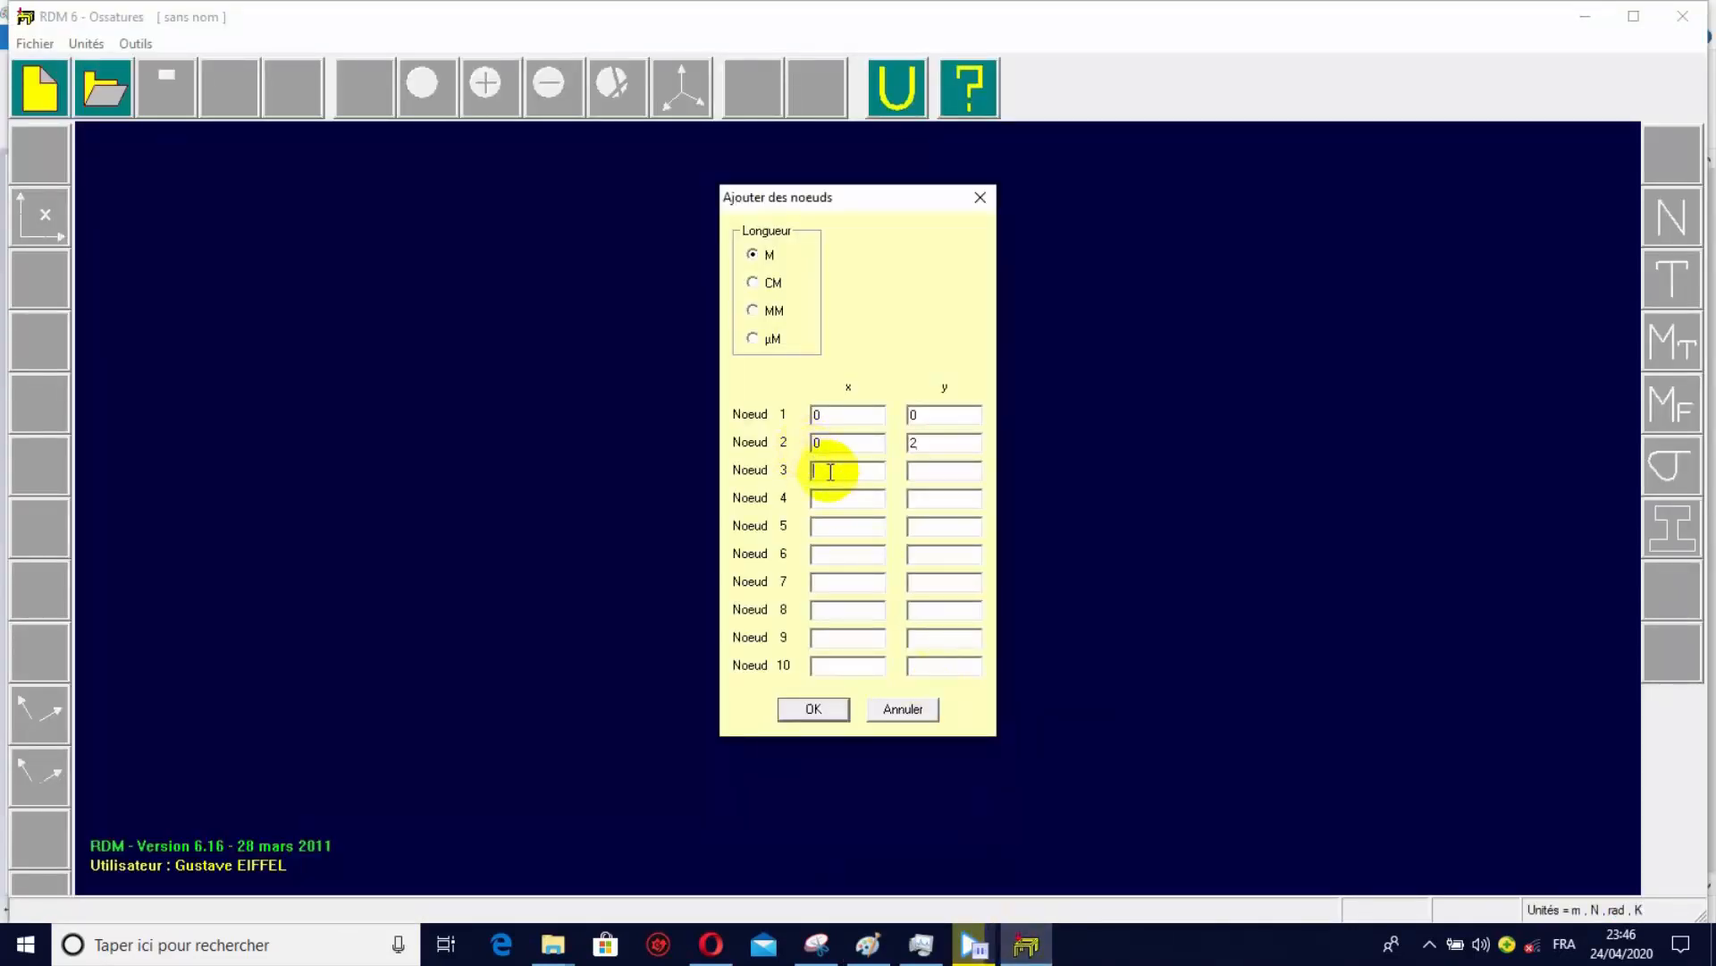
text(0)
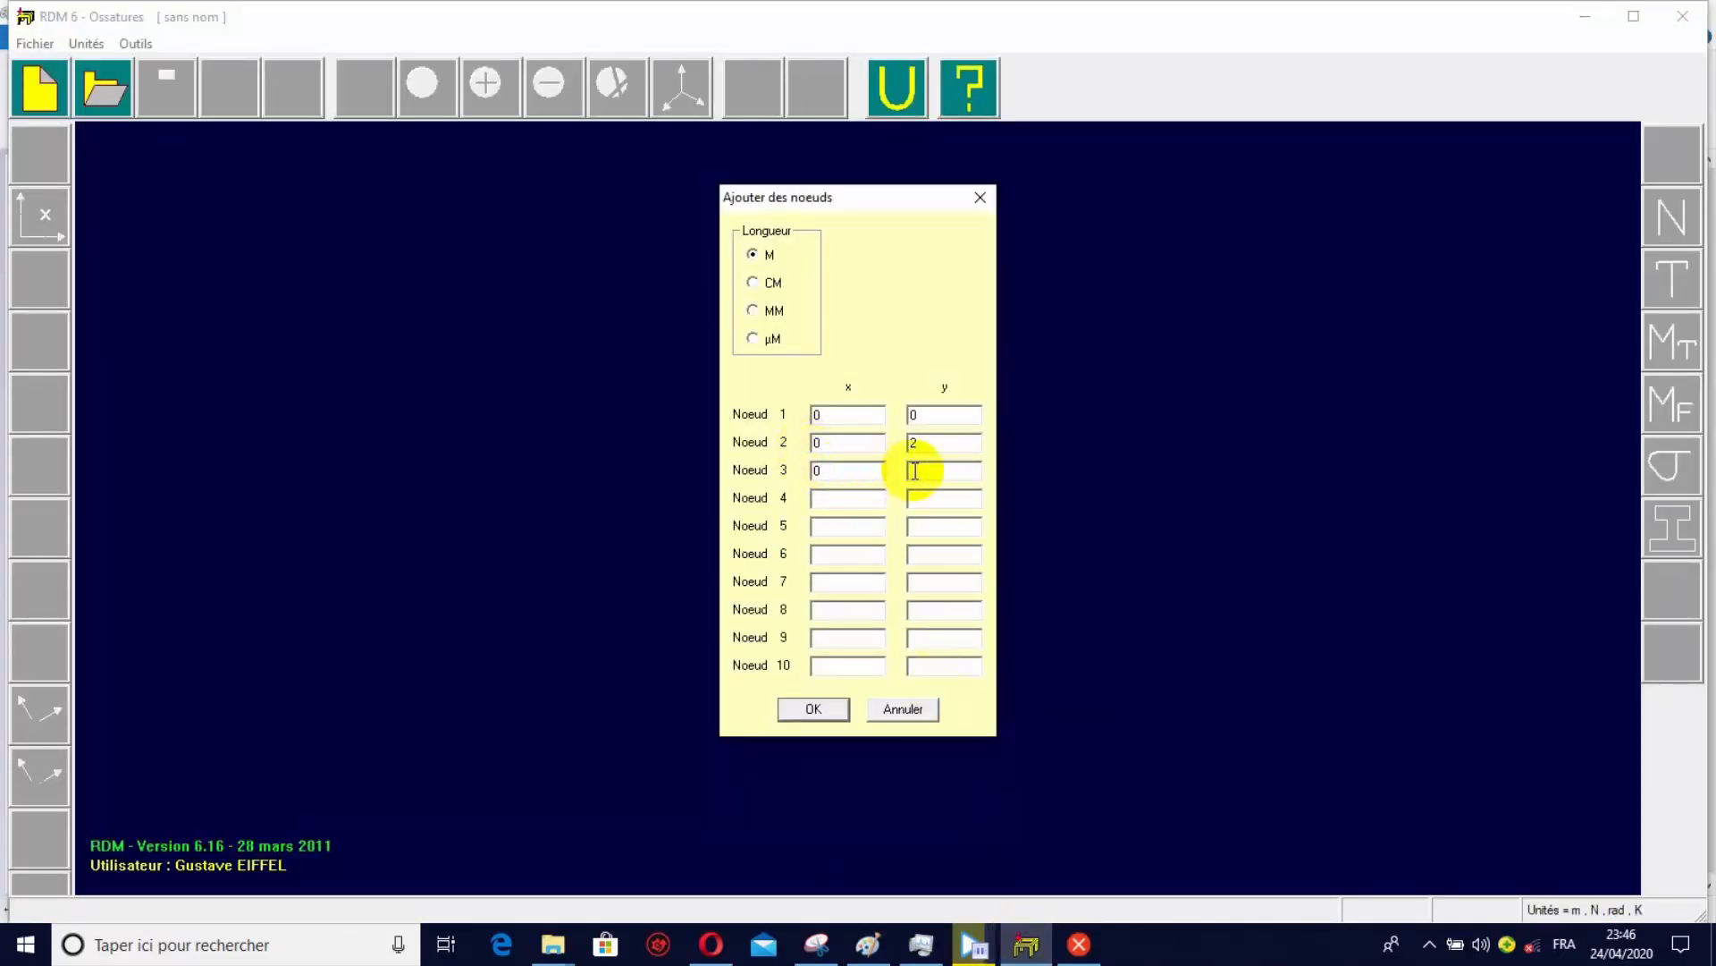
click(915, 472)
text(4)
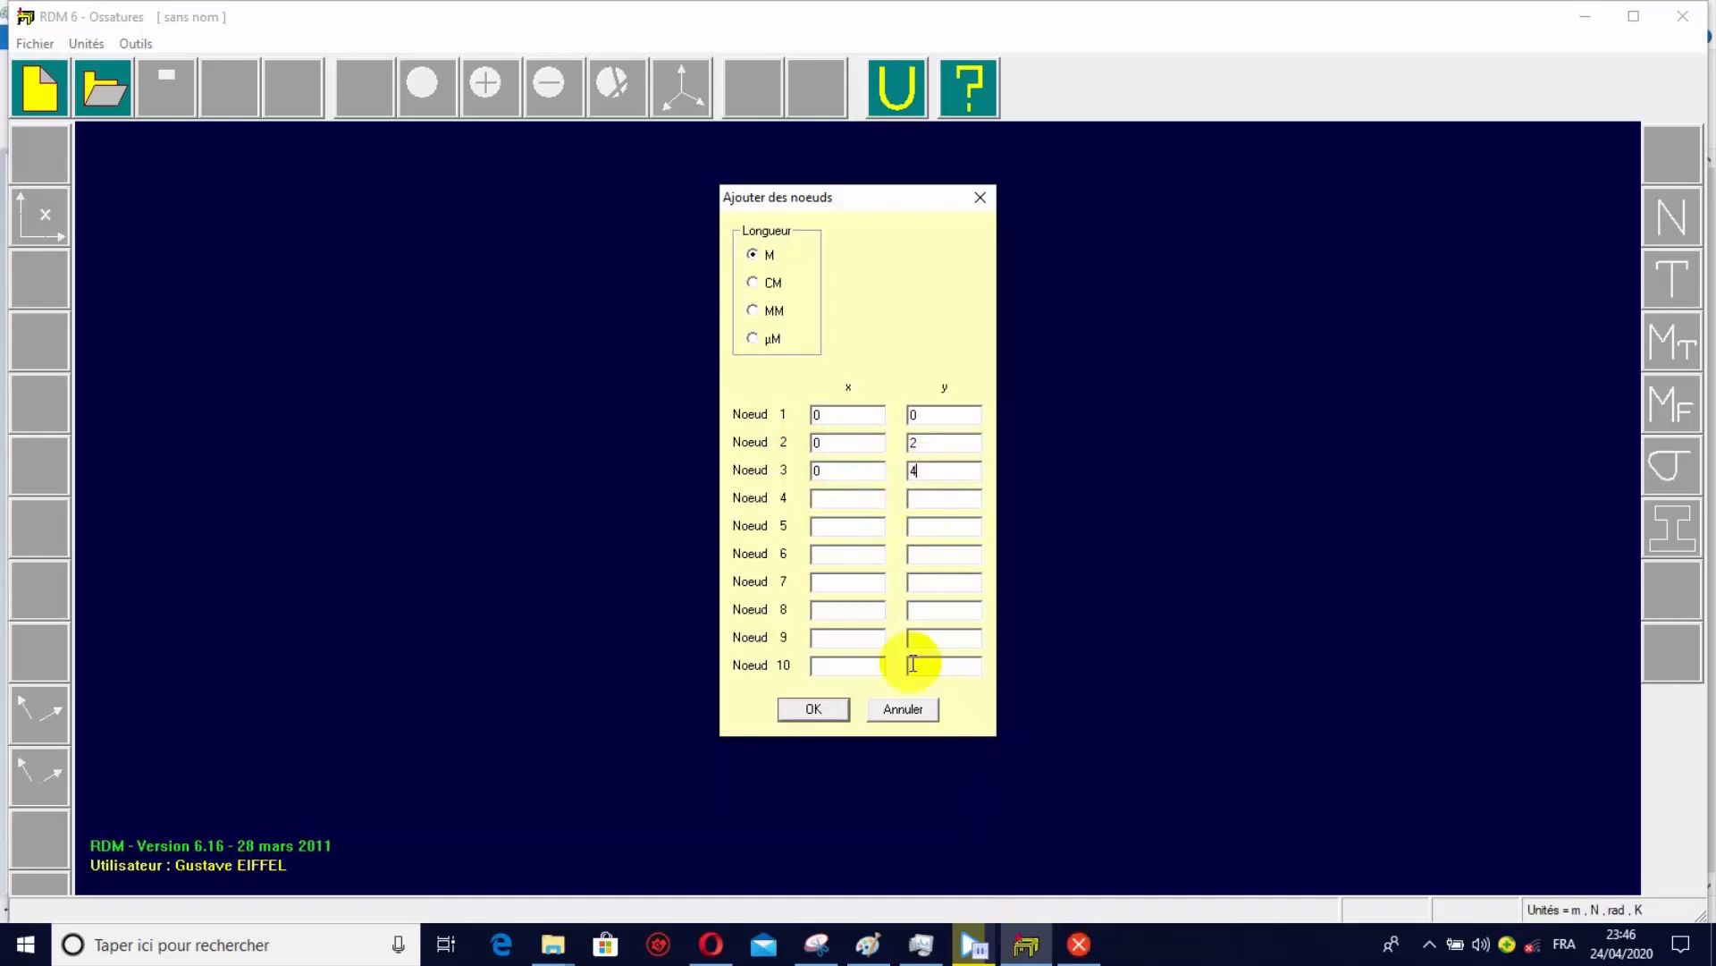
Check node 4 on the Paint sketch, enter it in RDM 6 as x = 5, y = 4, and create the four nodes in metres.
mouse_move(923, 944)
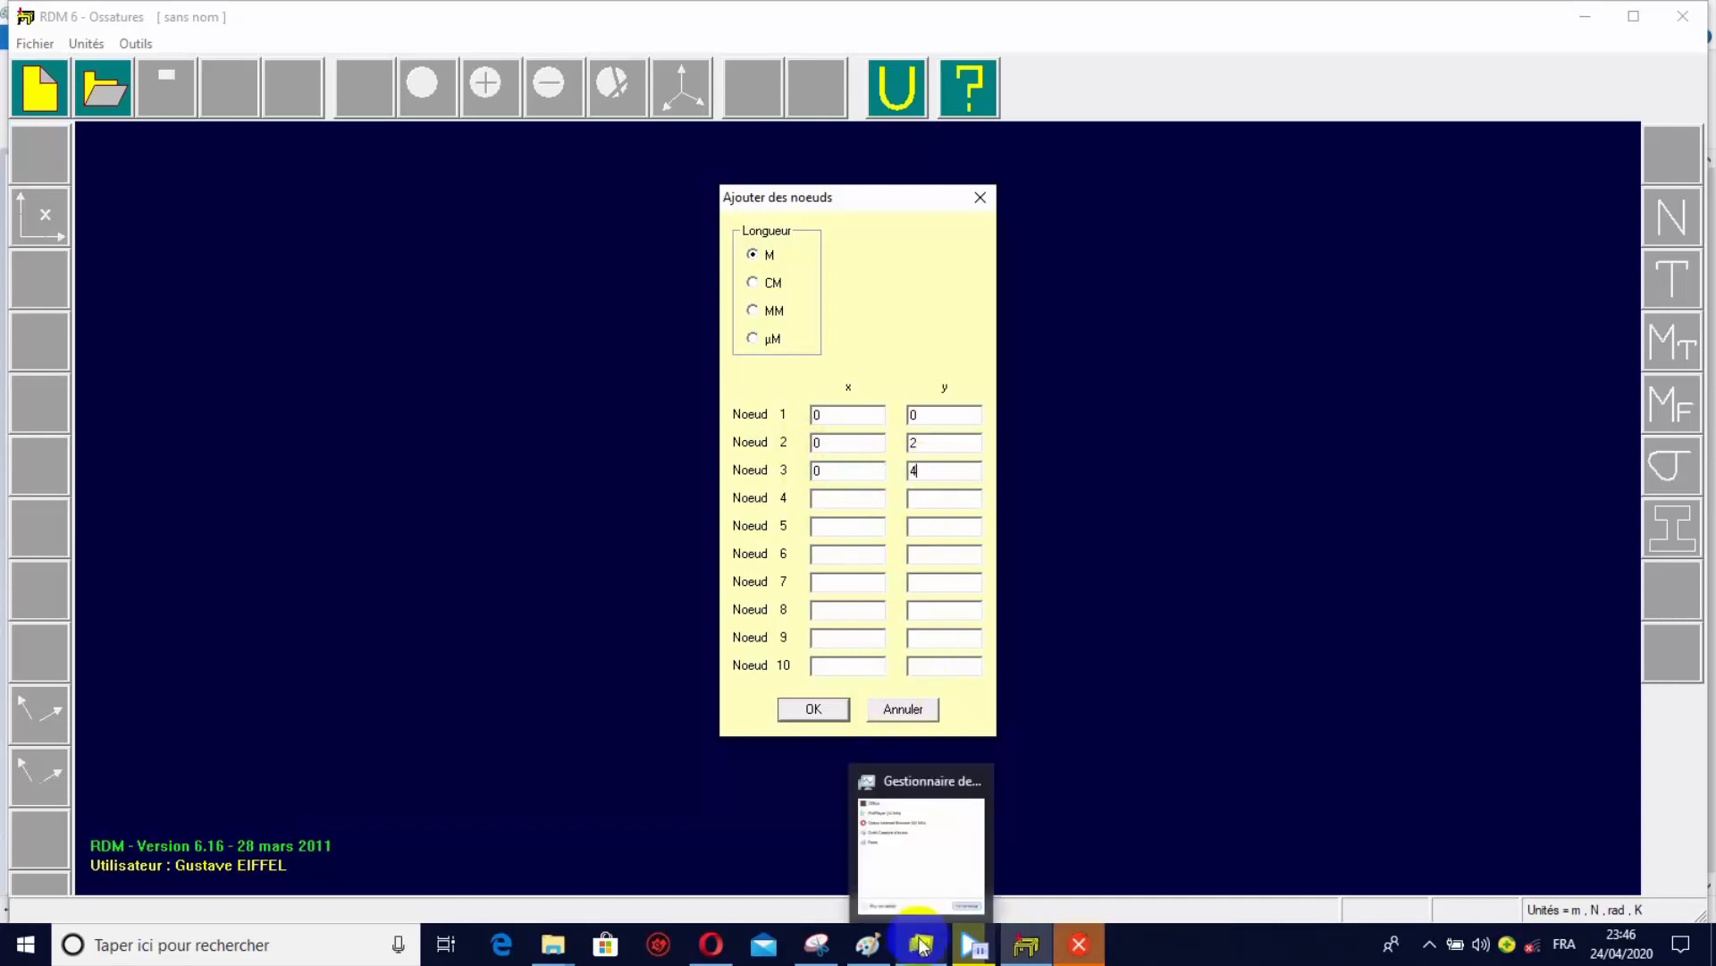
click(868, 944)
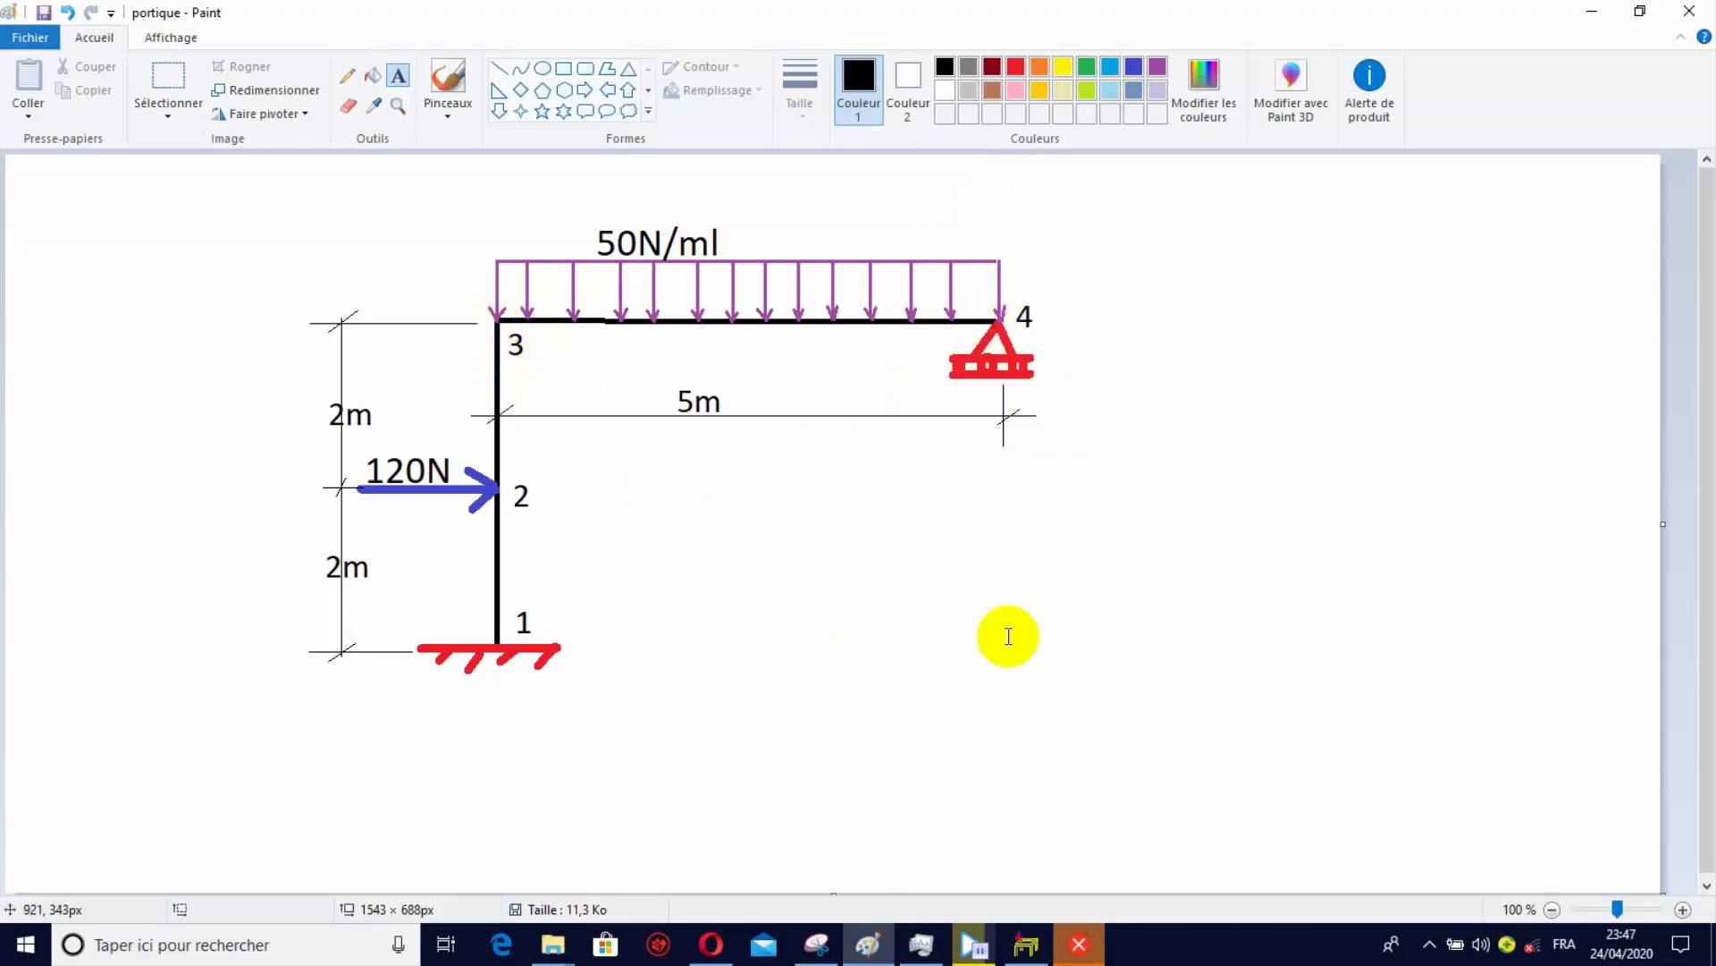
click(1028, 948)
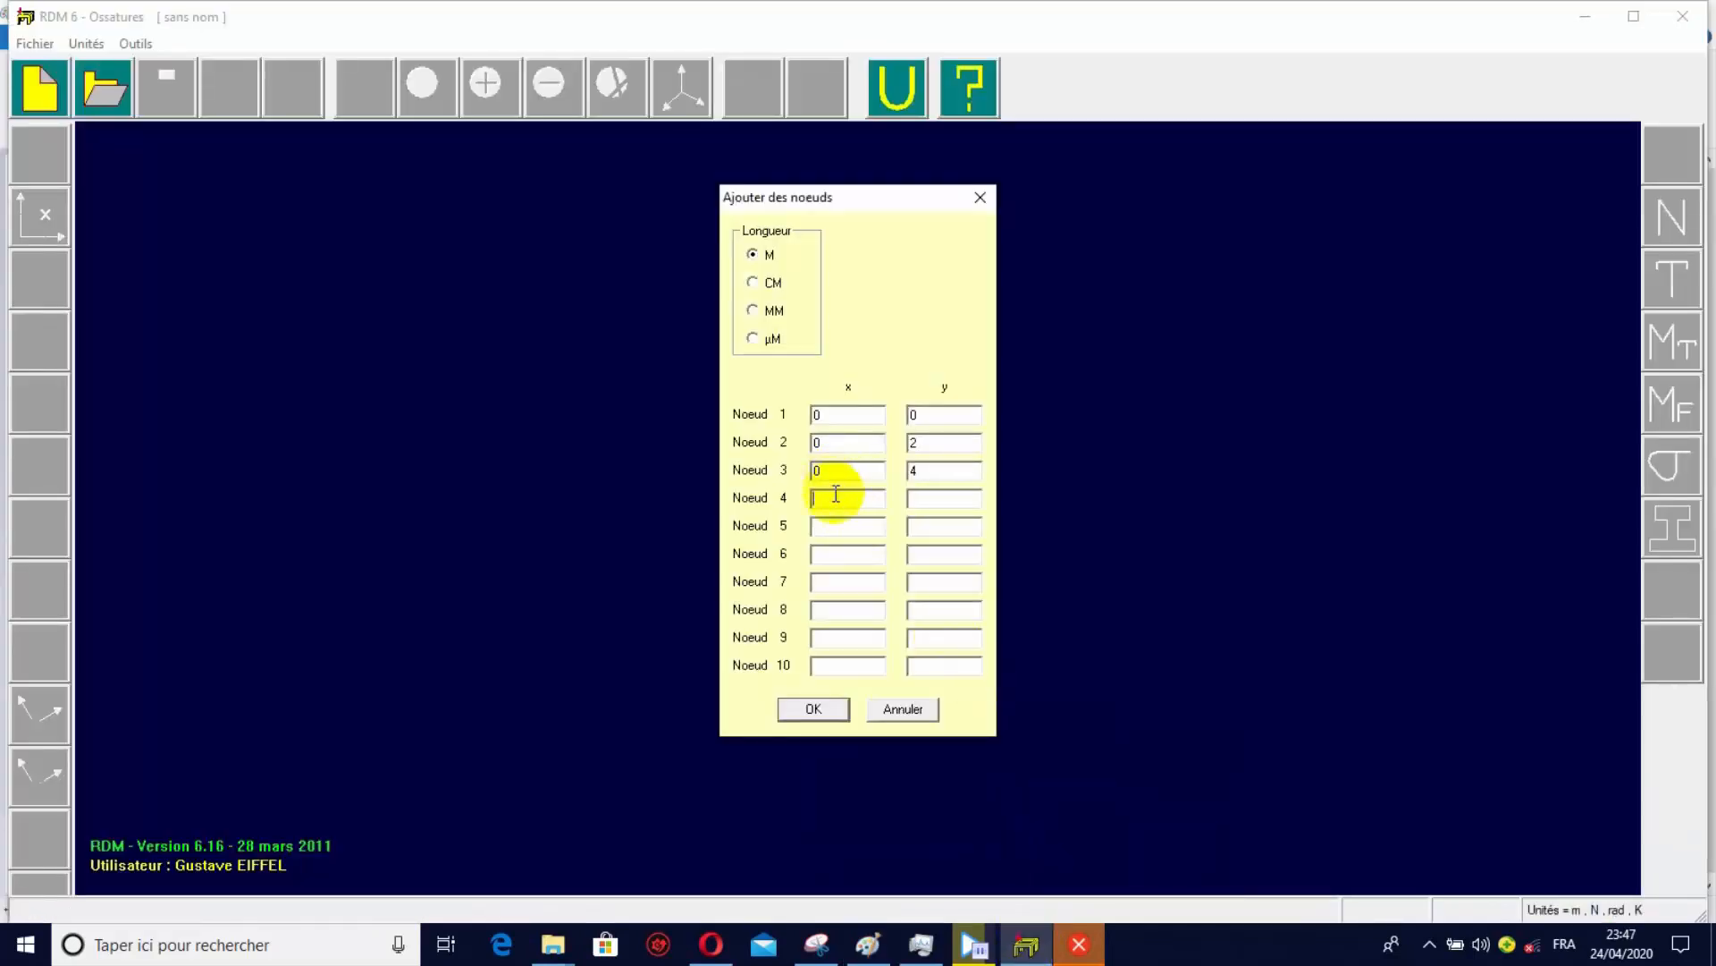
text(5)
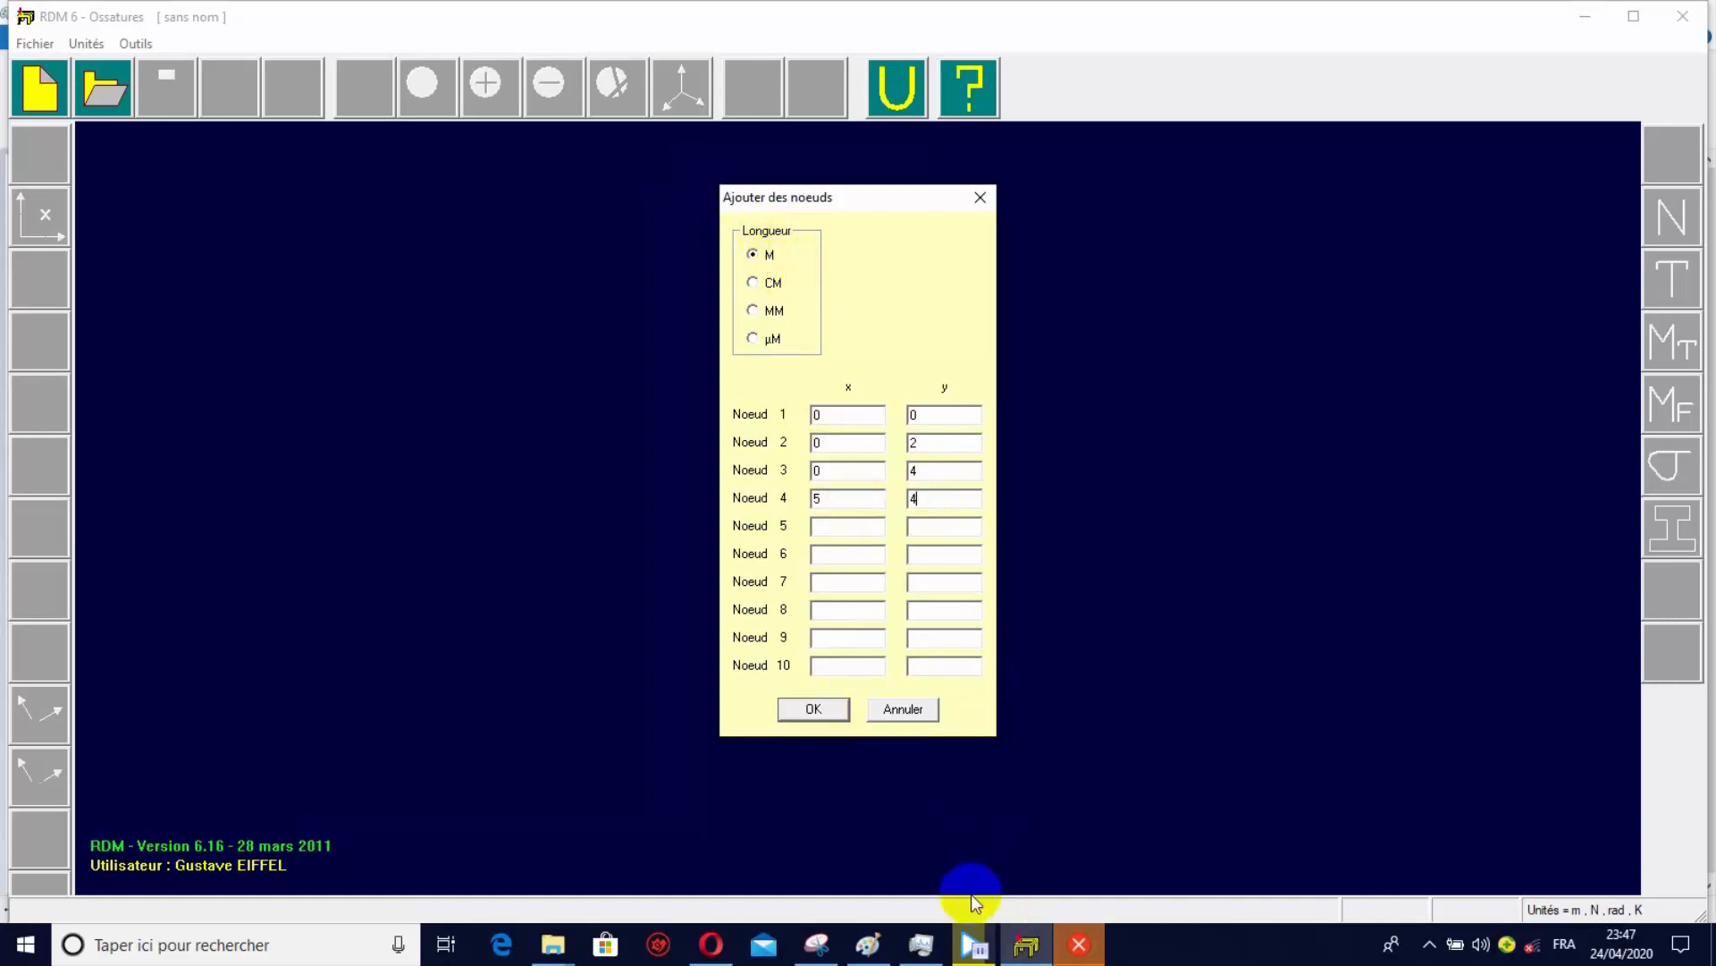
click(868, 944)
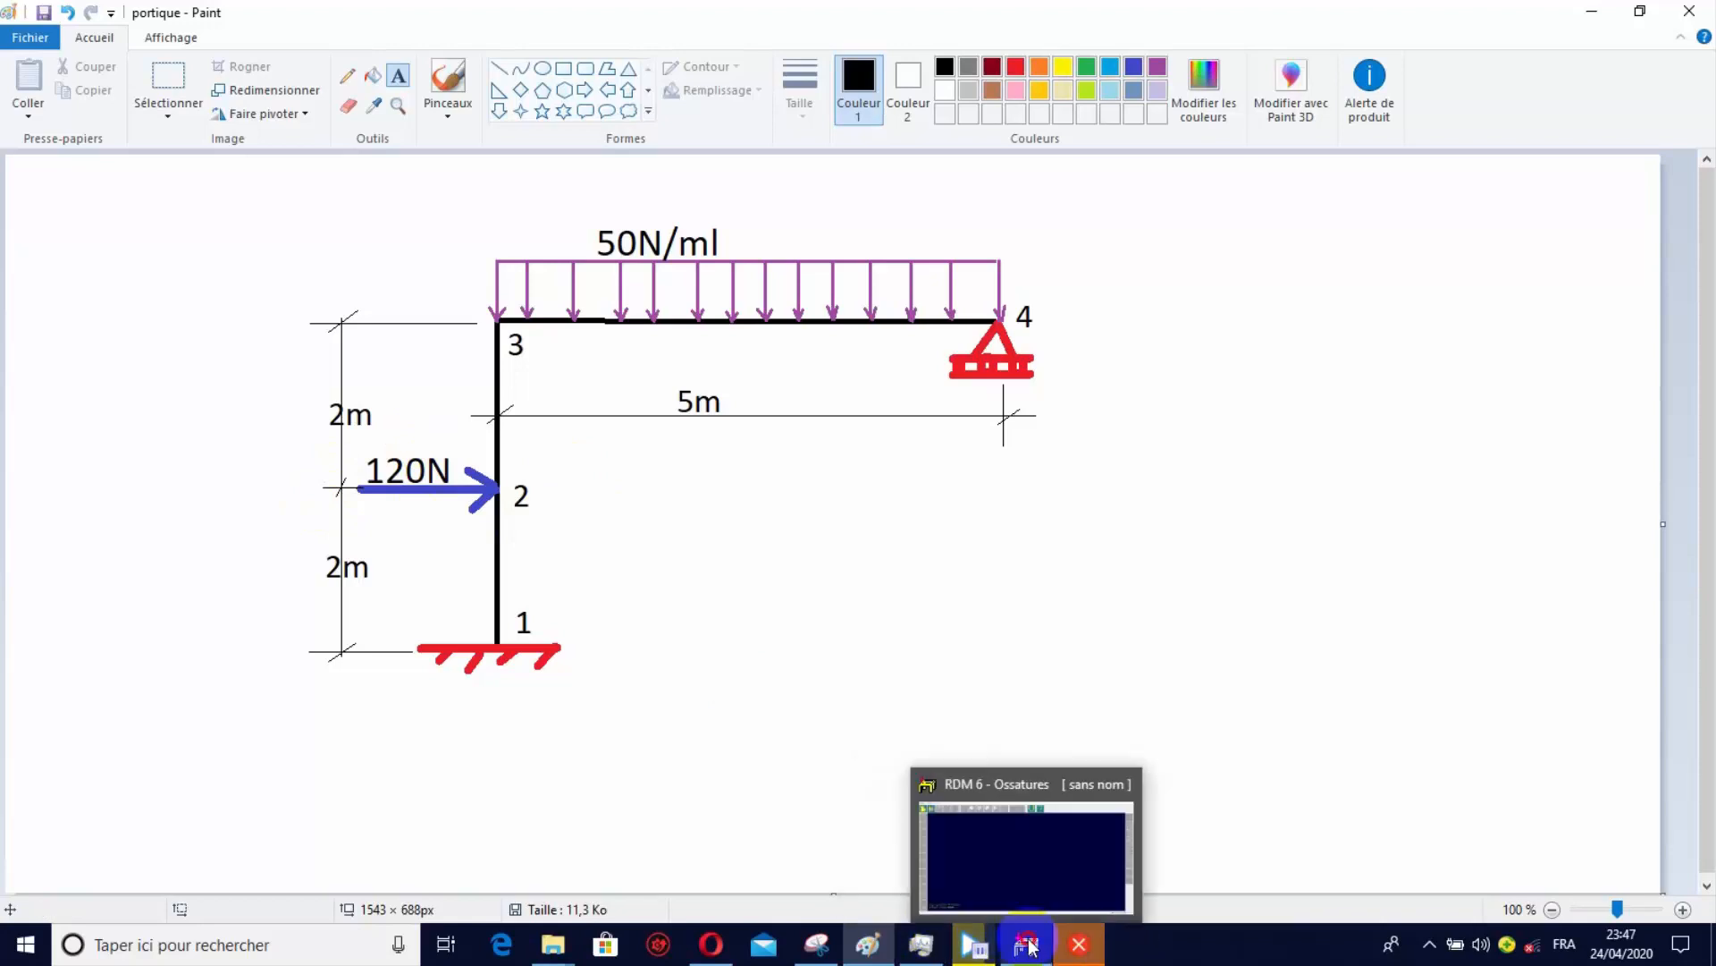
click(975, 944)
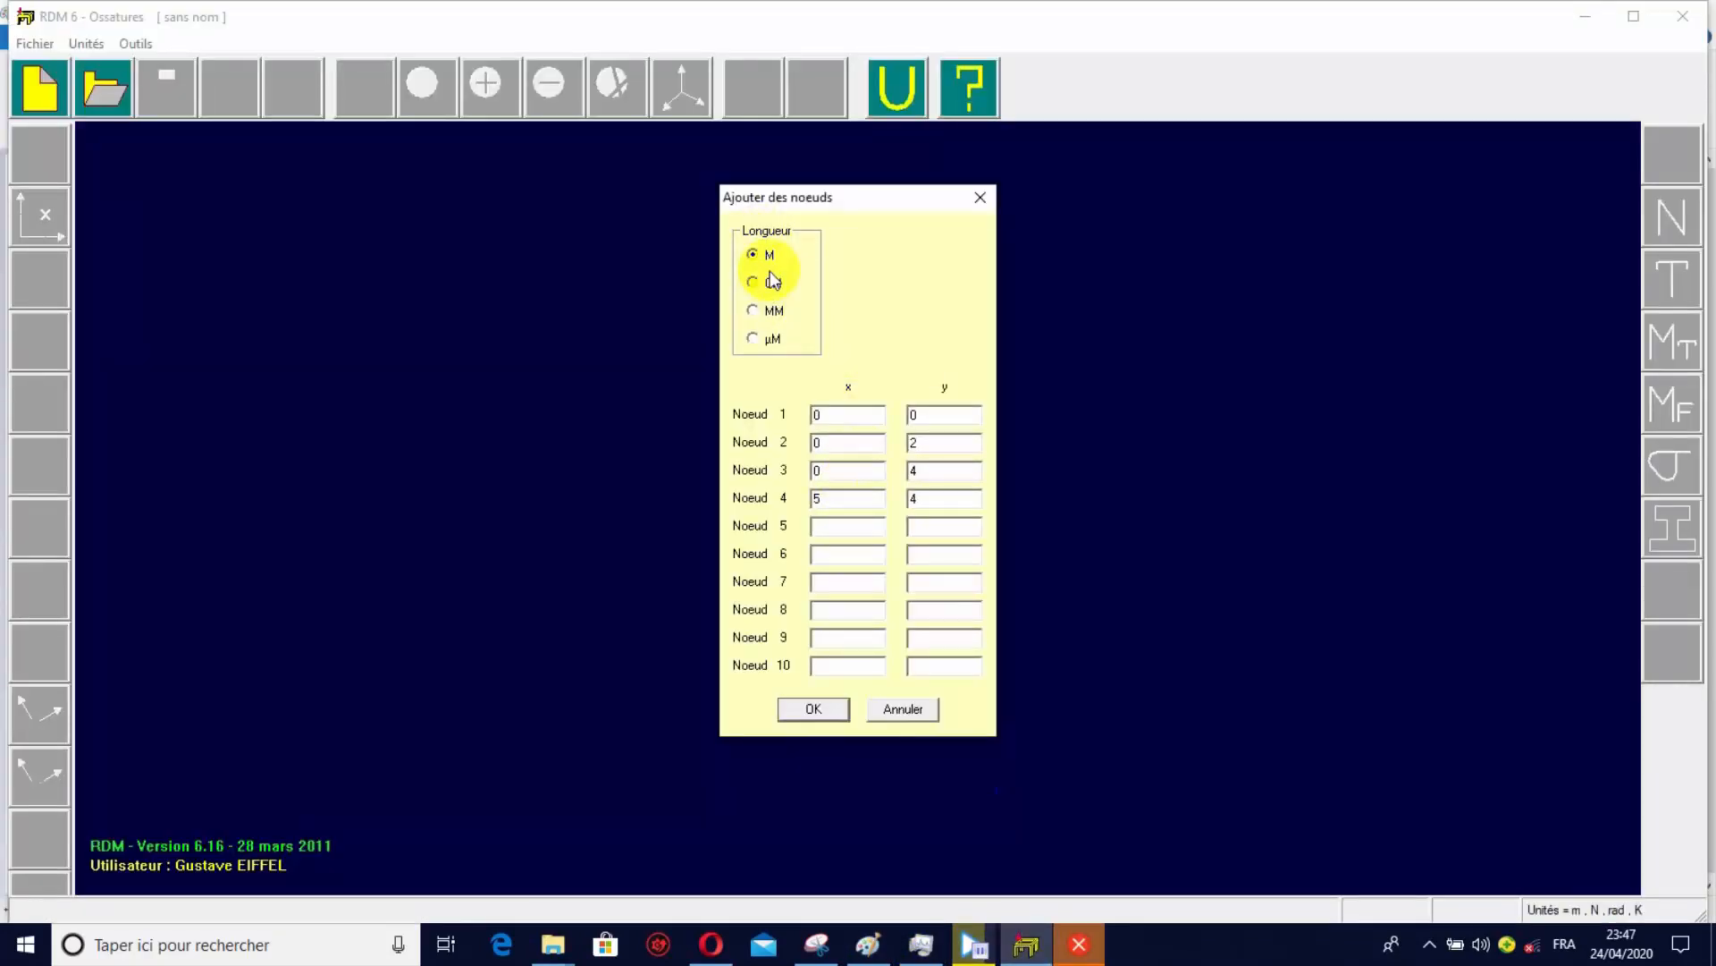
click(822, 709)
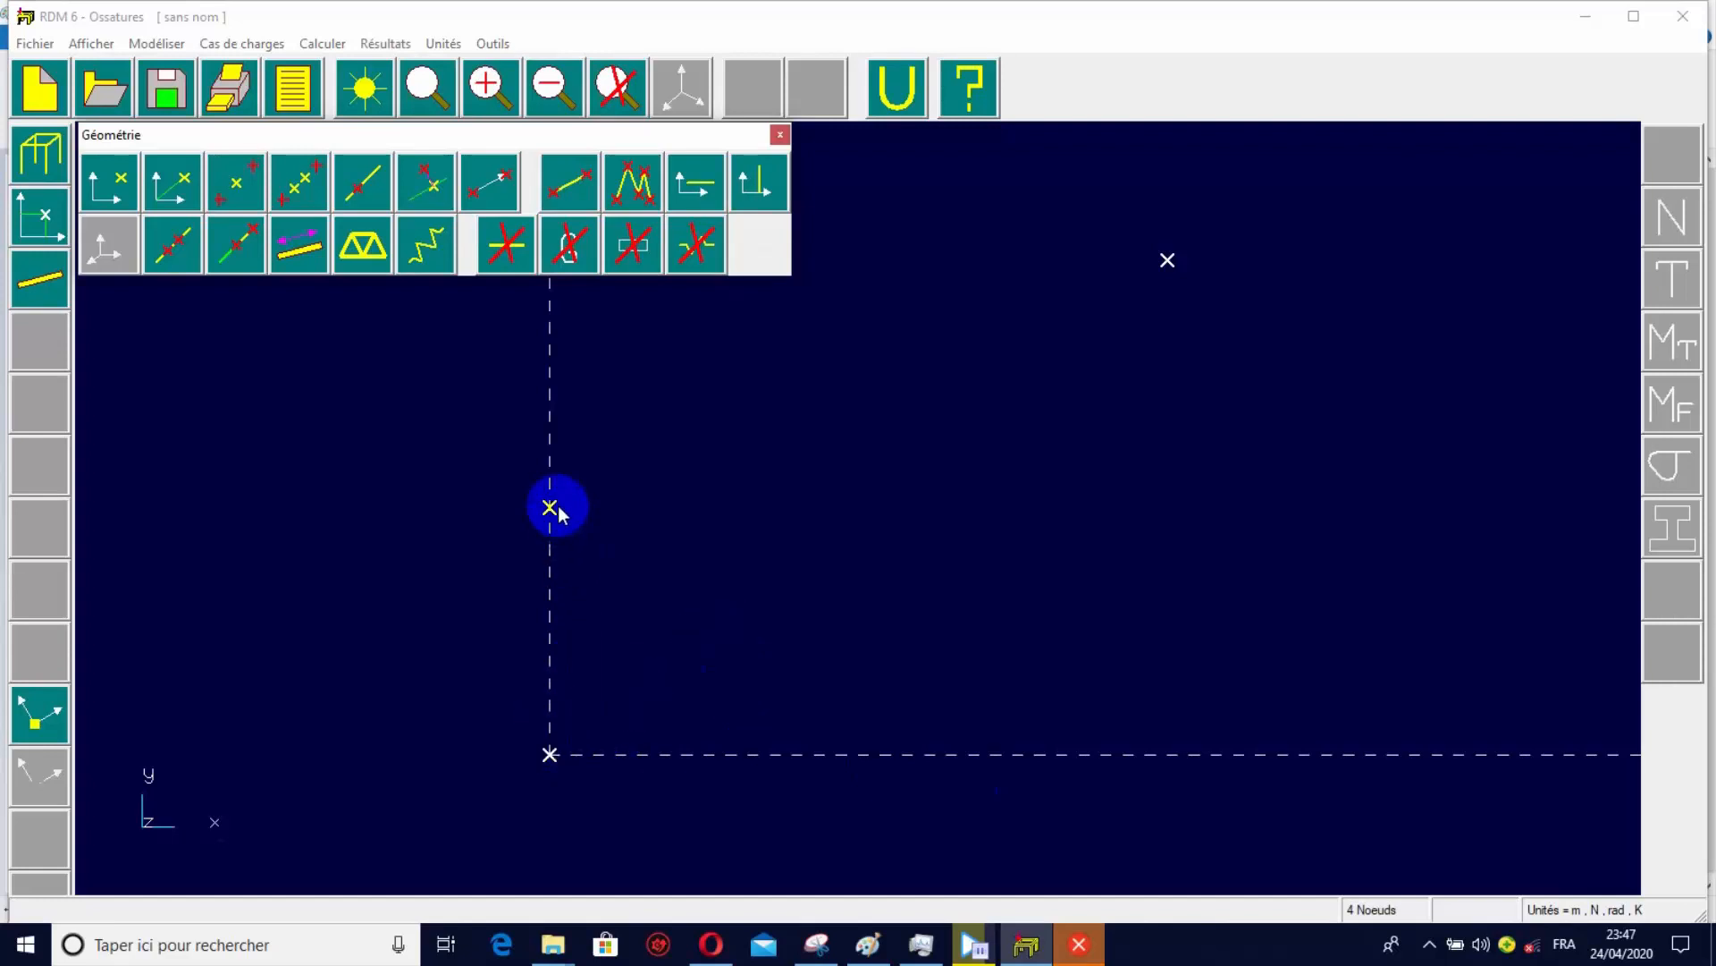
Move the Géométrie palette clear of the nodes and draw continuous beams from node 1 through nodes 2 and 3 to node 4.
drag(533, 136, 531, 154)
drag(487, 221, 237, 294)
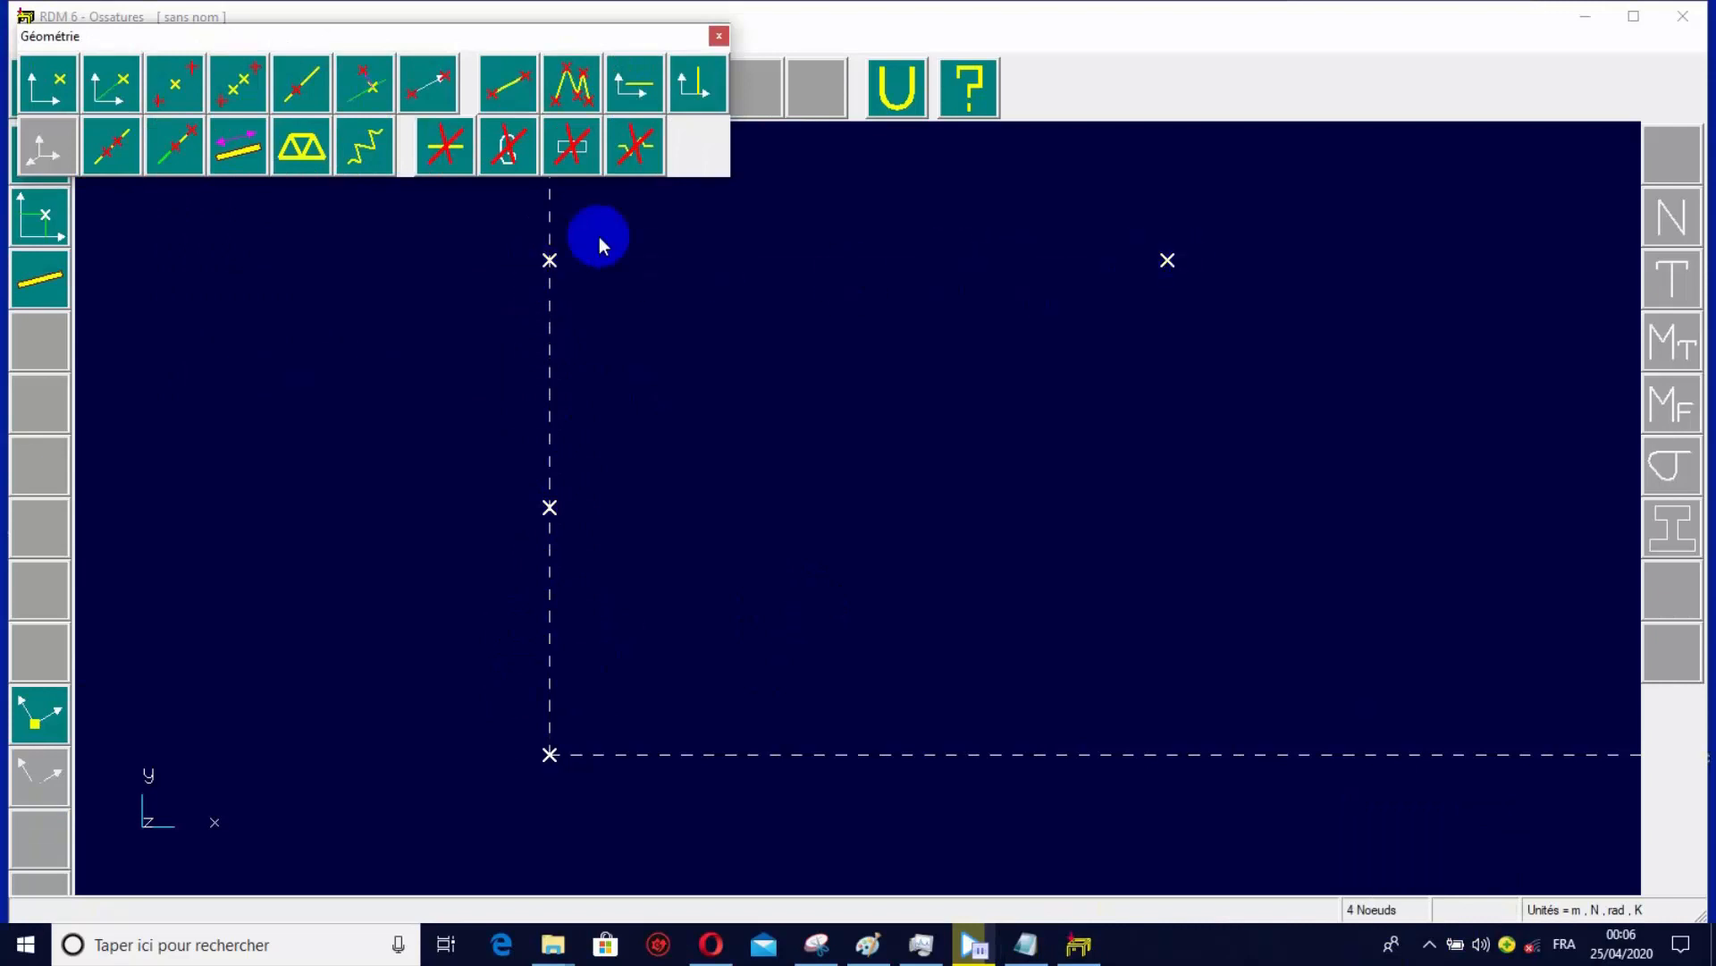
click(563, 89)
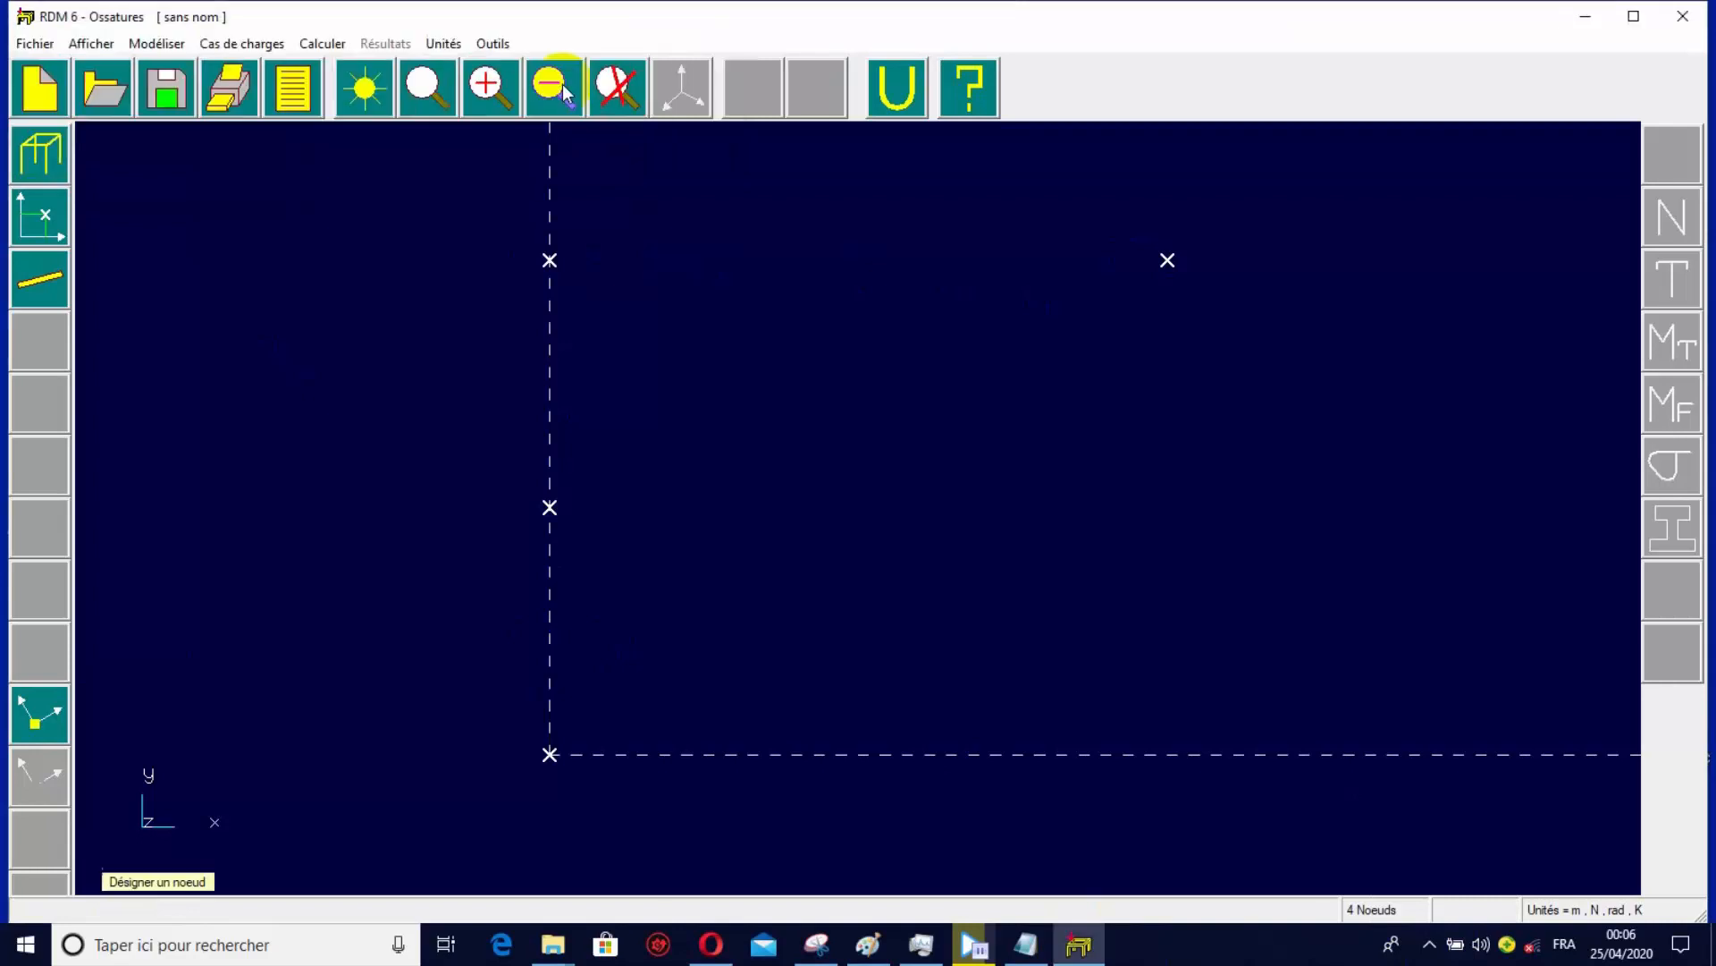
click(549, 753)
click(549, 506)
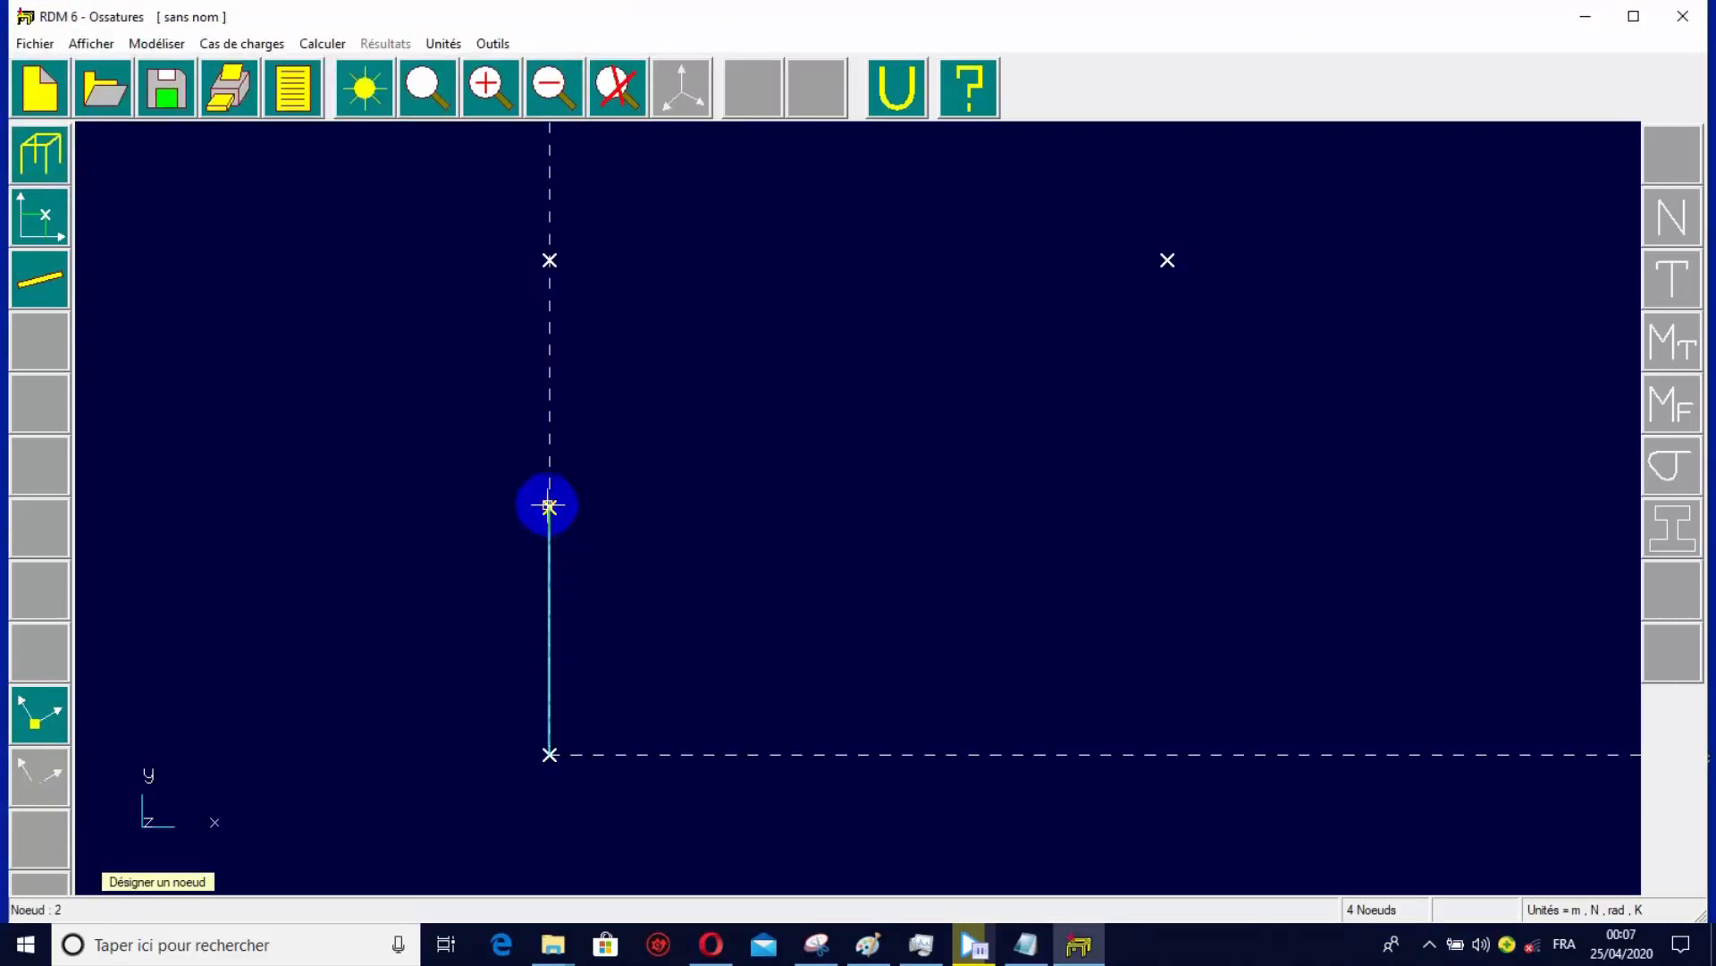
click(549, 260)
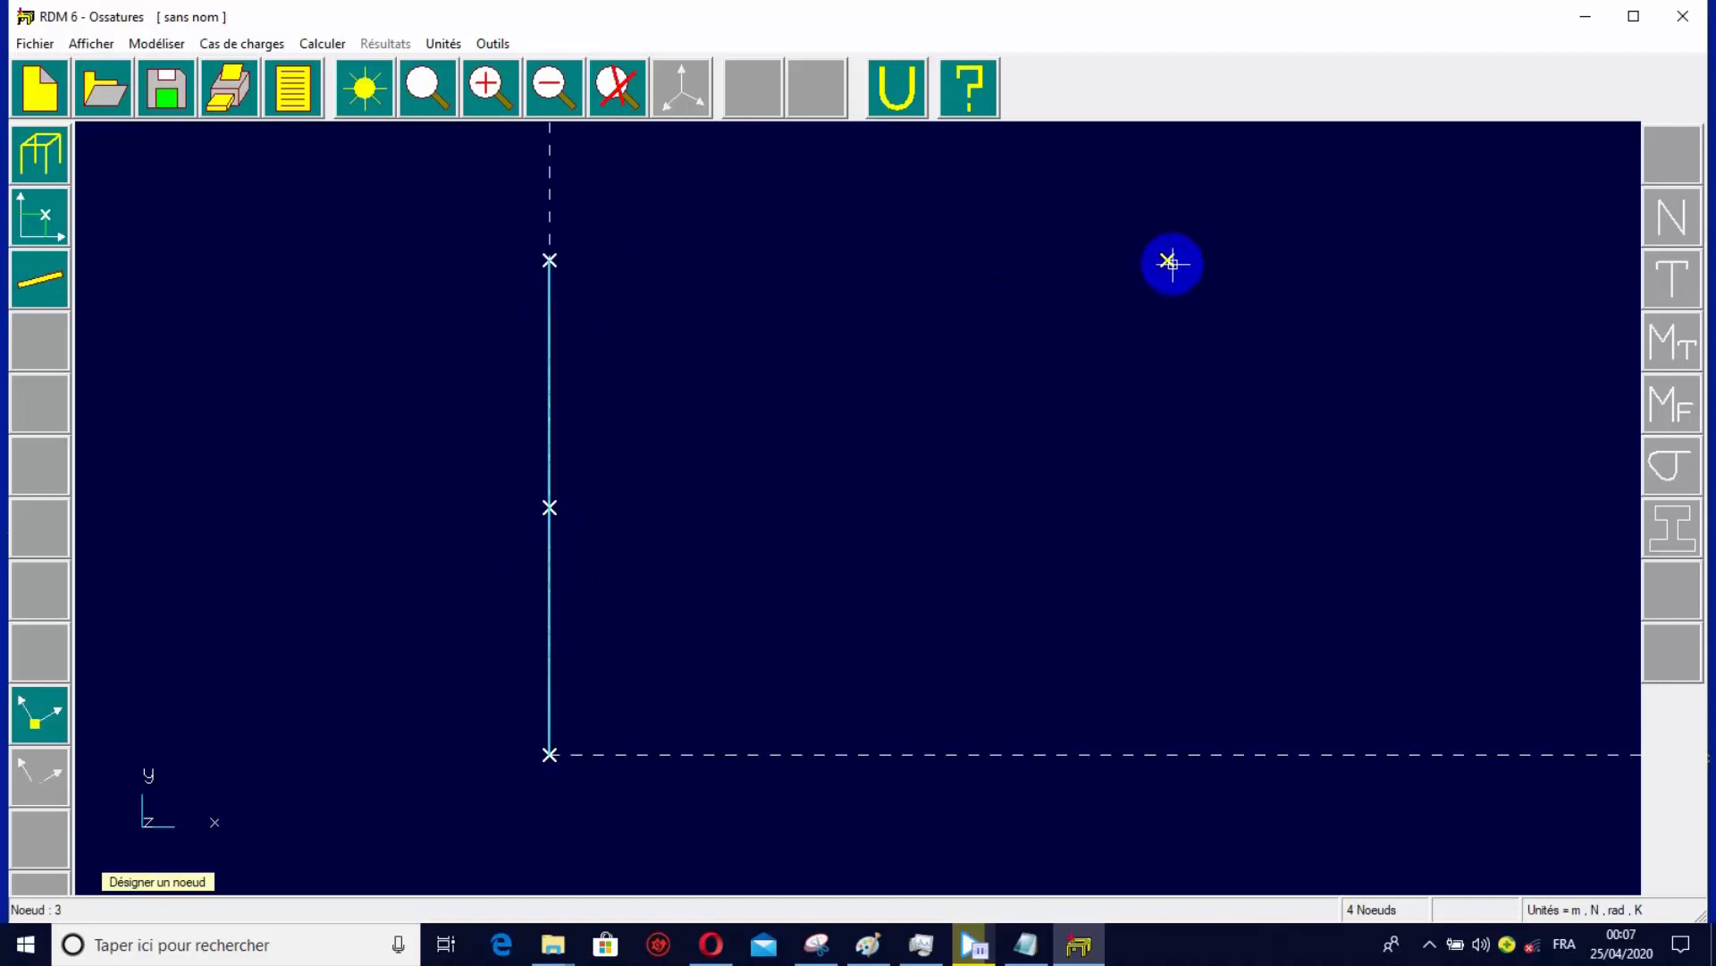
click(1167, 260)
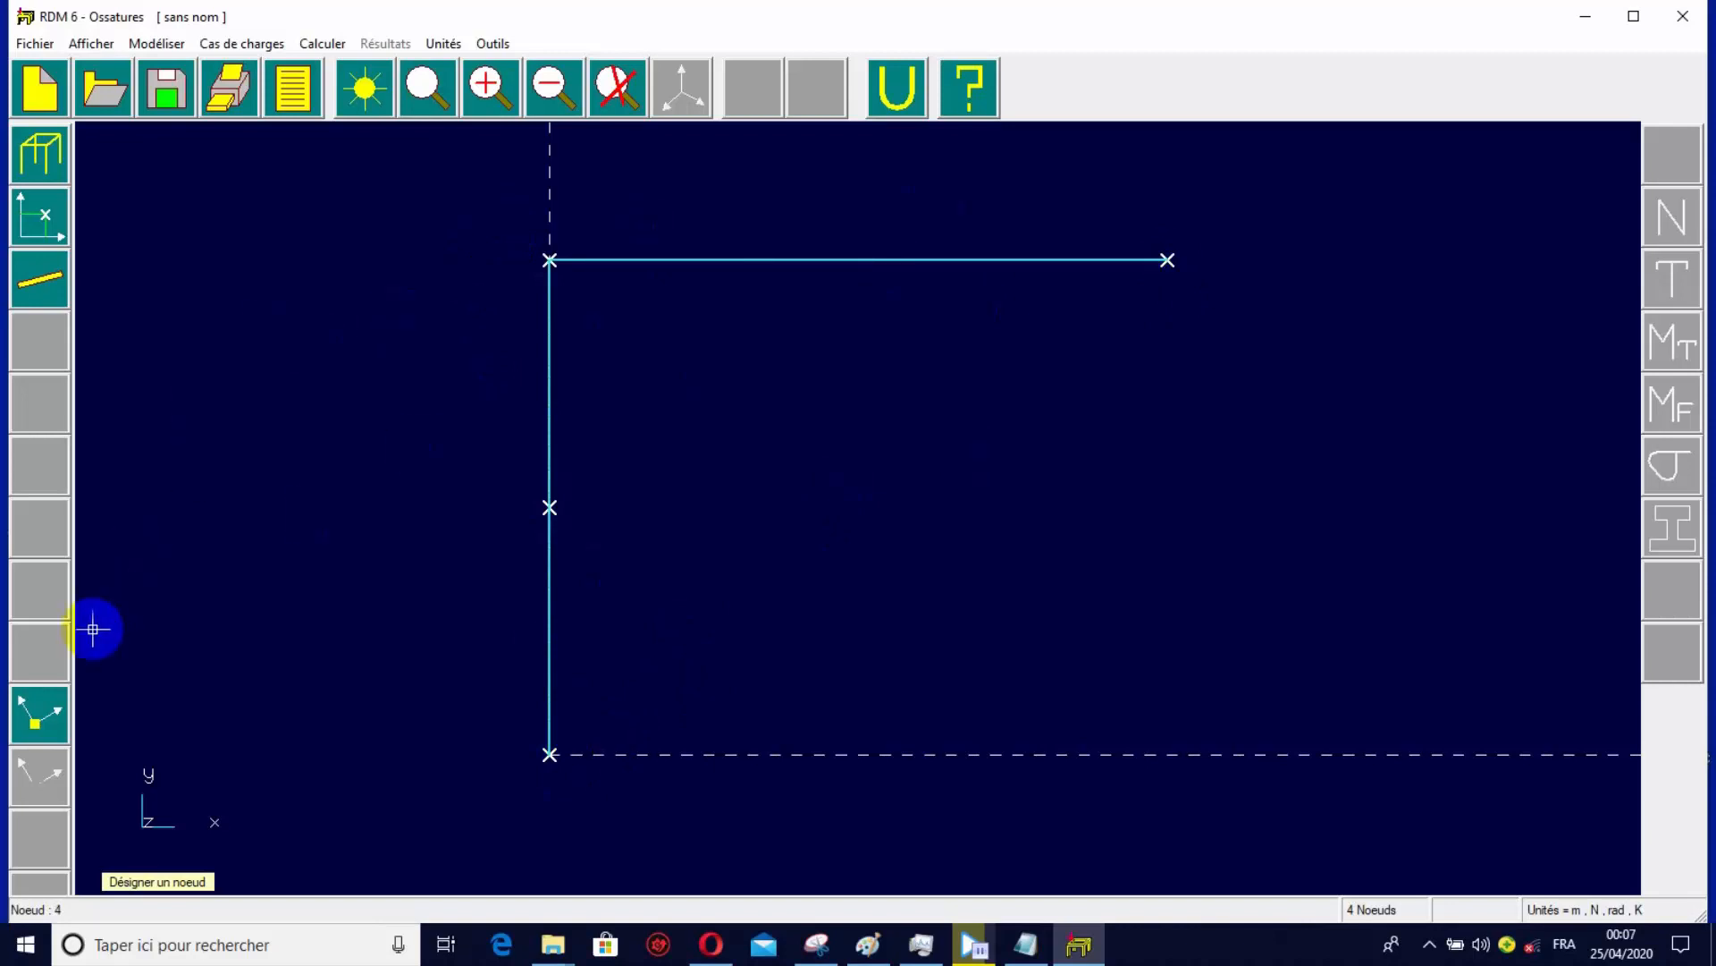
click(40, 153)
click(322, 446)
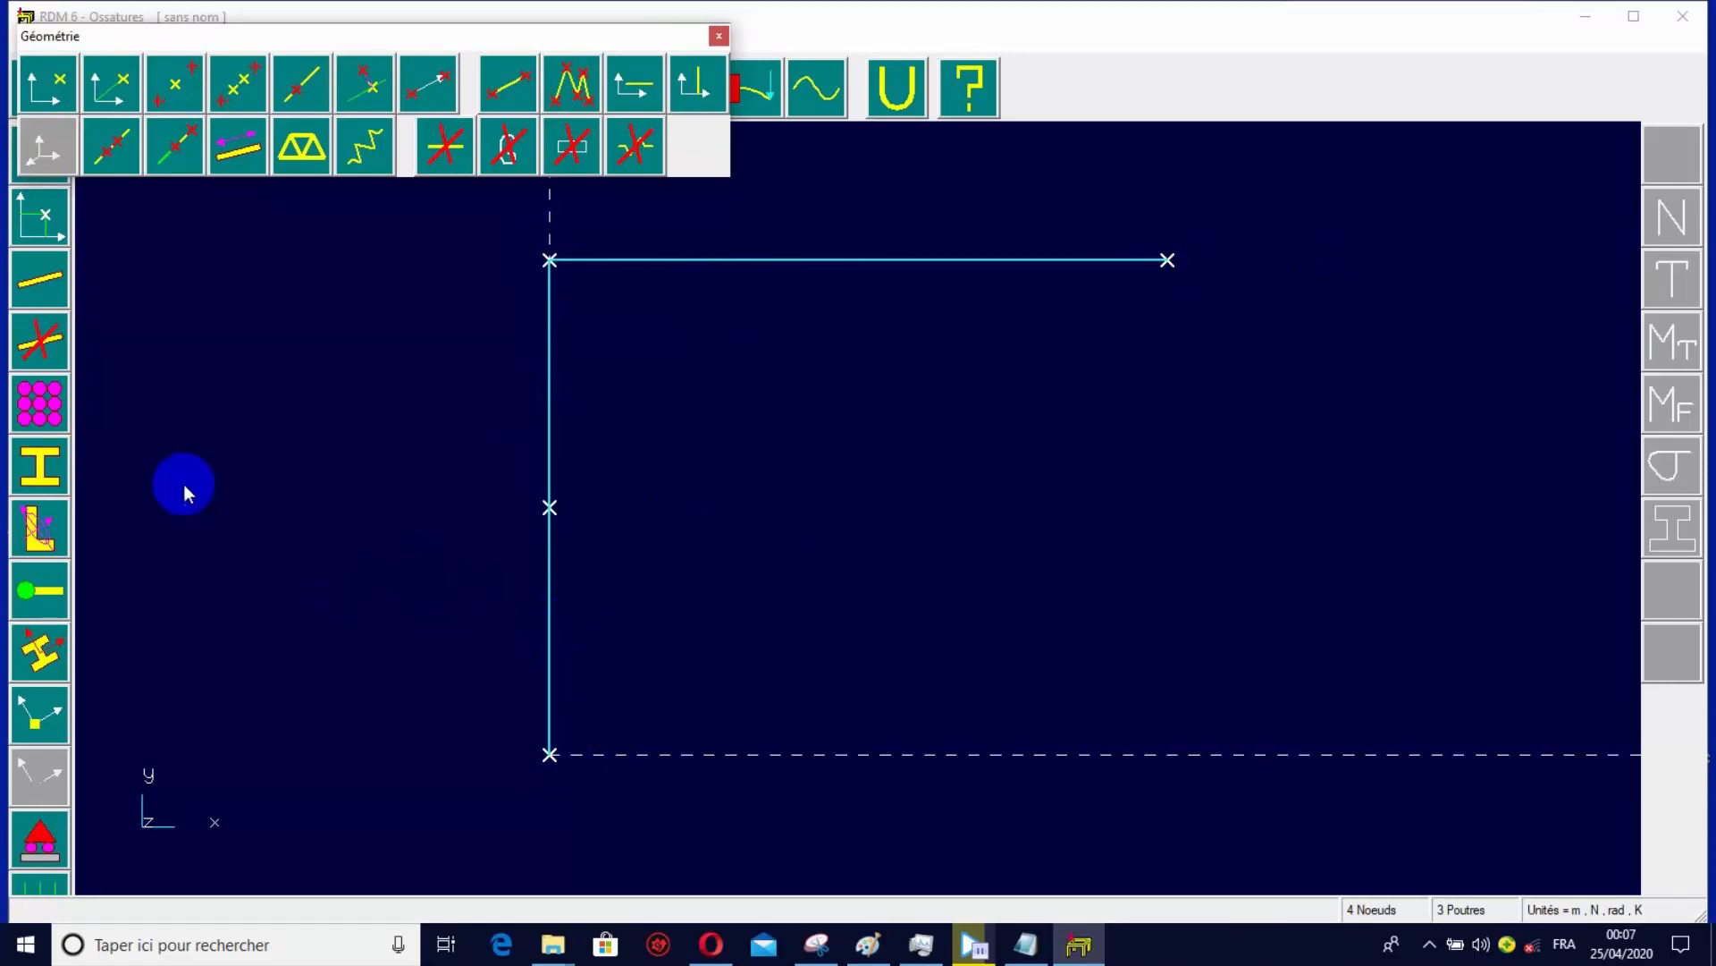
Define the beams' cross-section as a parametric solid rectangle, entering 400 mm along Y and its dimension along Z.
click(61, 474)
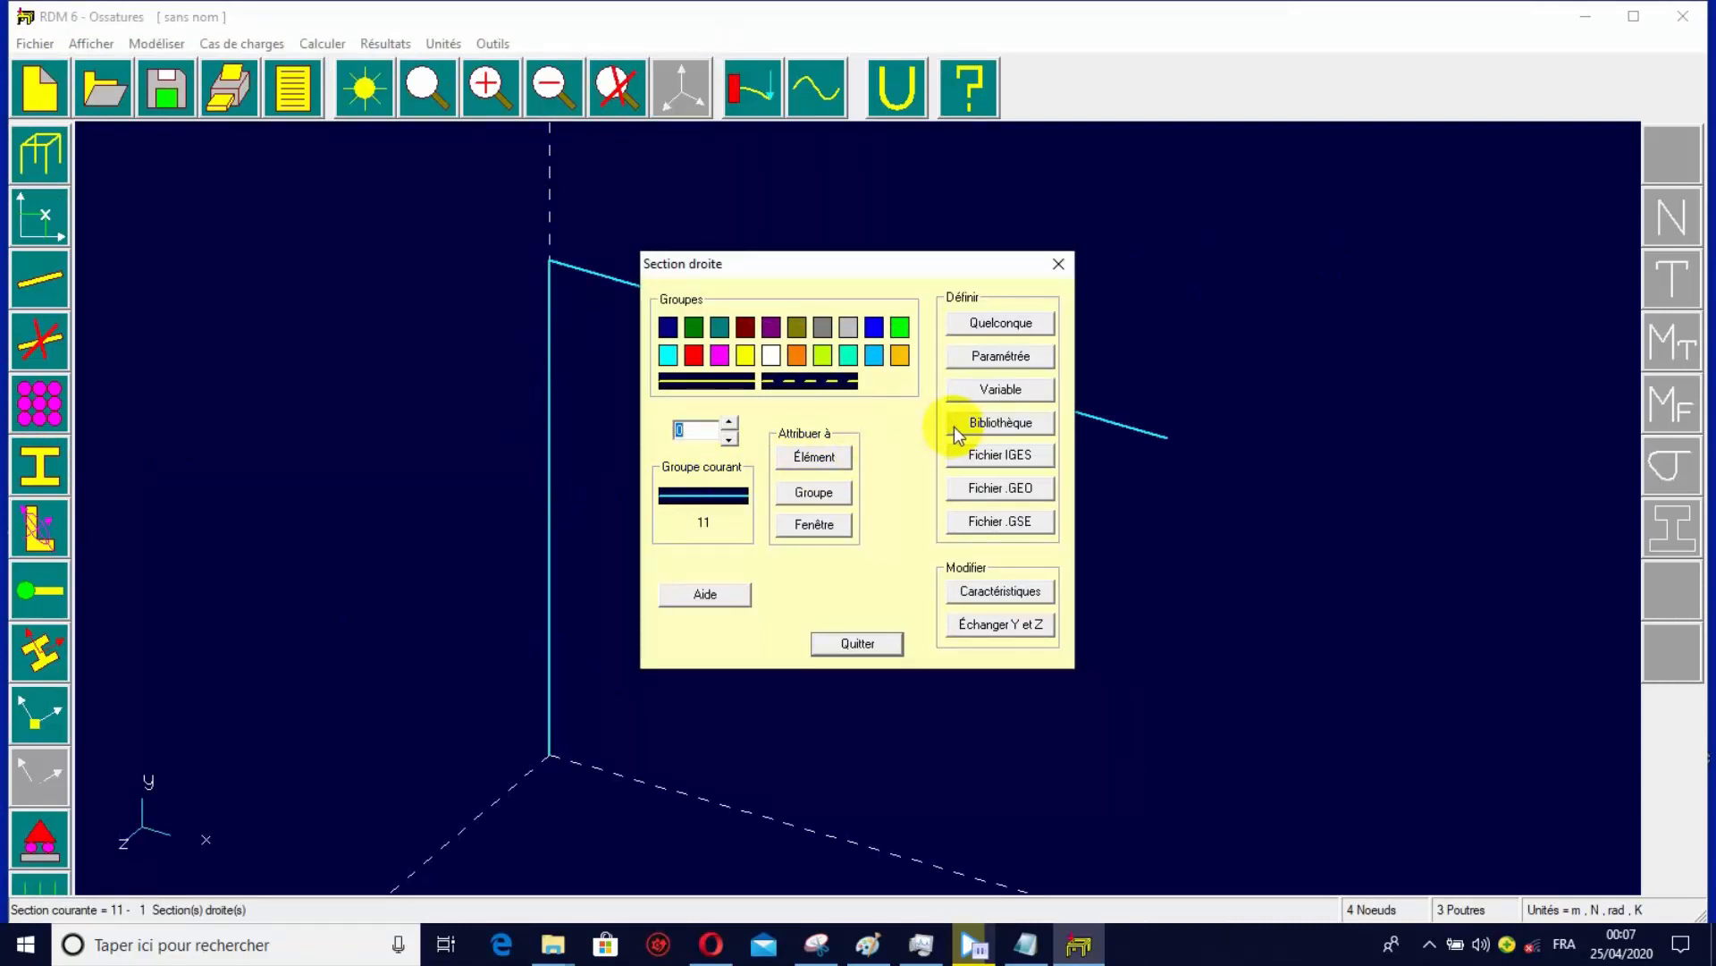
click(1011, 357)
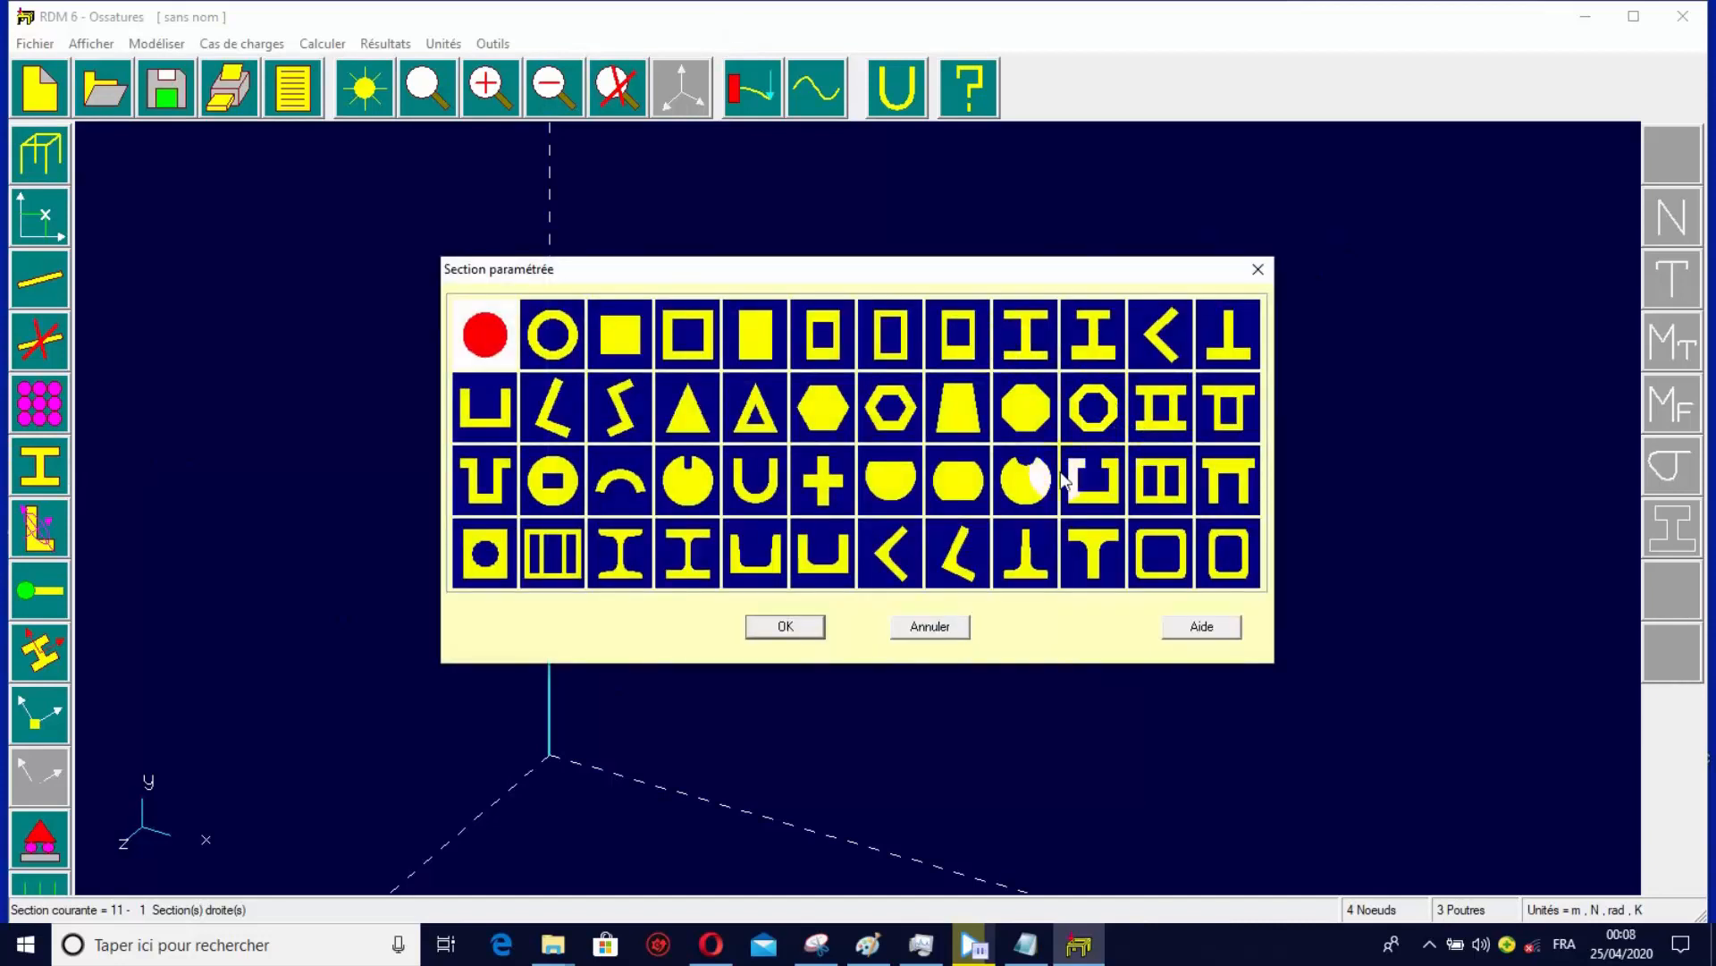
click(754, 332)
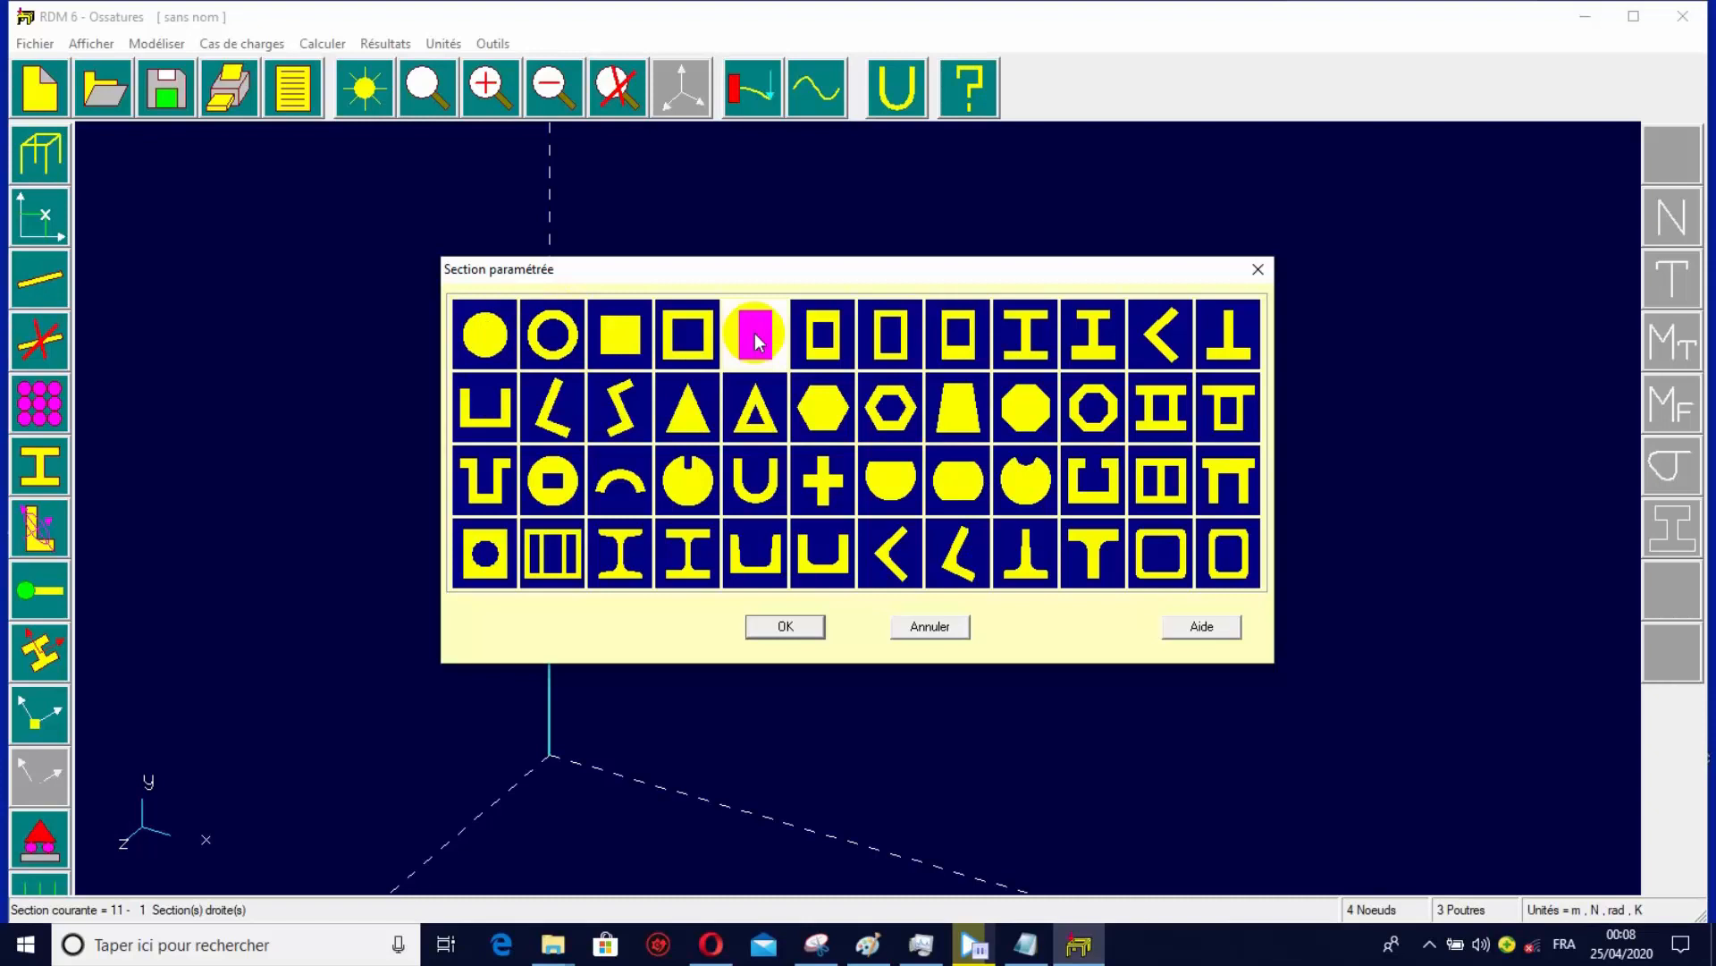
click(820, 626)
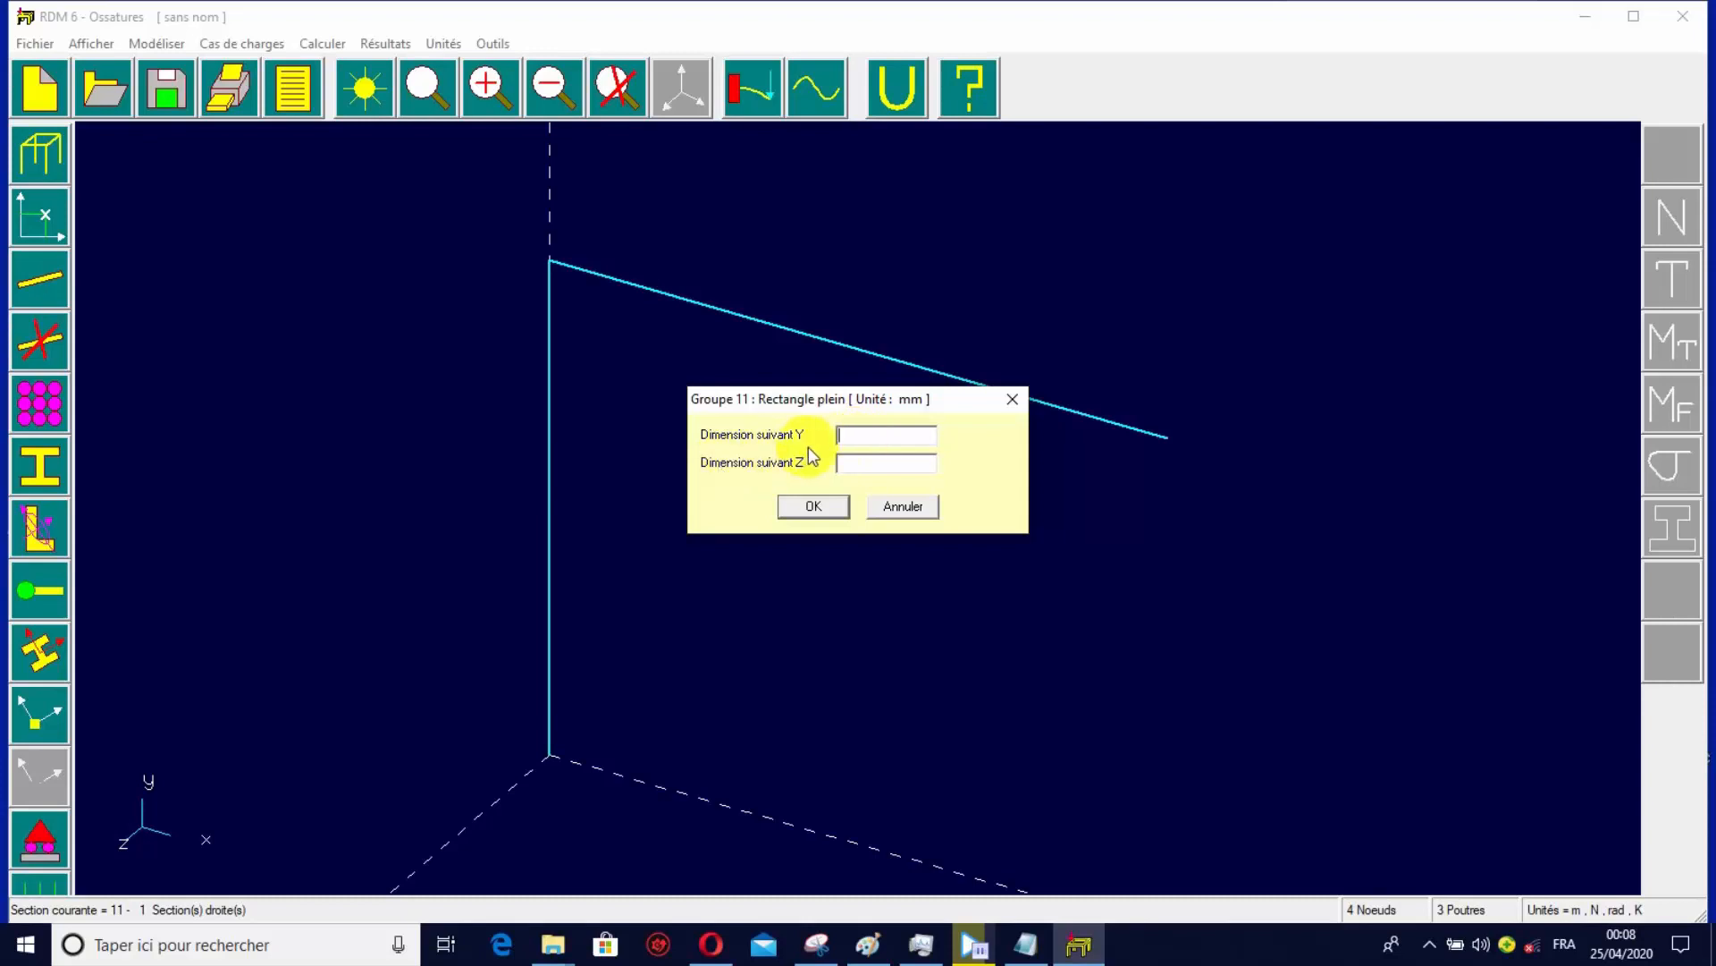
text(400)
click(867, 465)
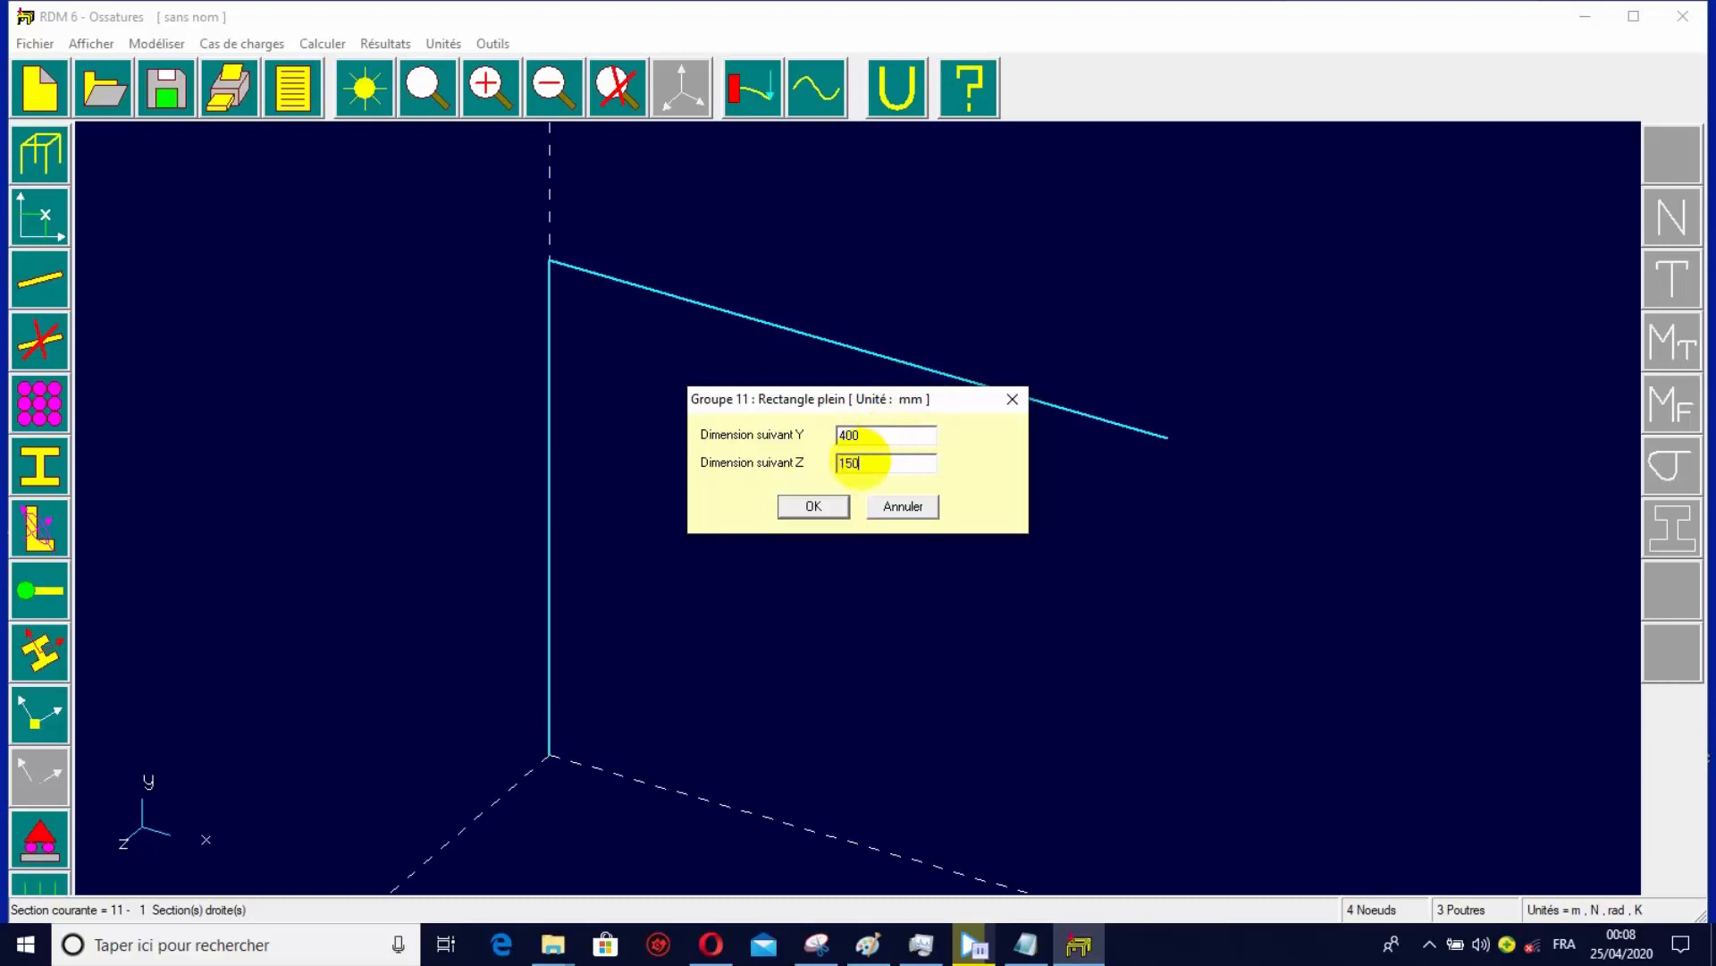
click(814, 506)
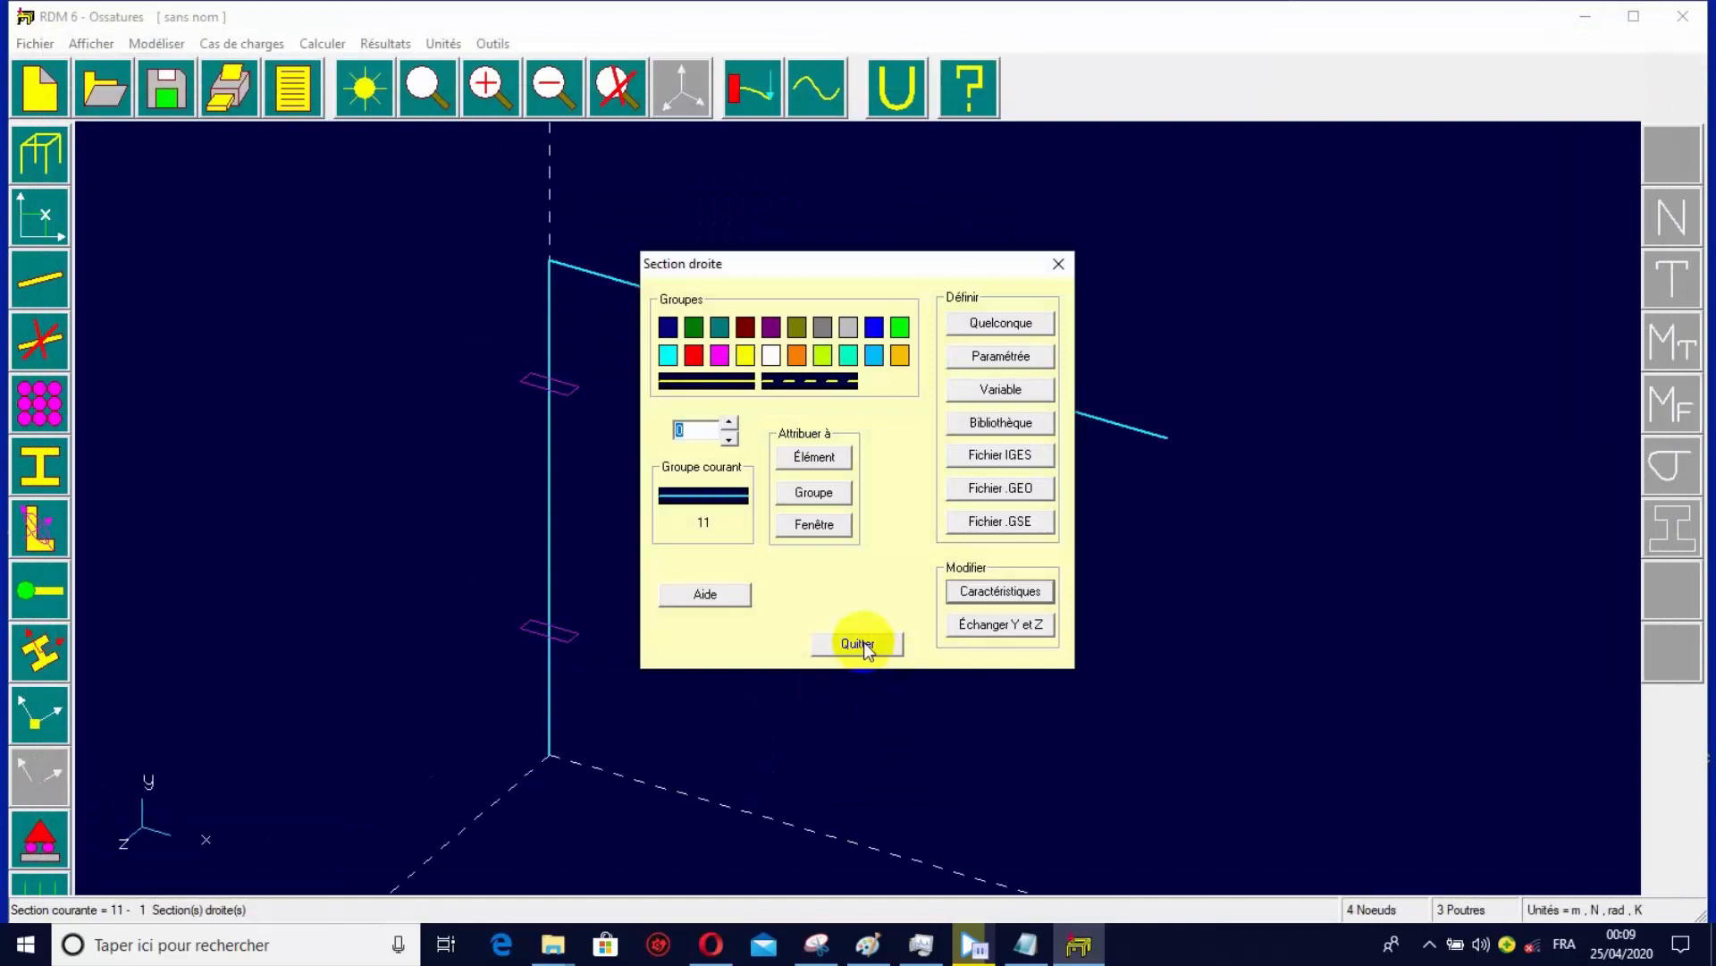
click(858, 644)
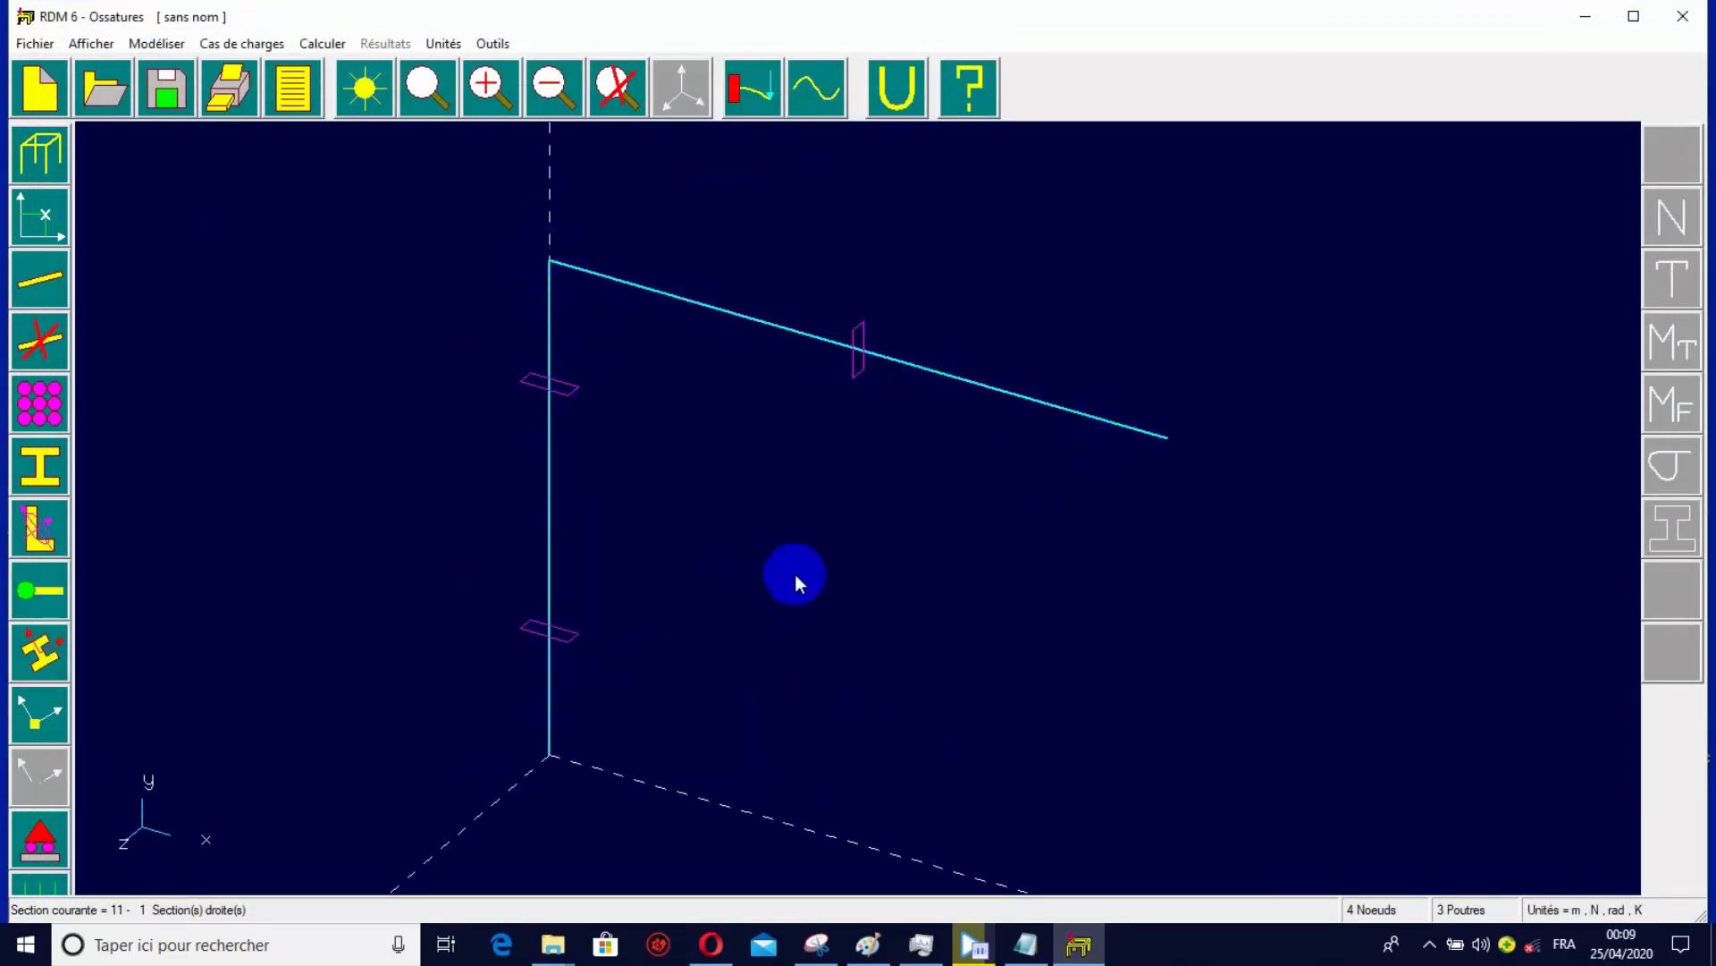
Apply a fixed support to node 1 at the base of the column.
click(40, 845)
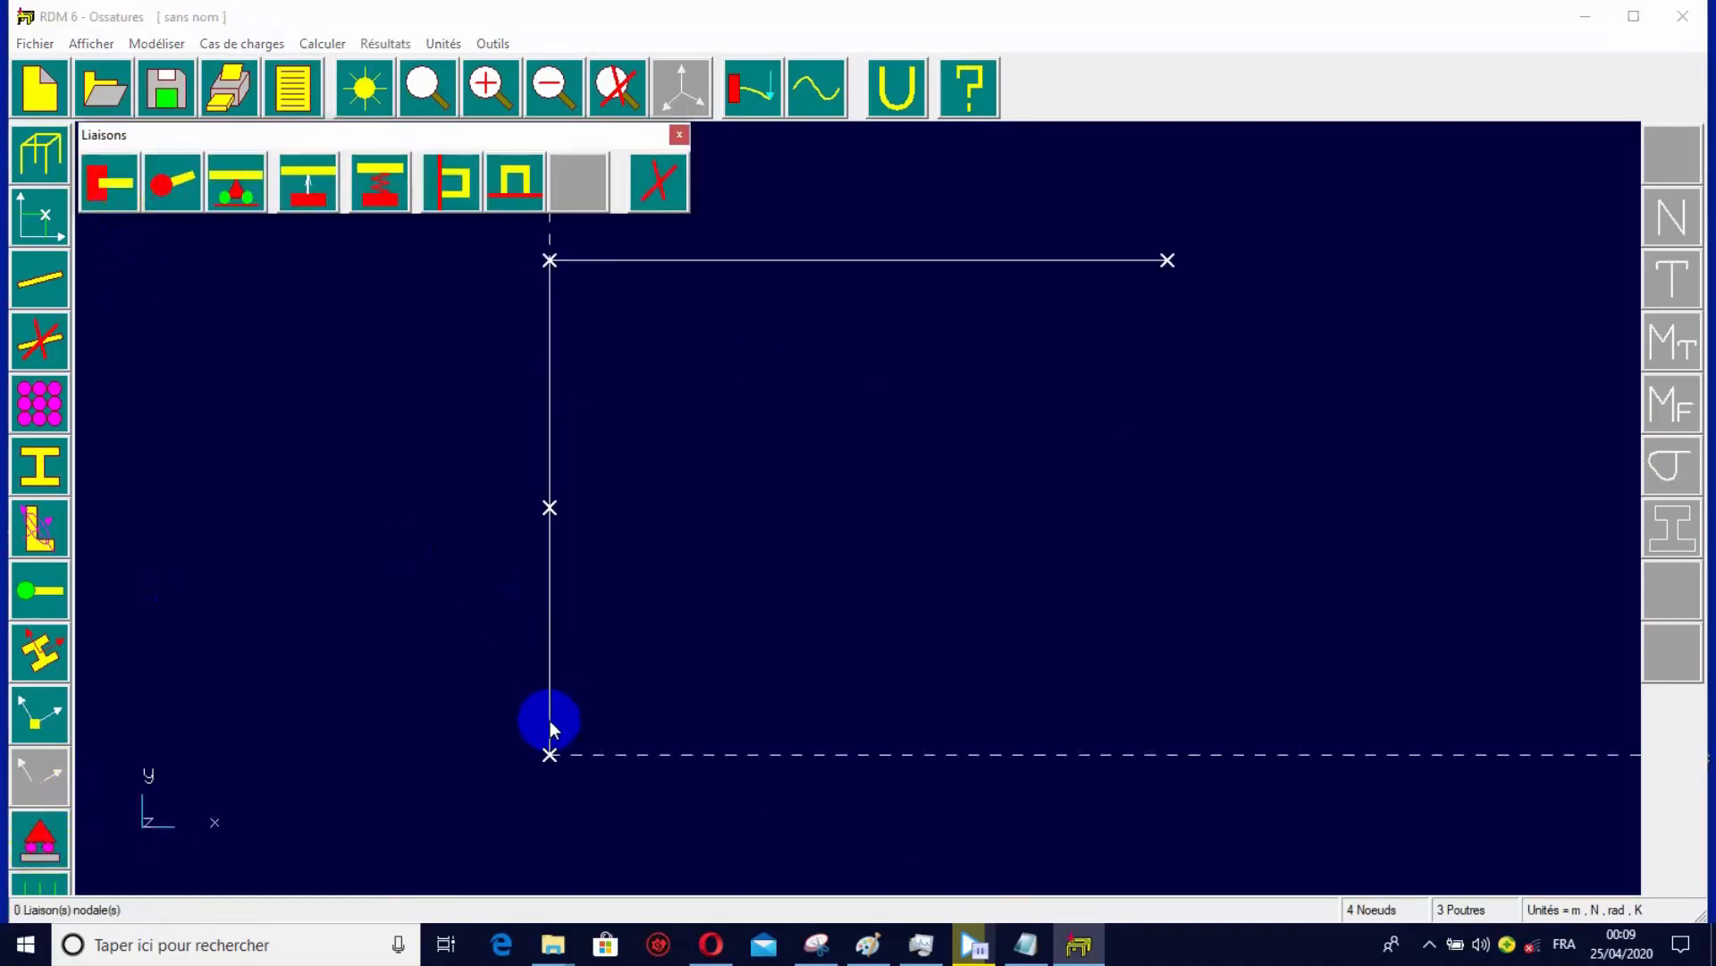
click(109, 183)
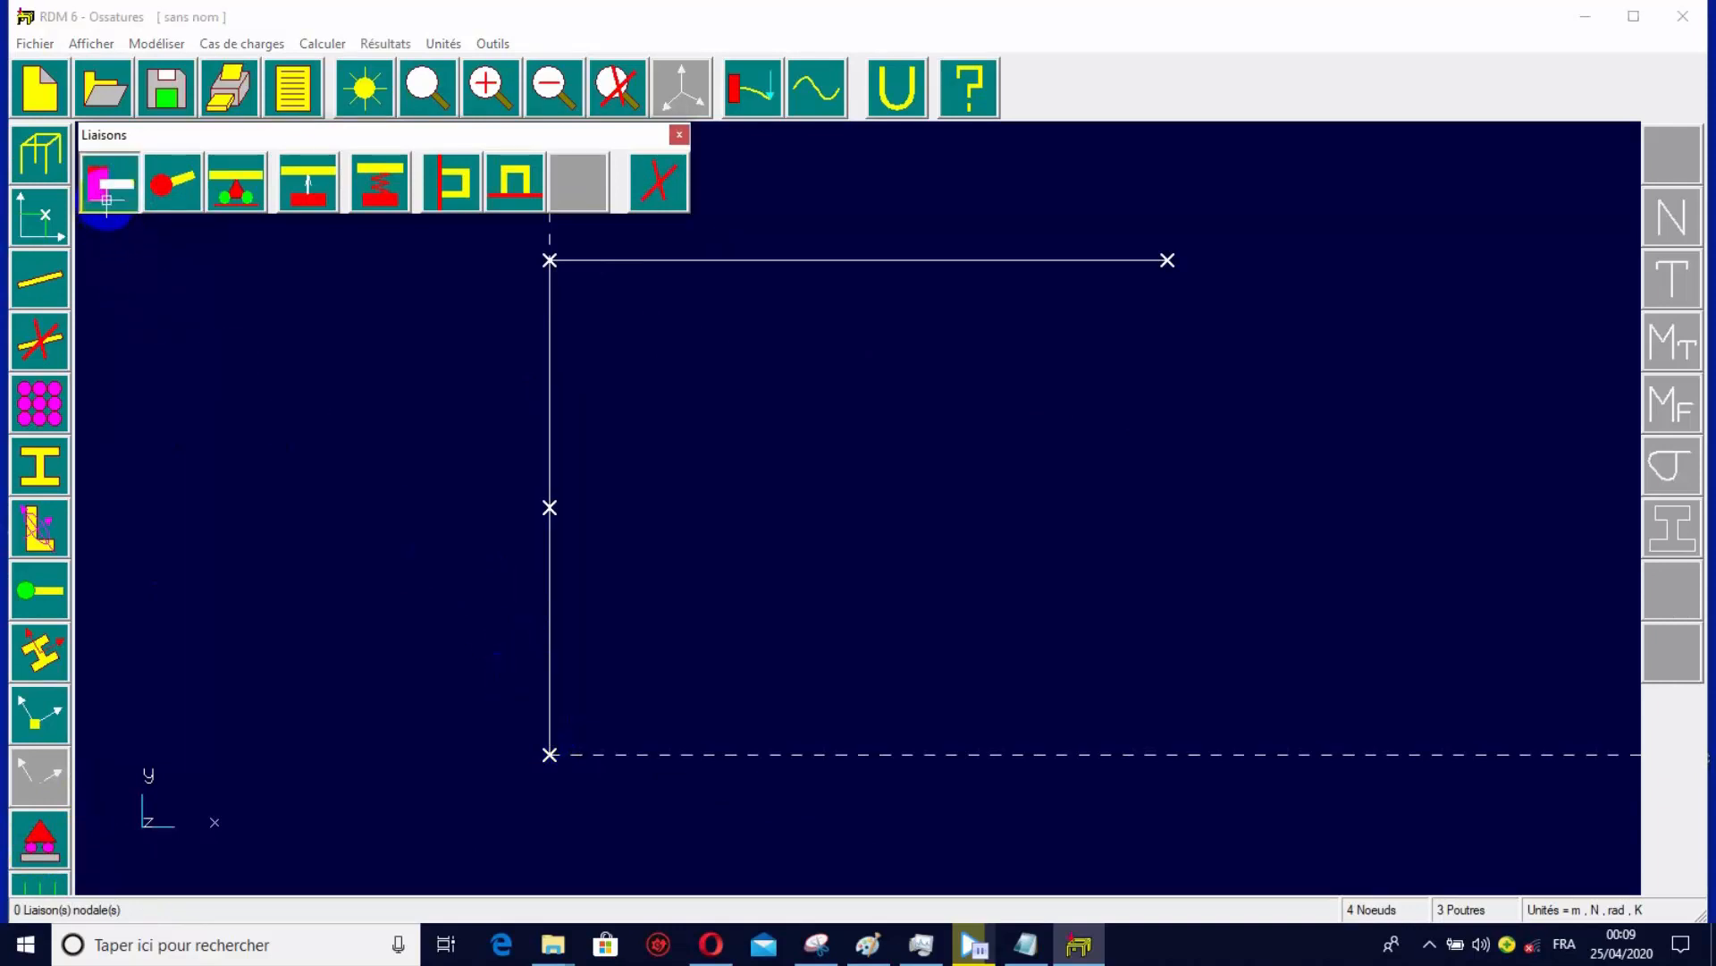
click(550, 755)
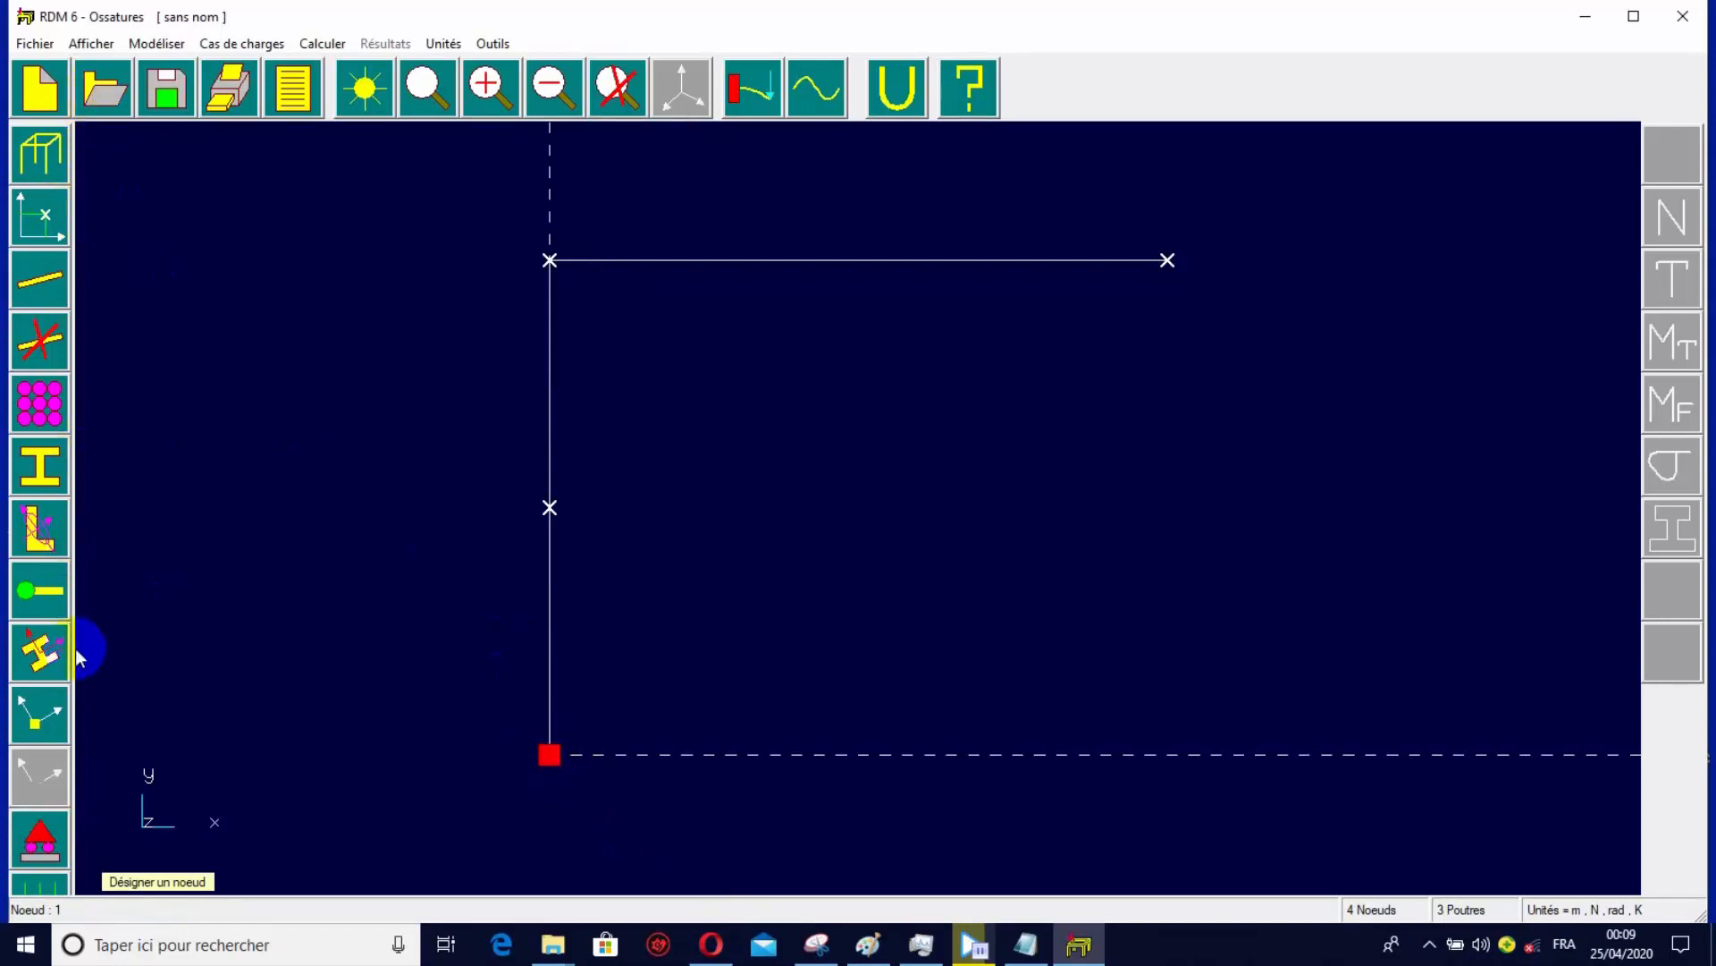
Check the roller support on the Paint sketch and, in RDM 6, block the vertical translation (Dy = 0) at node 4.
click(40, 836)
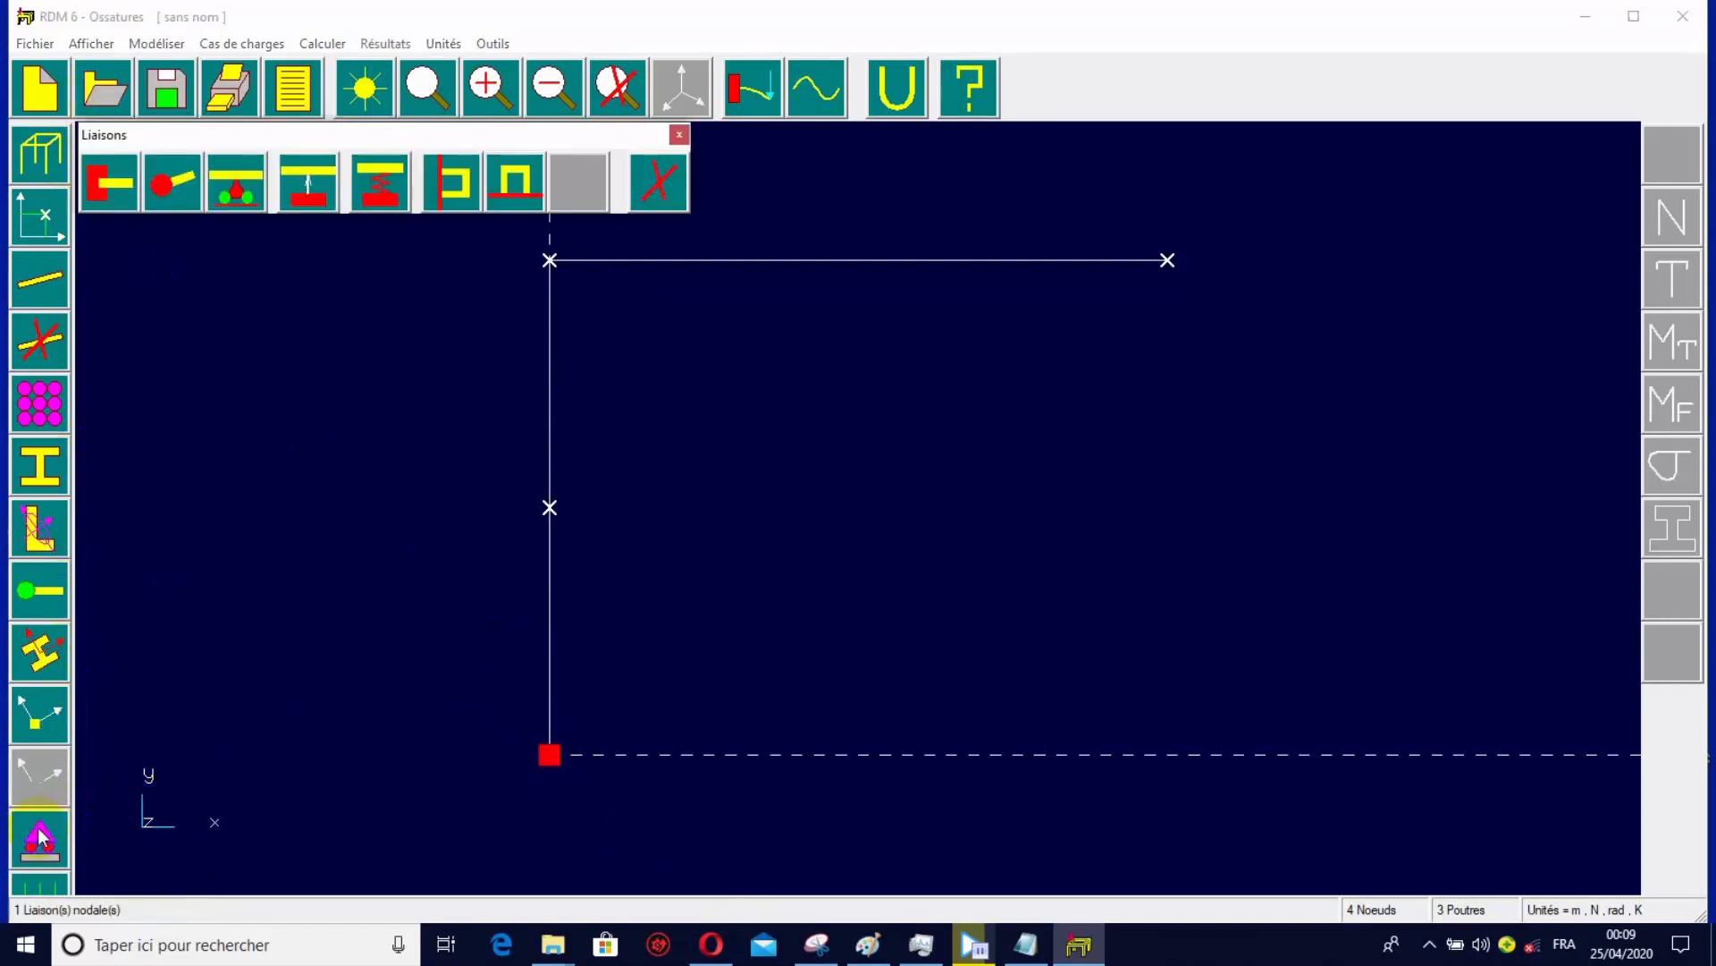
click(230, 174)
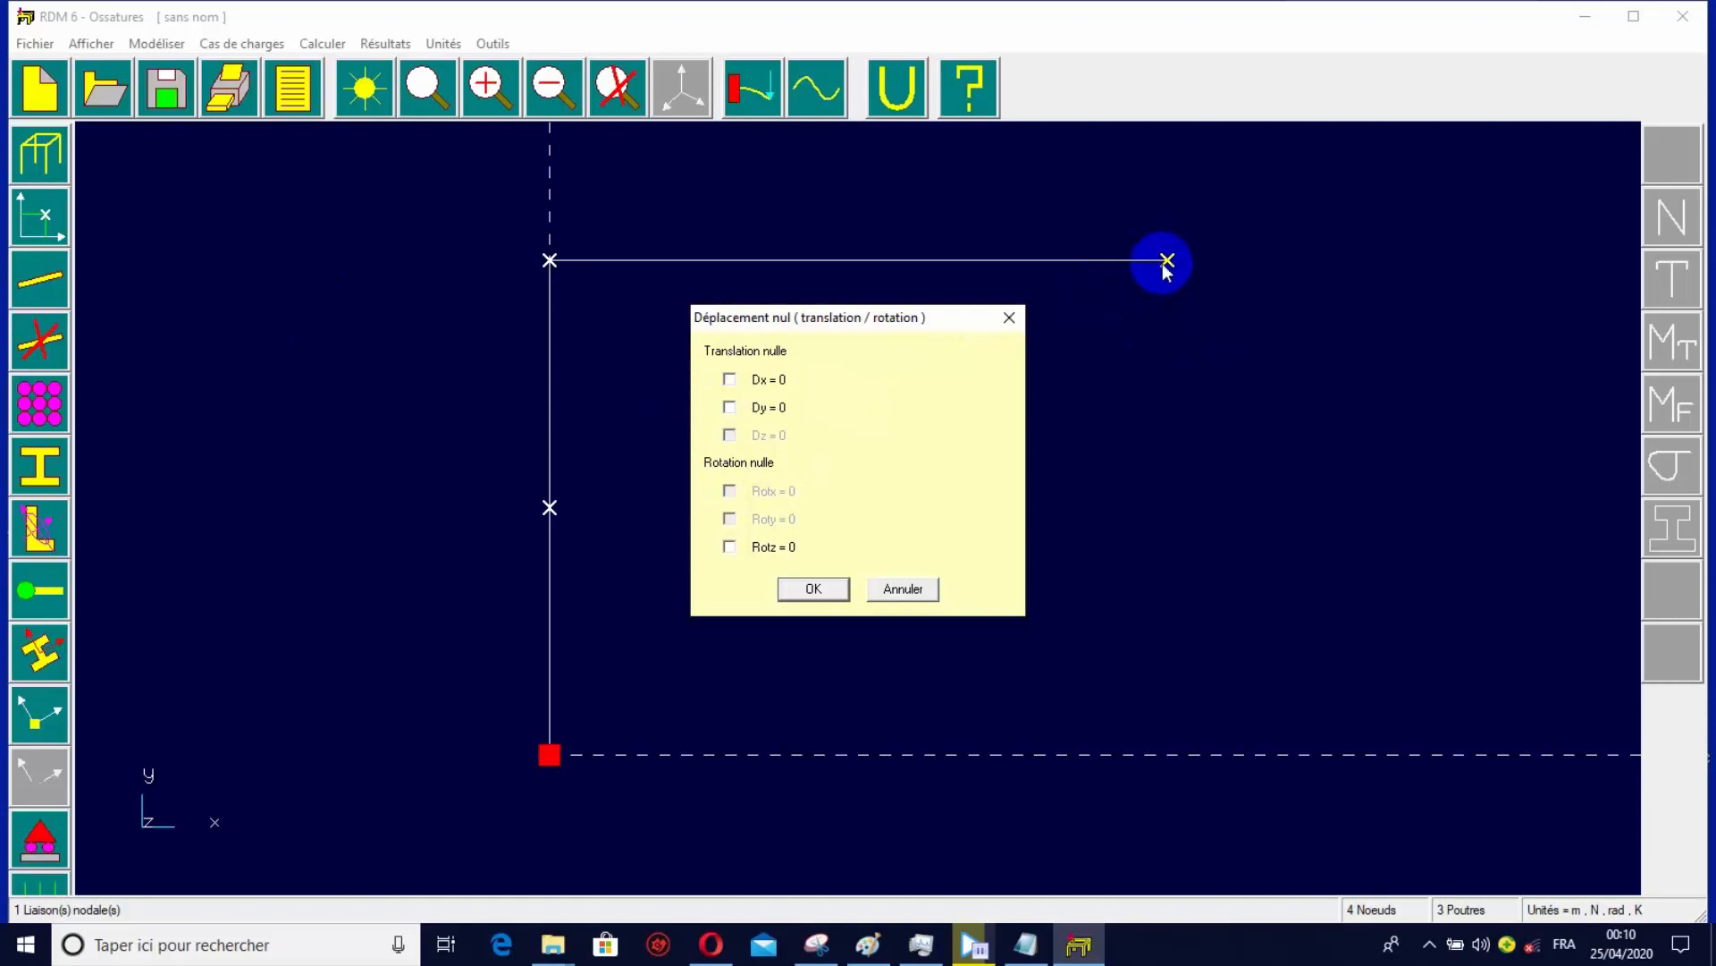
click(866, 940)
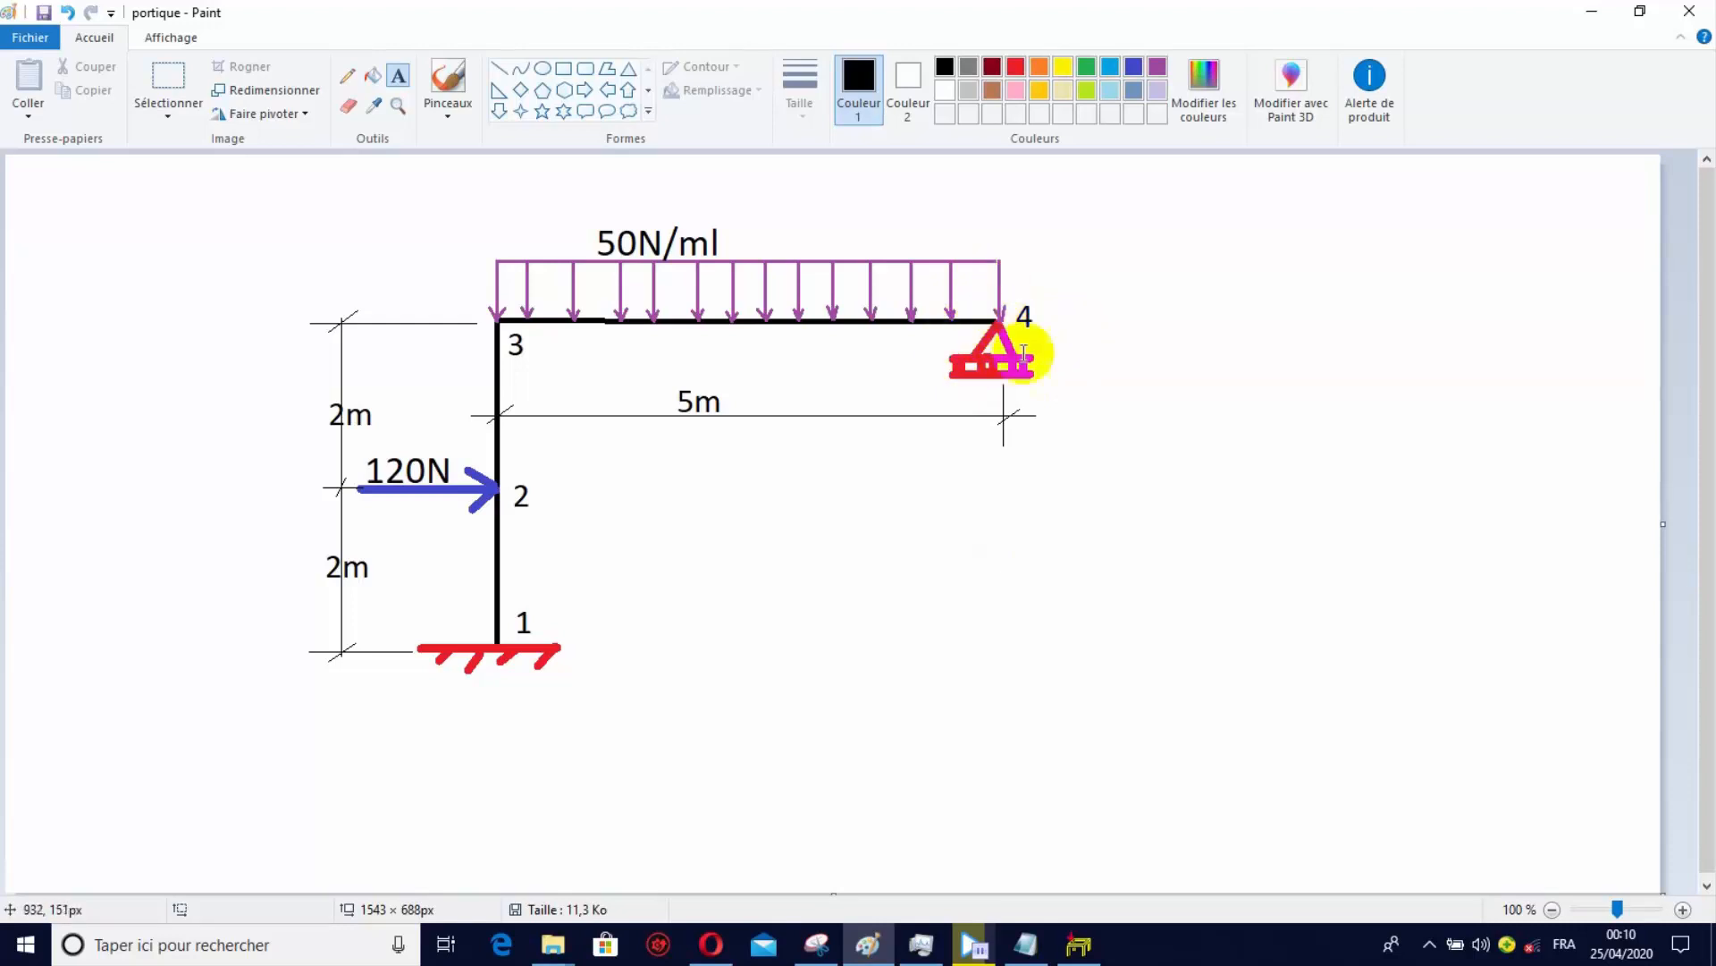
click(1077, 943)
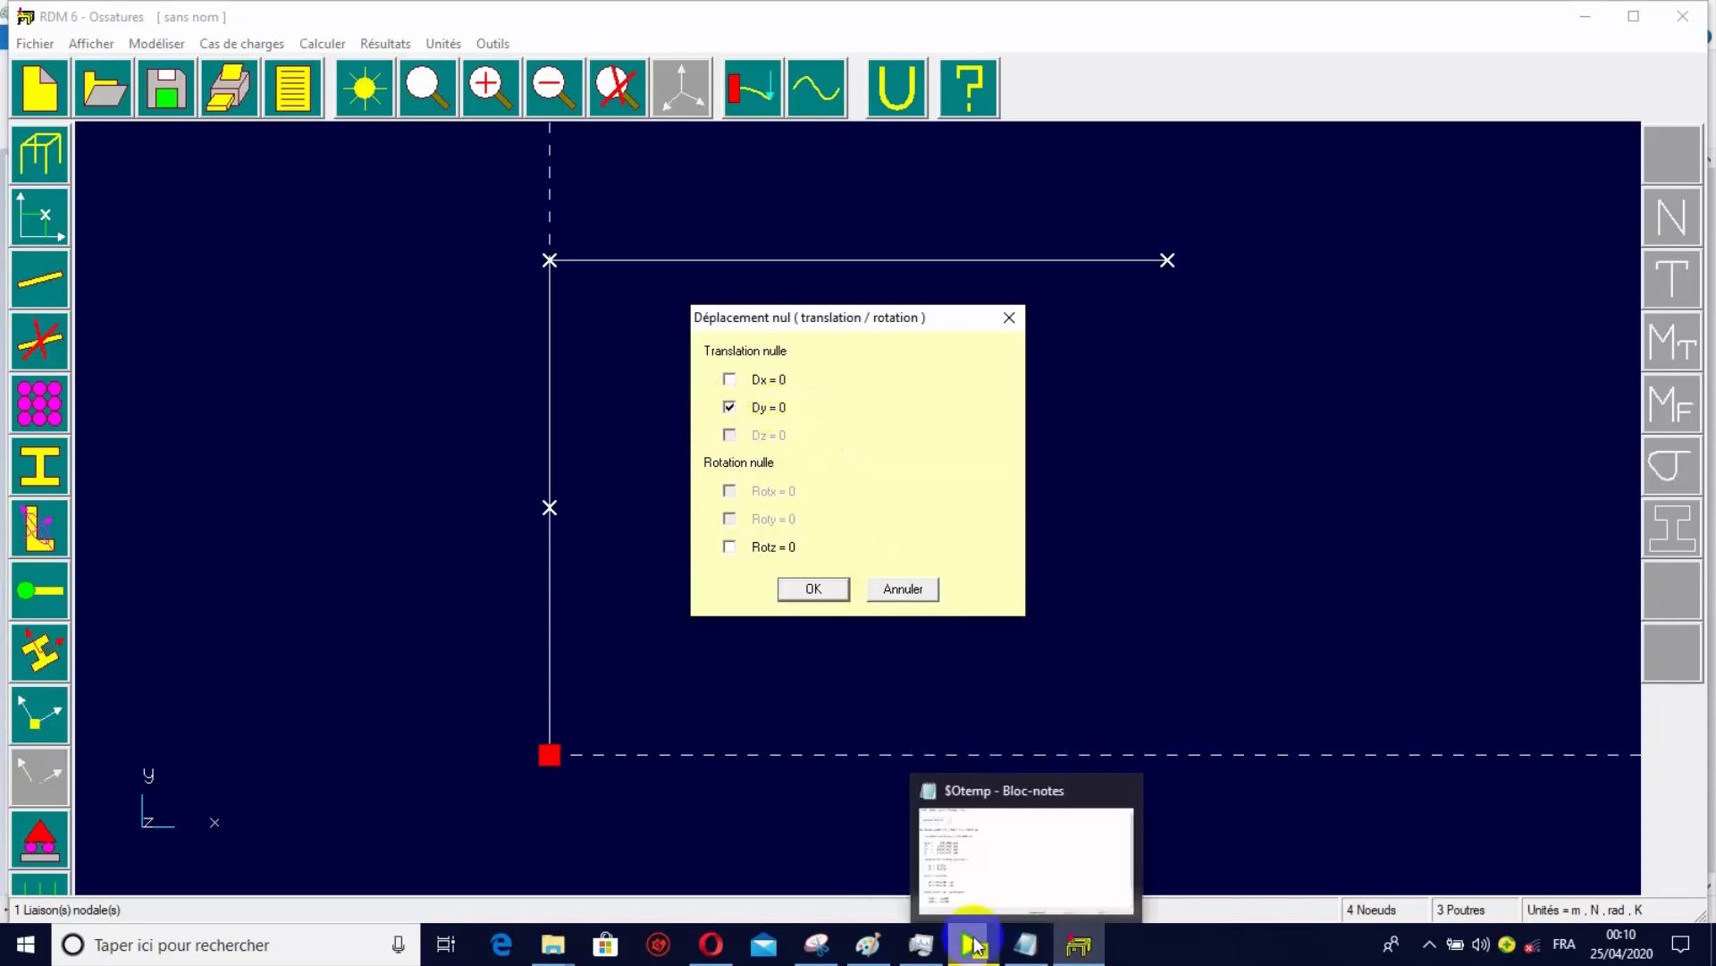
mouse_move(905, 956)
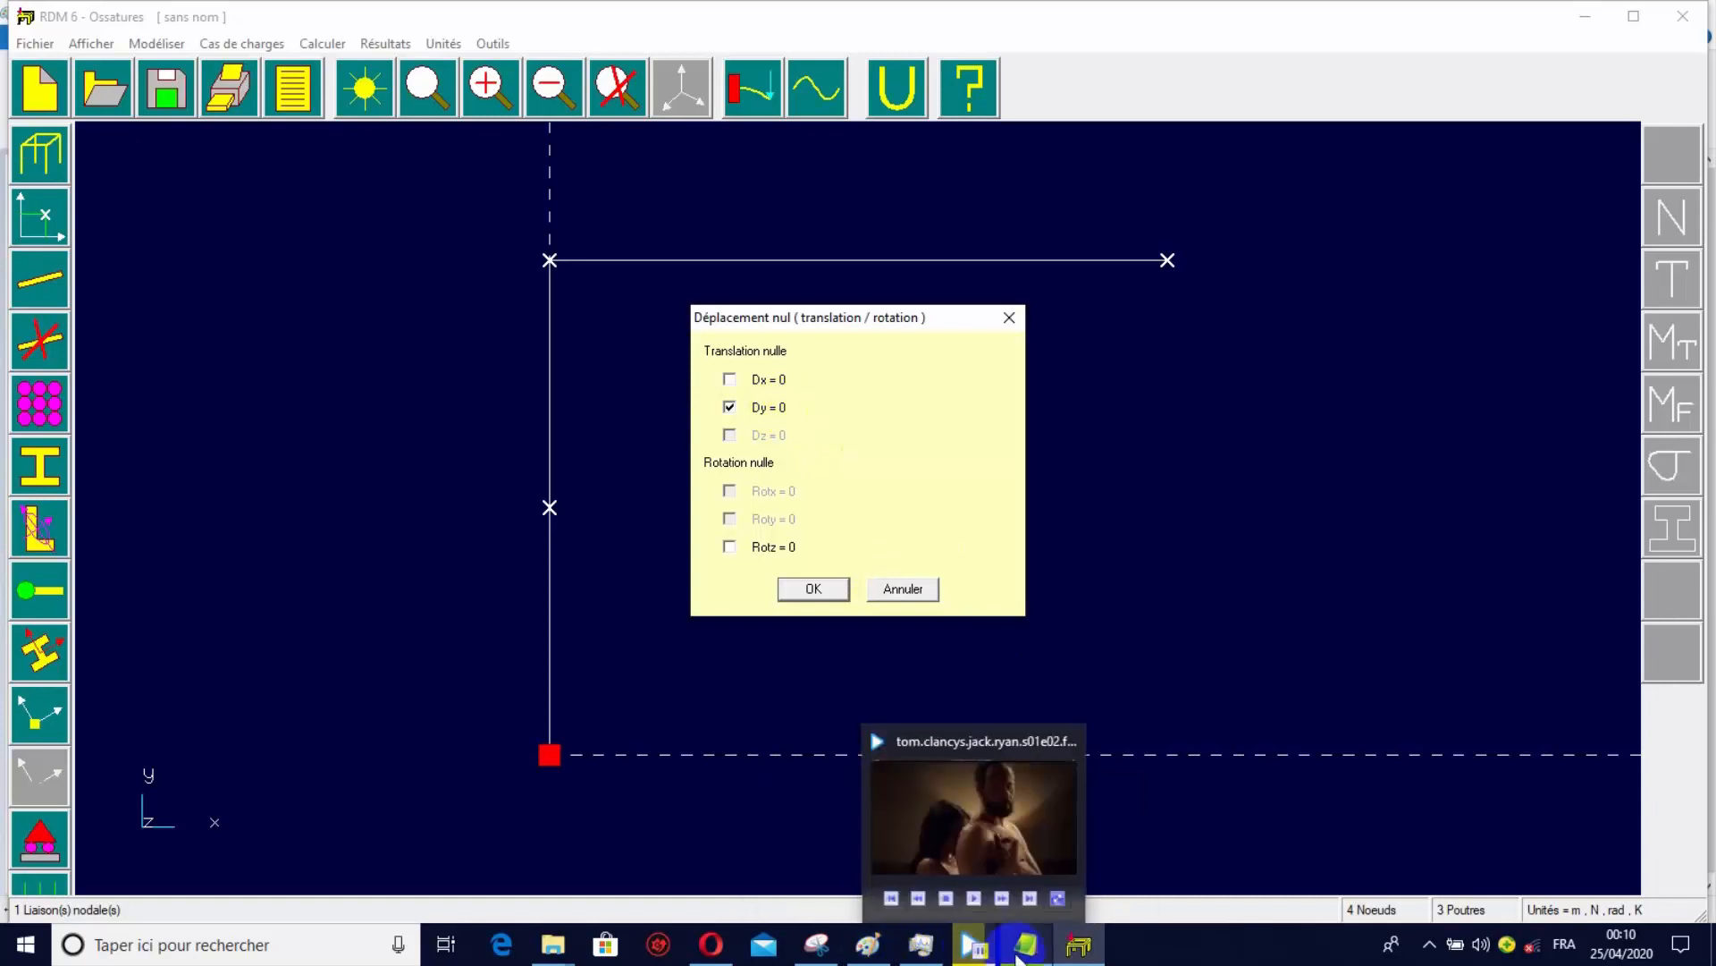
click(868, 945)
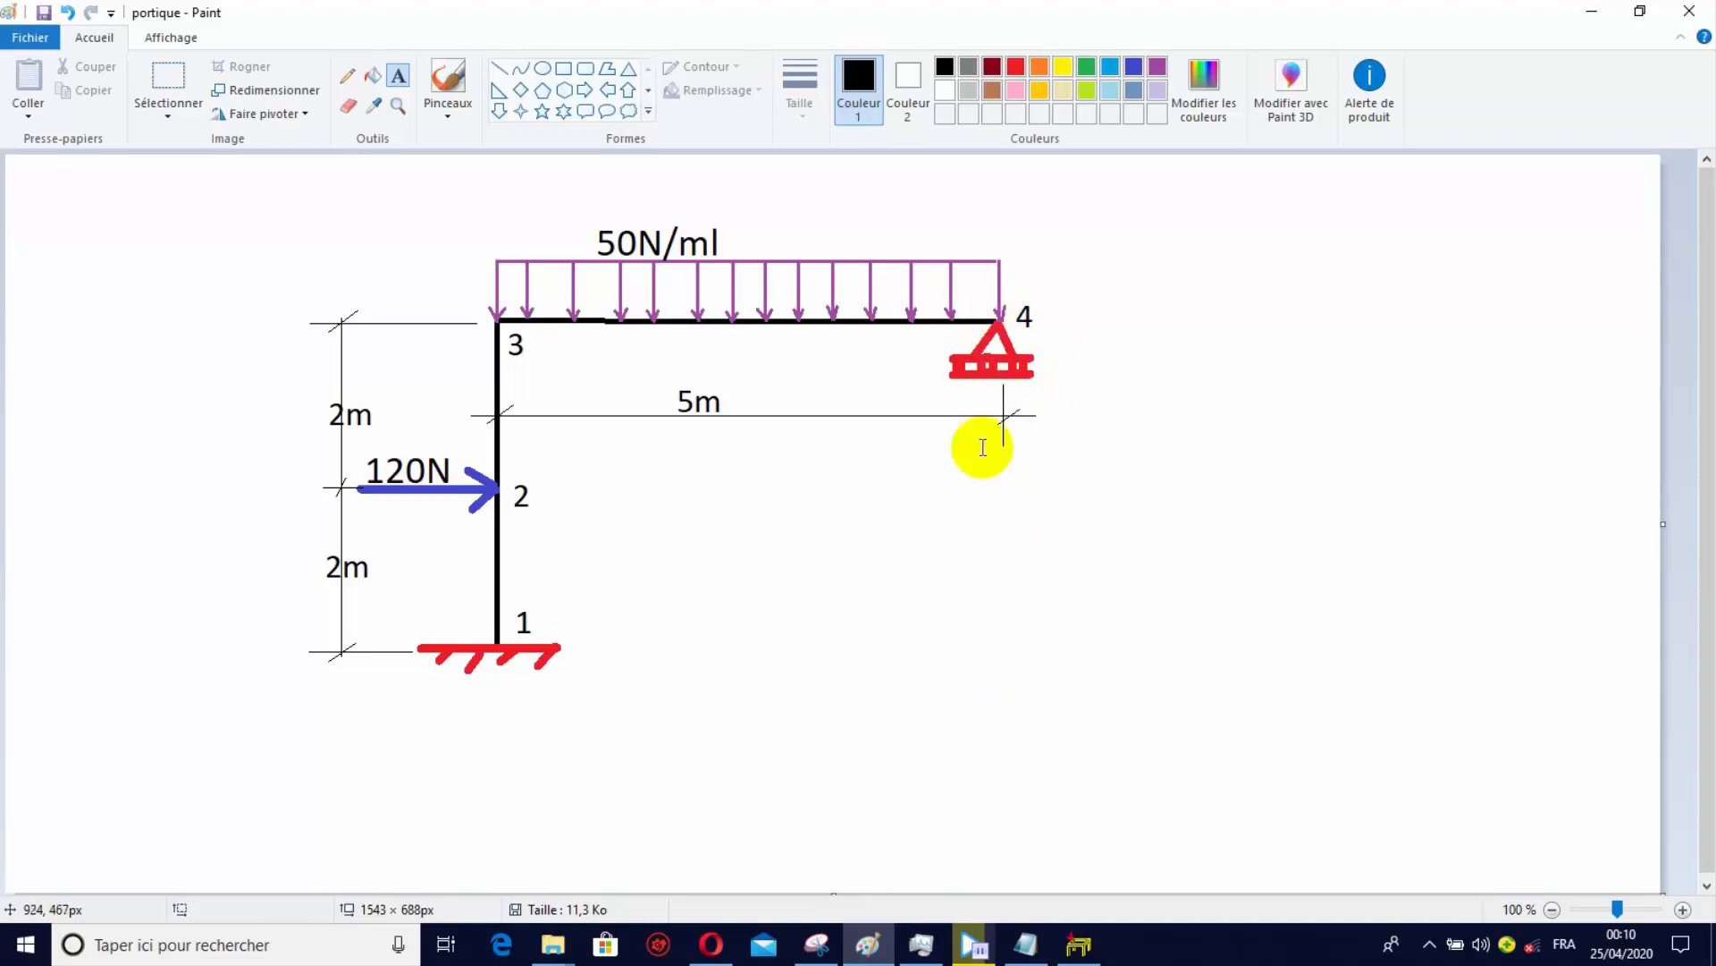
click(1079, 945)
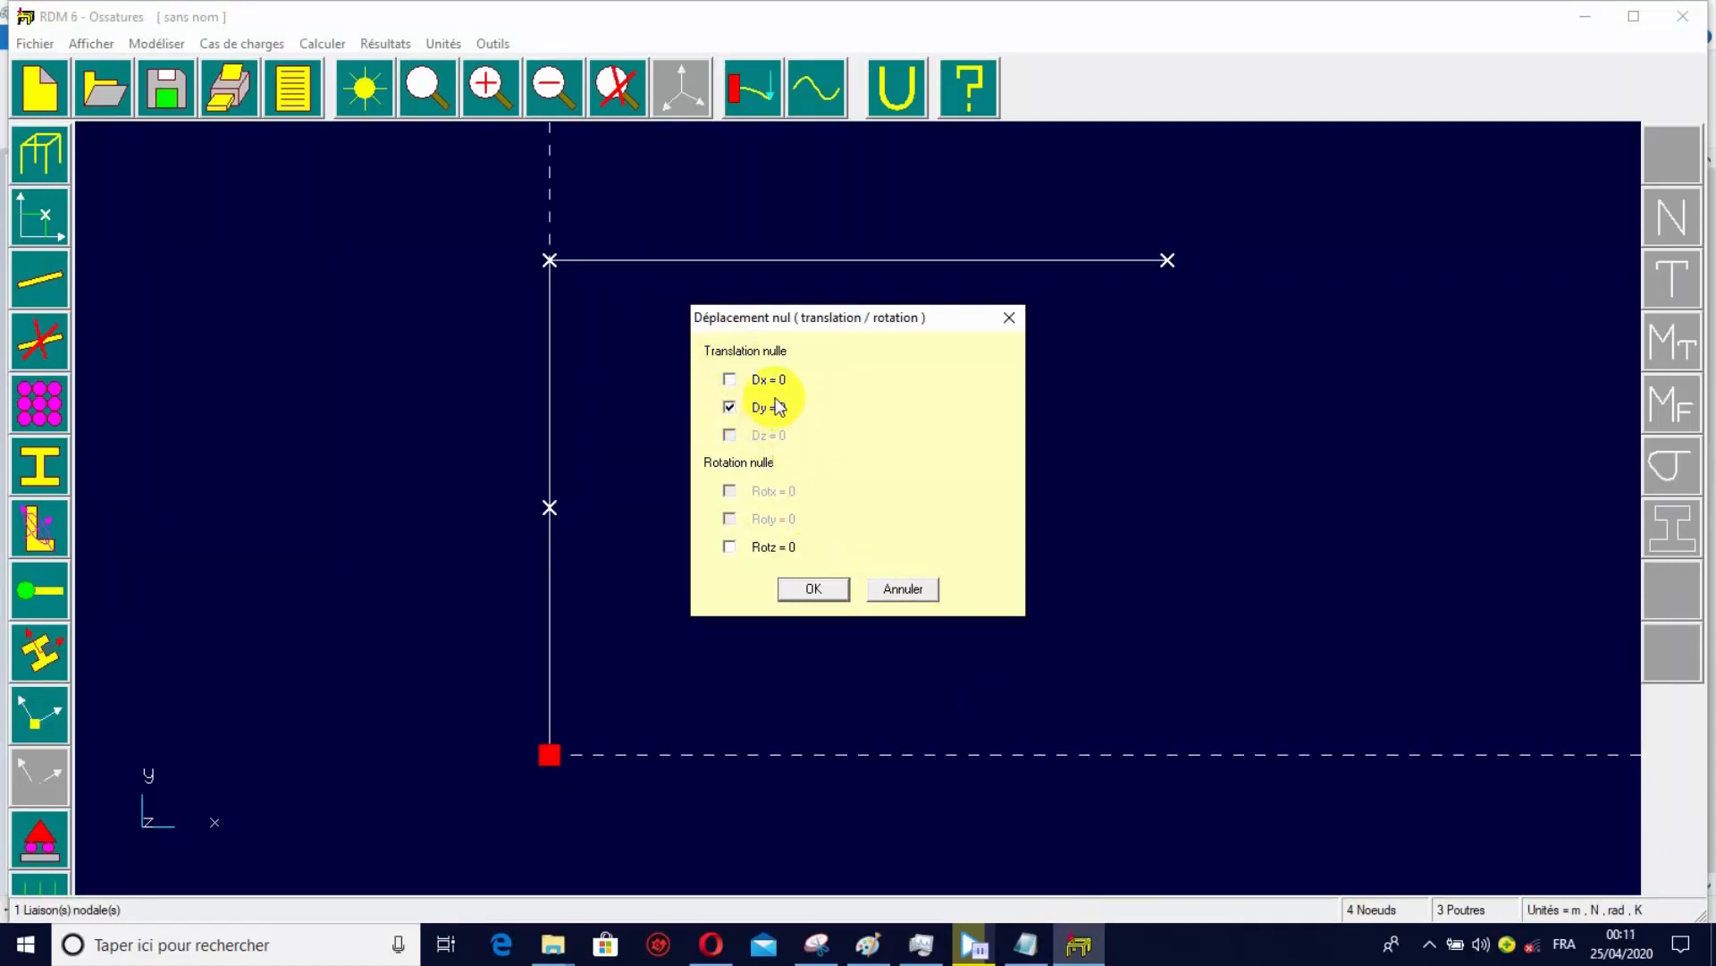
click(831, 594)
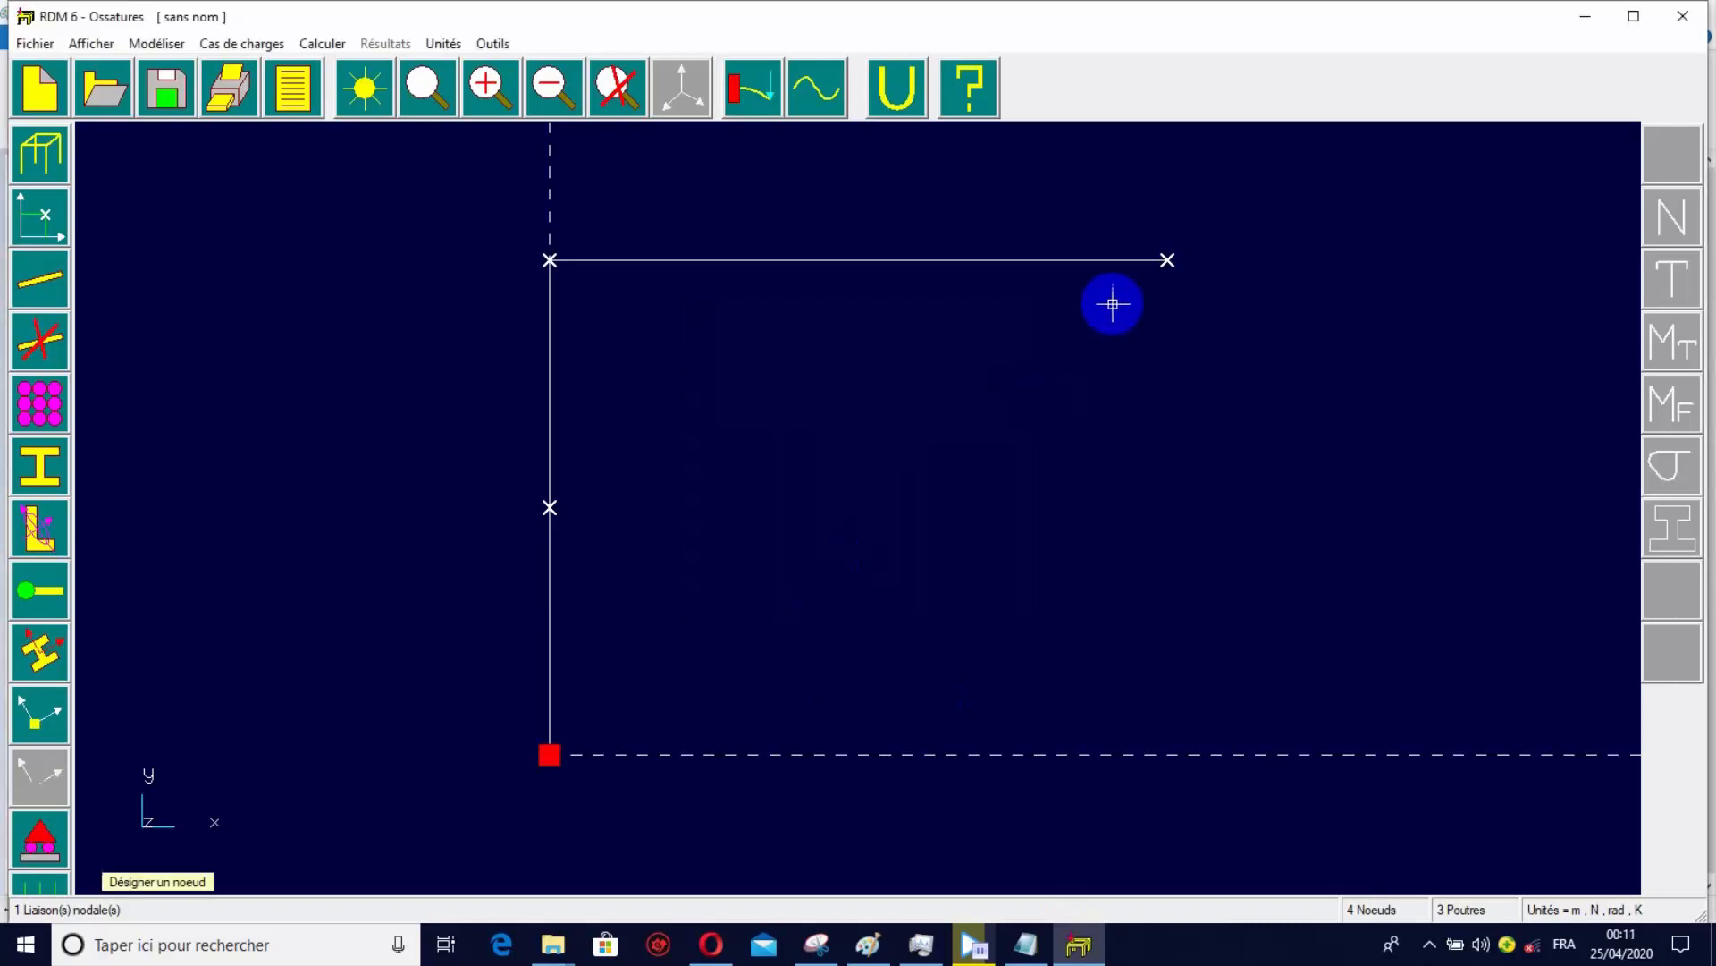
click(1169, 261)
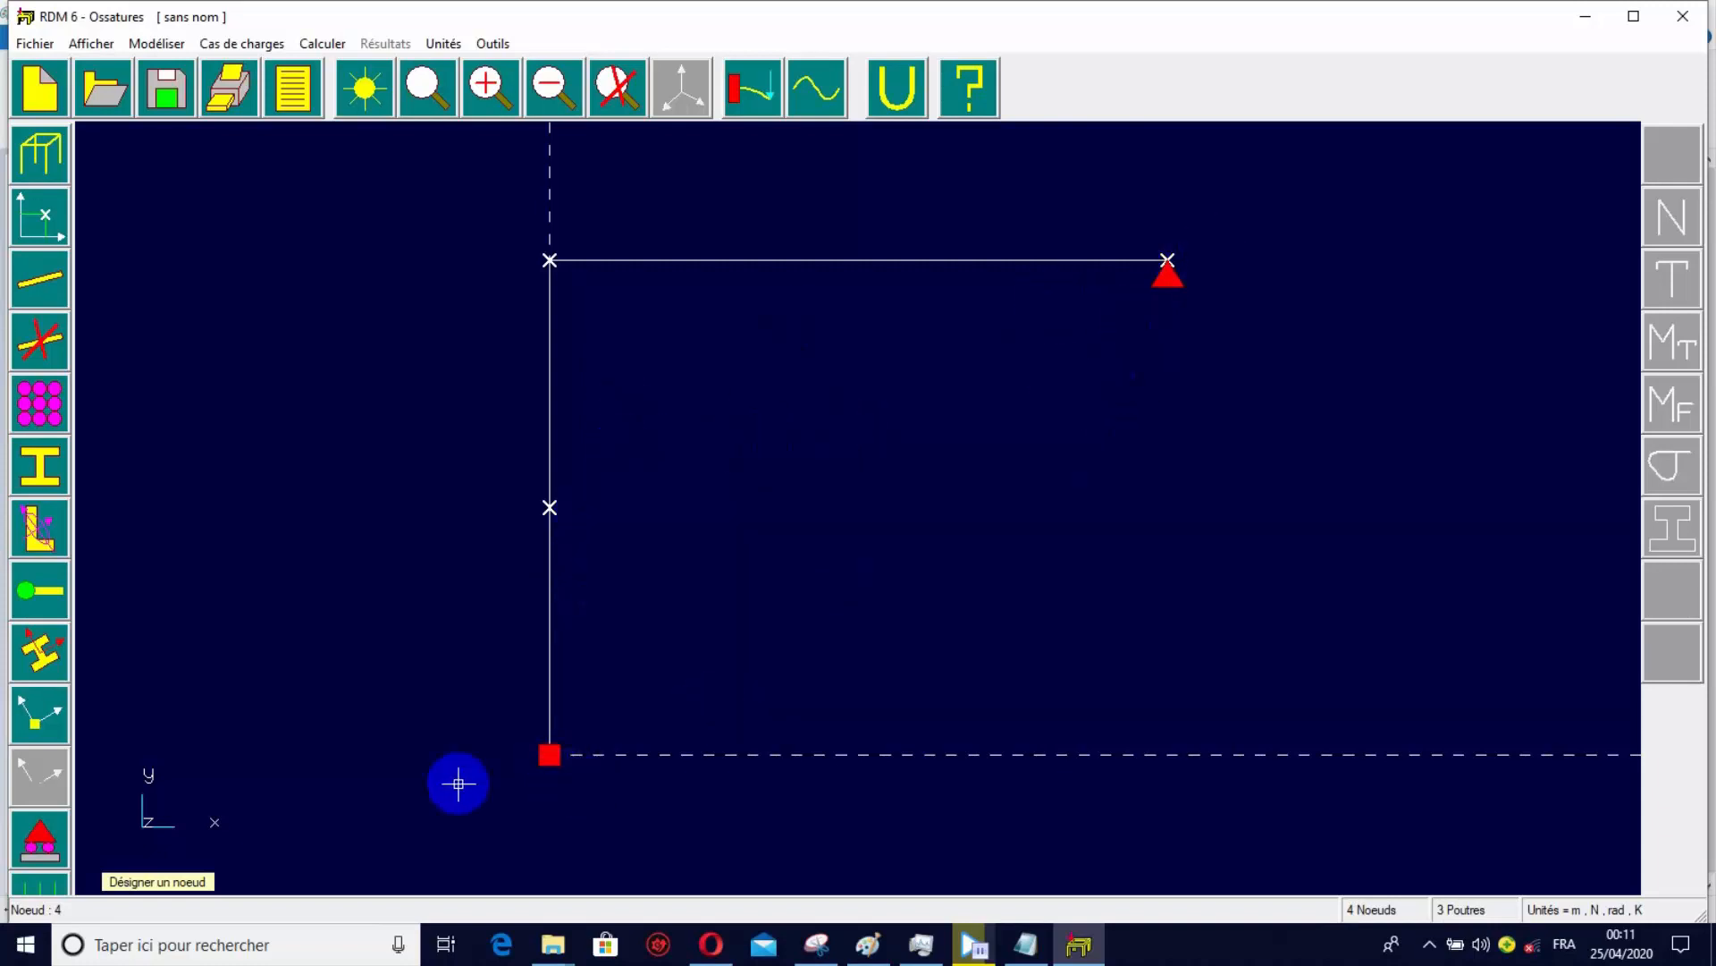
click(51, 885)
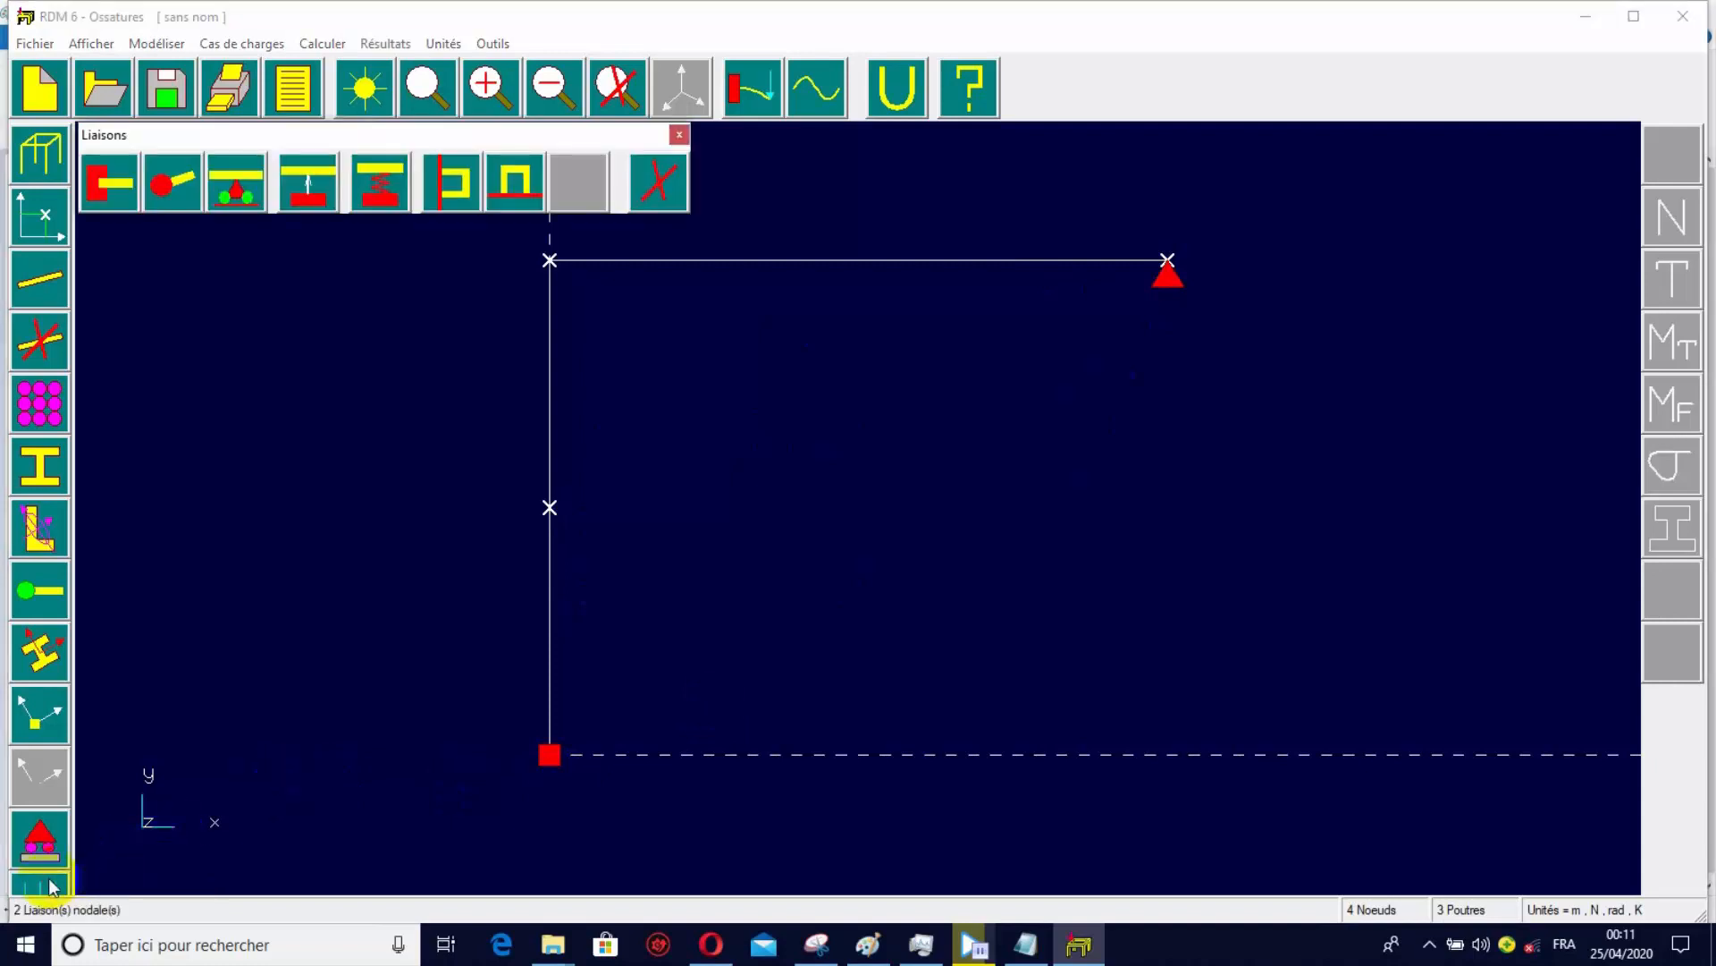
Check the point load on the Paint sketch and, in RDM 6, apply a nodal force of Fx = 120 N, Fy = 0 at node 2.
click(51, 885)
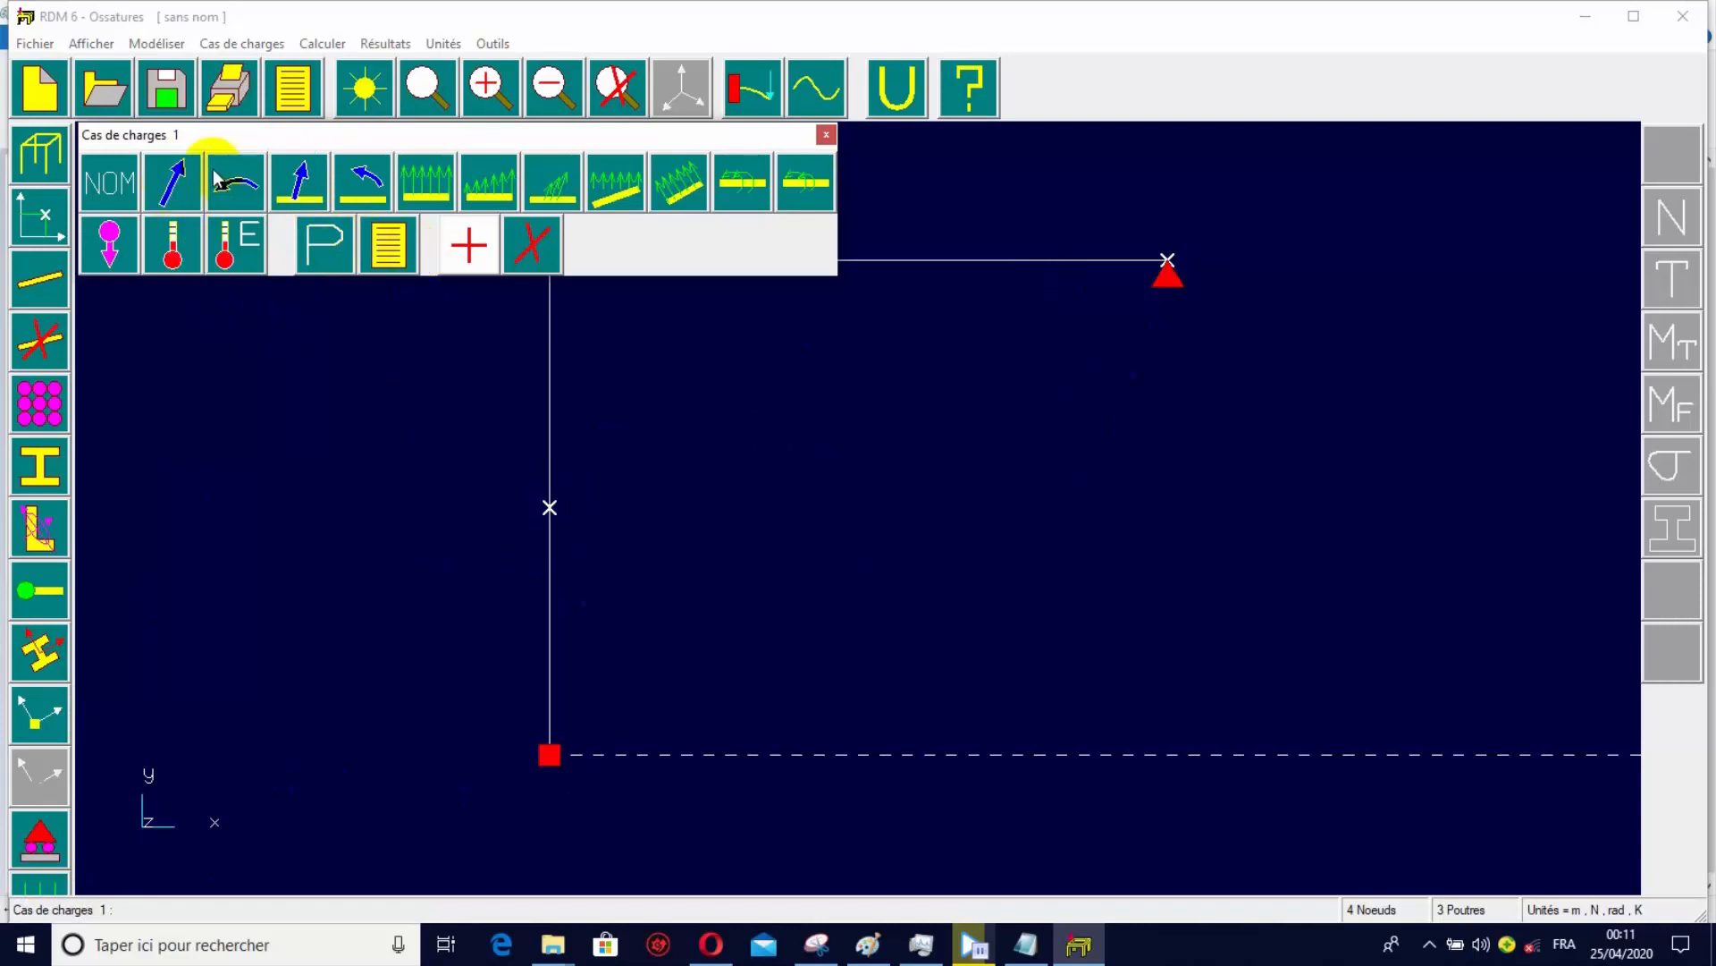
click(170, 185)
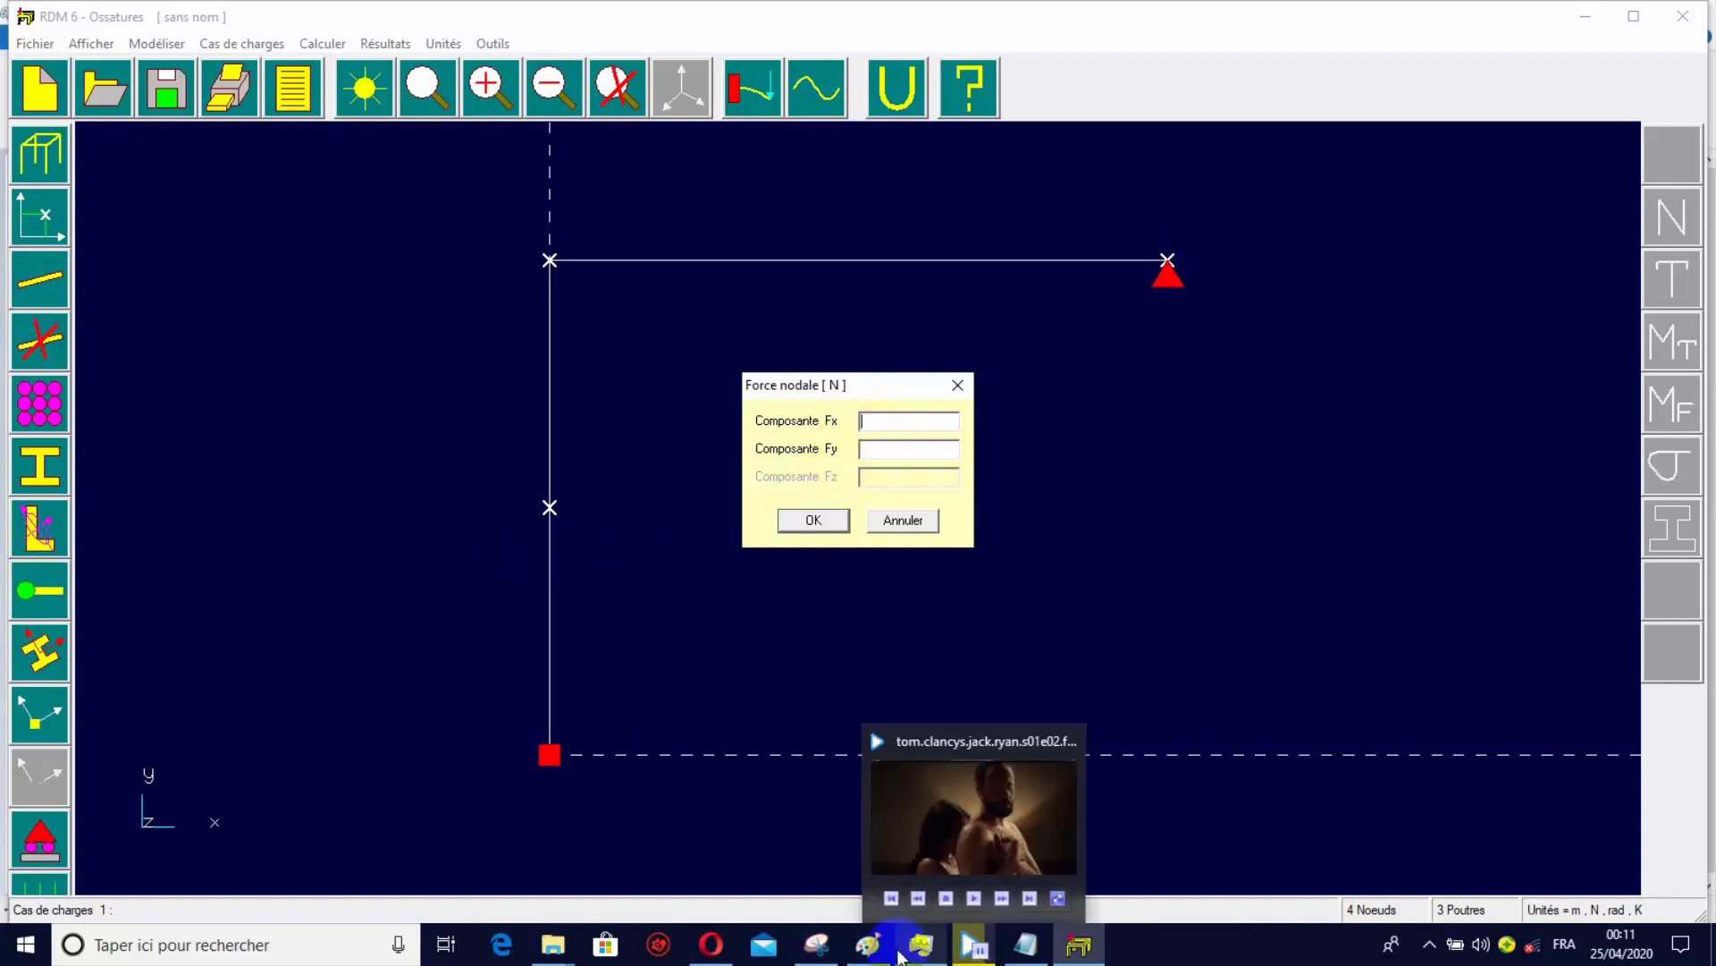
click(867, 945)
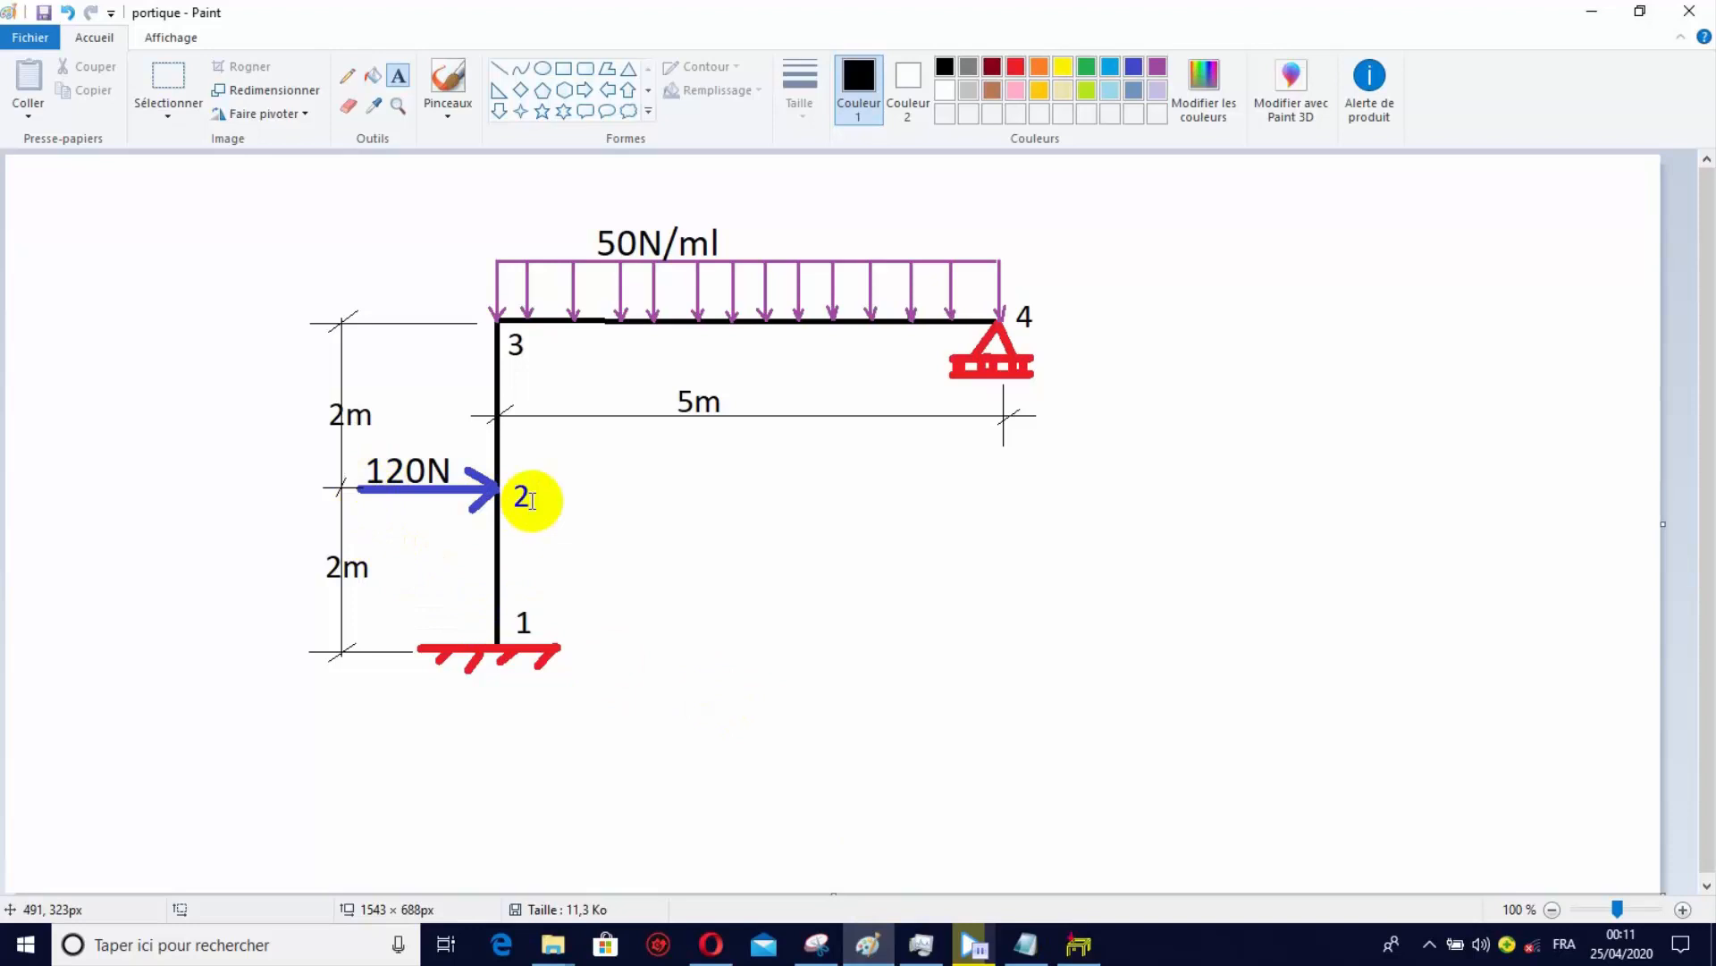
click(1084, 940)
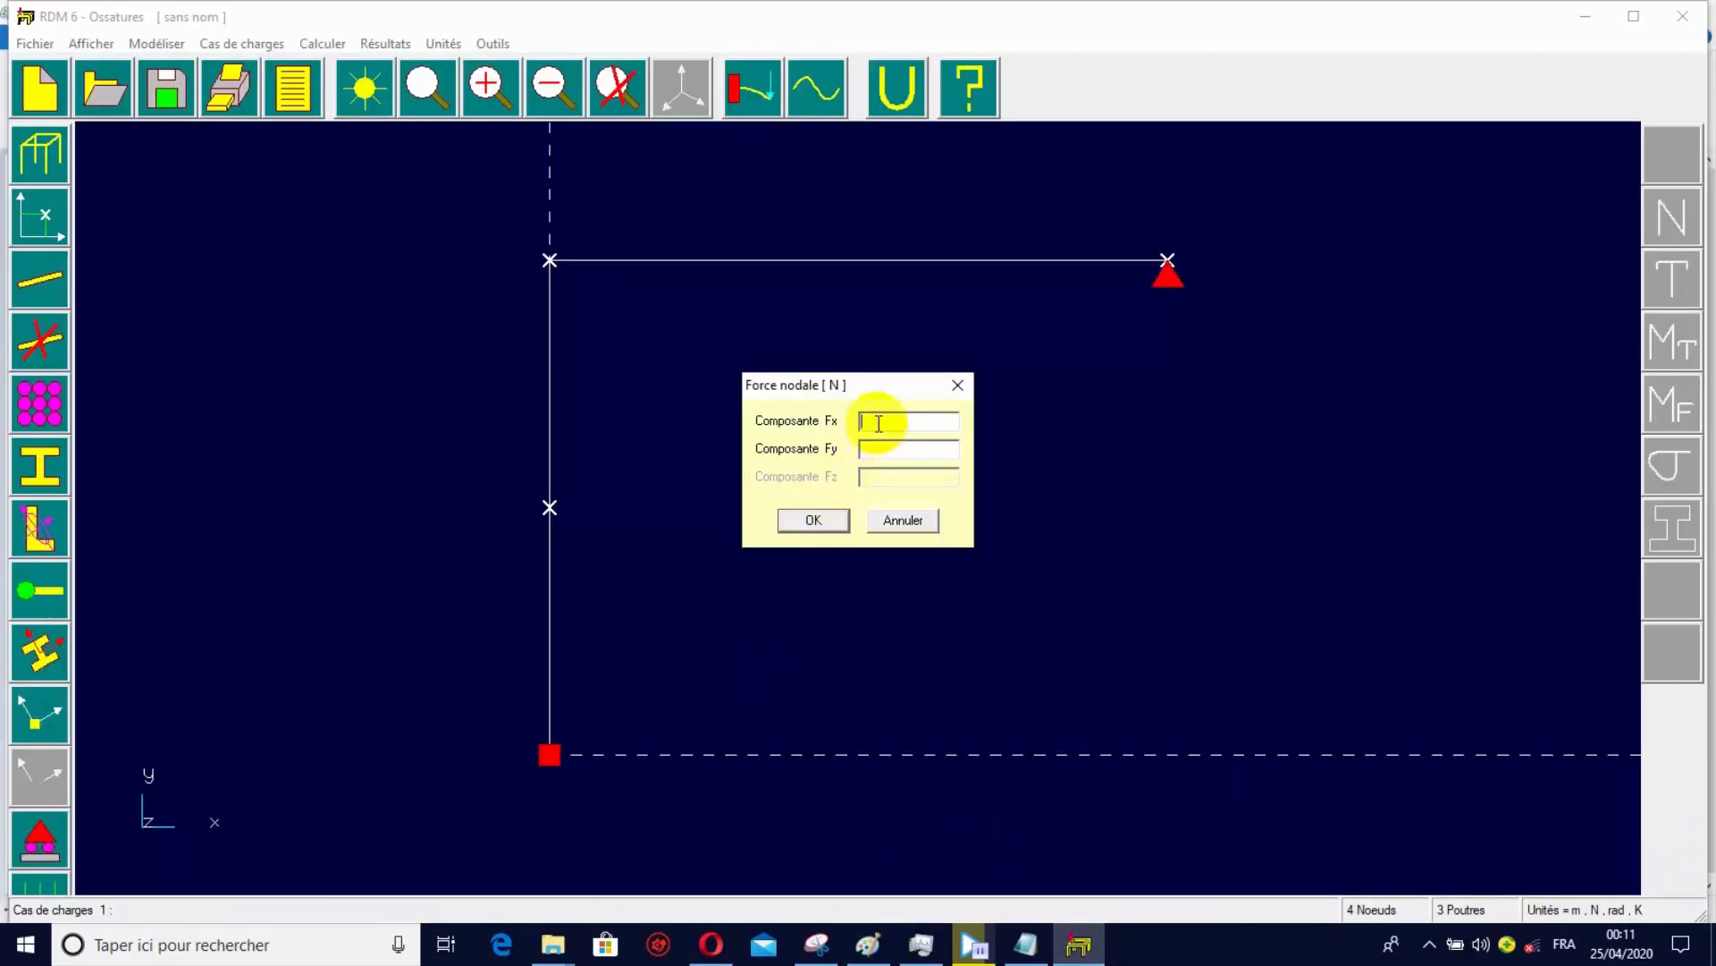
text(120)
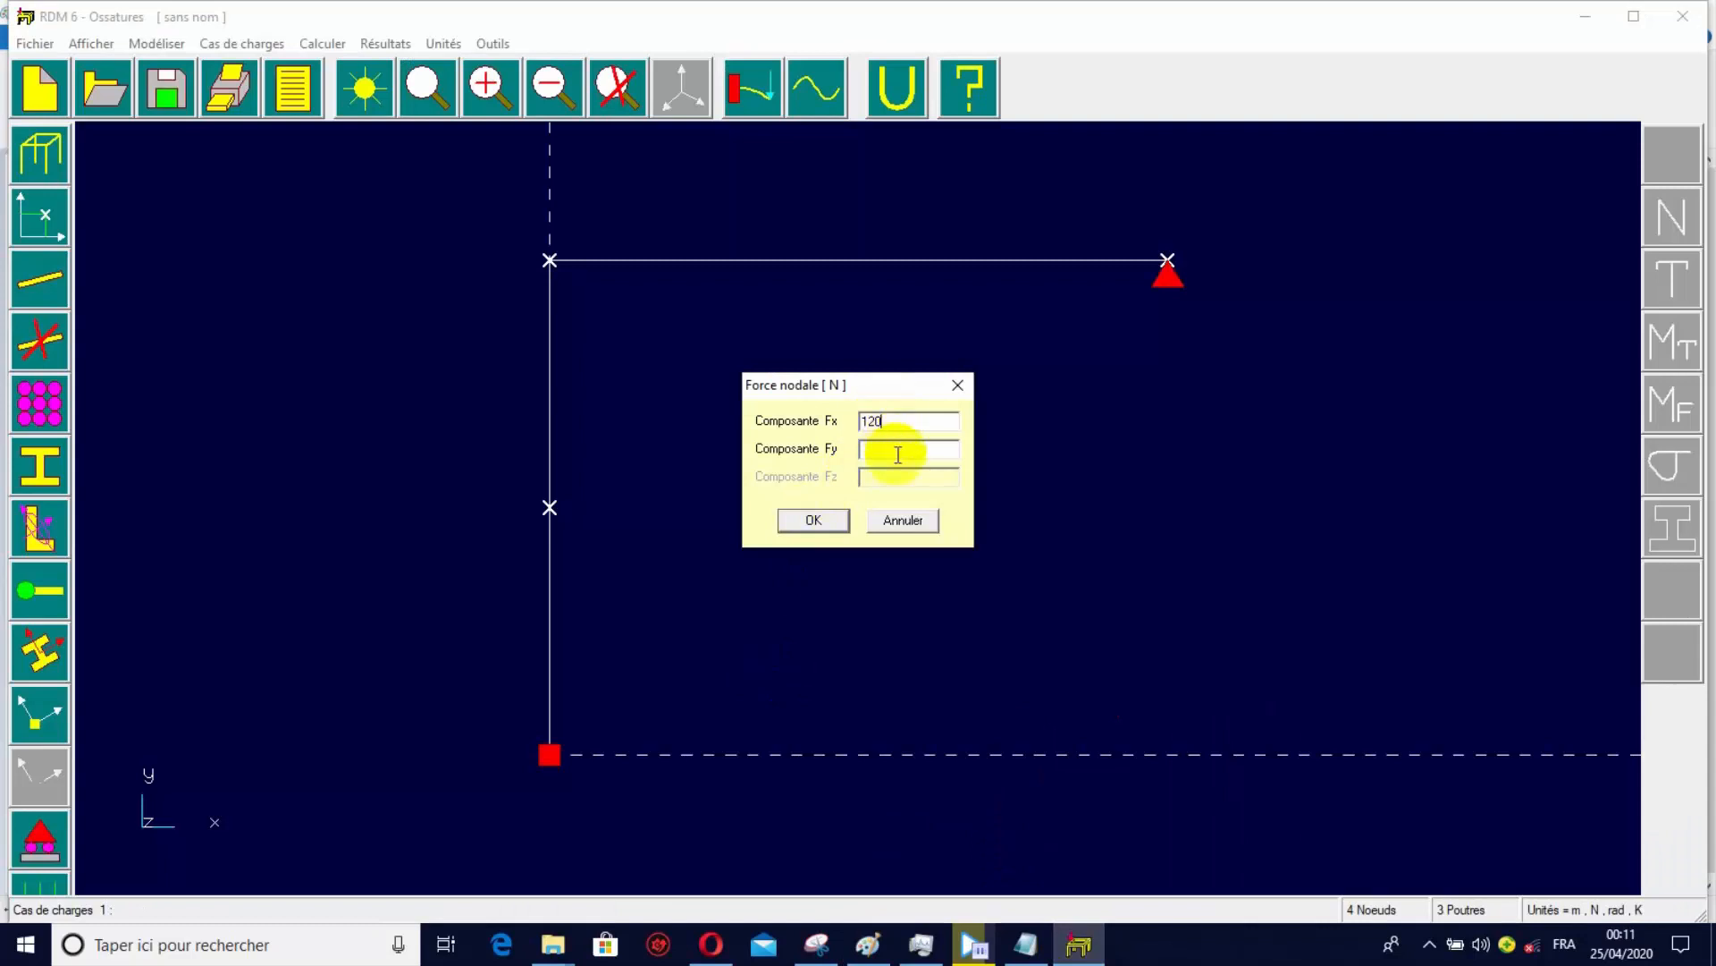
click(862, 450)
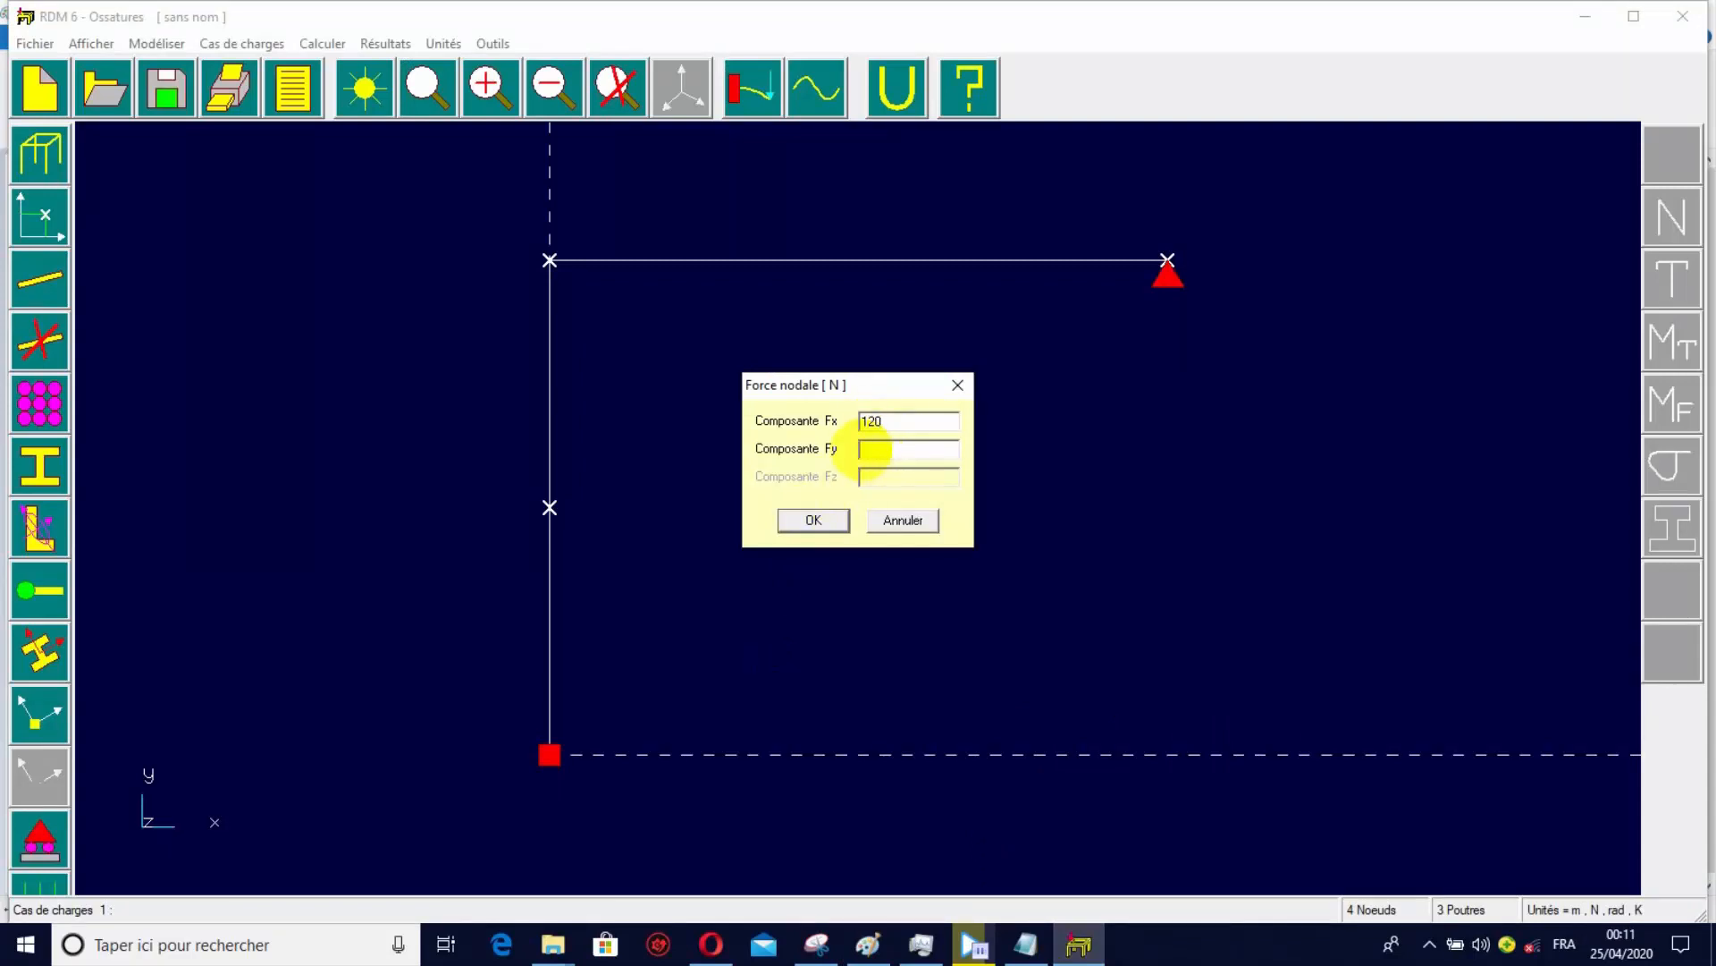
text(0)
click(814, 519)
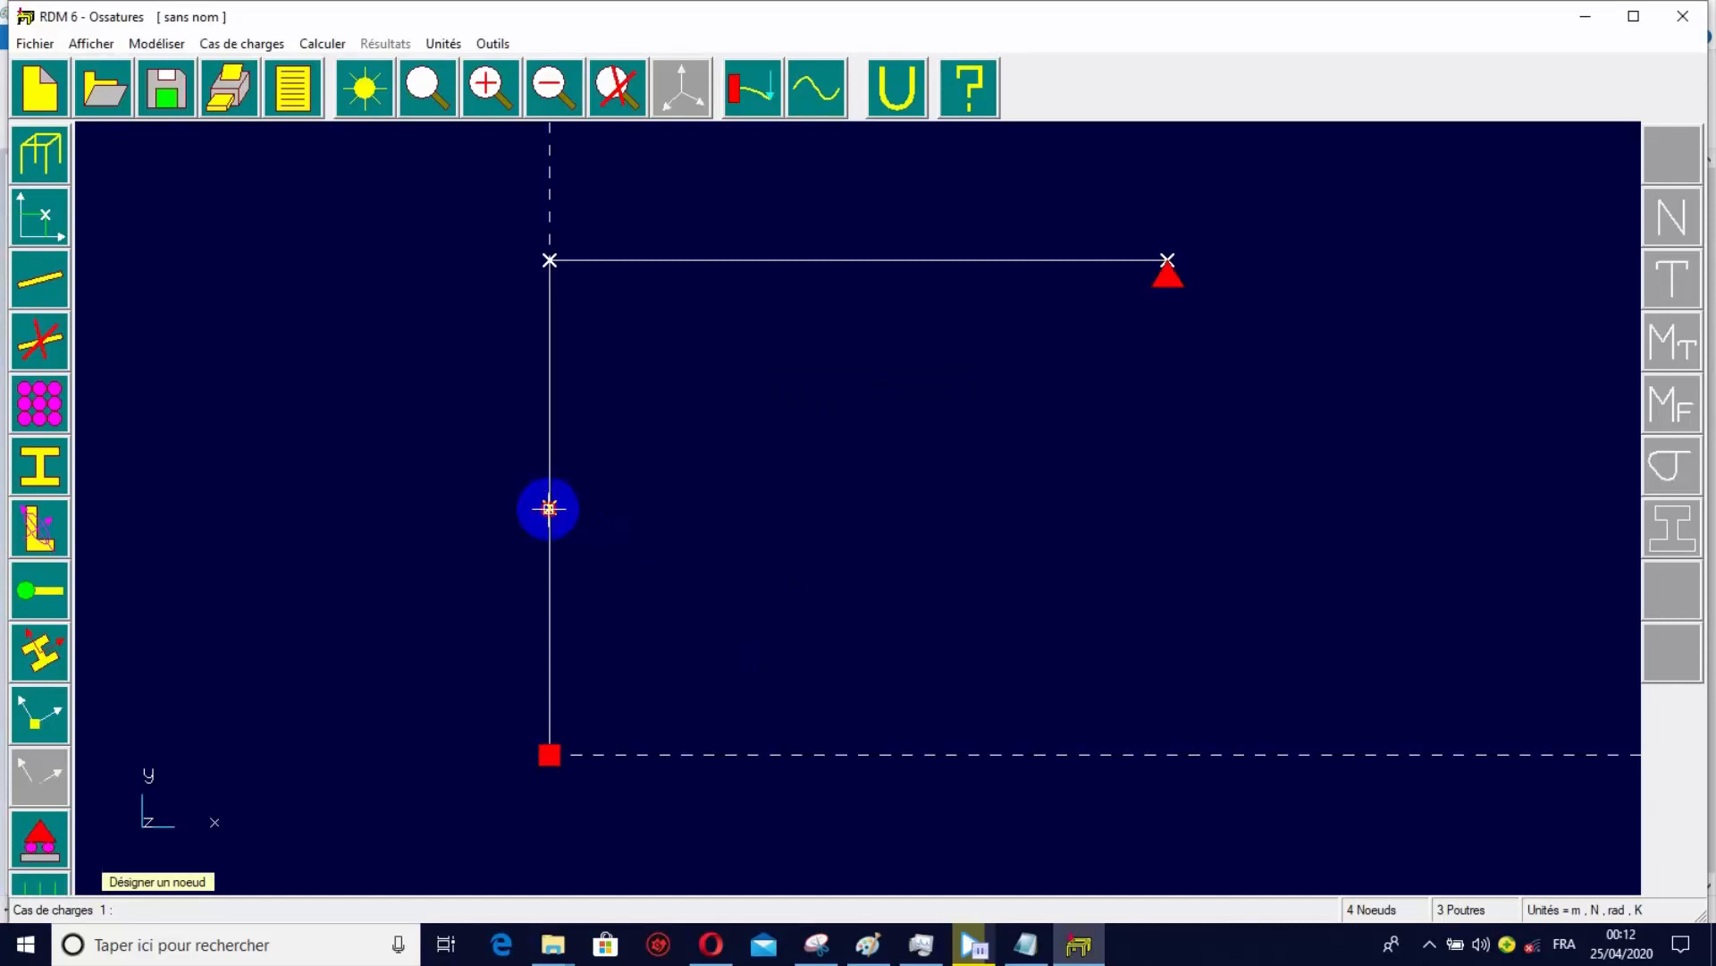
click(549, 508)
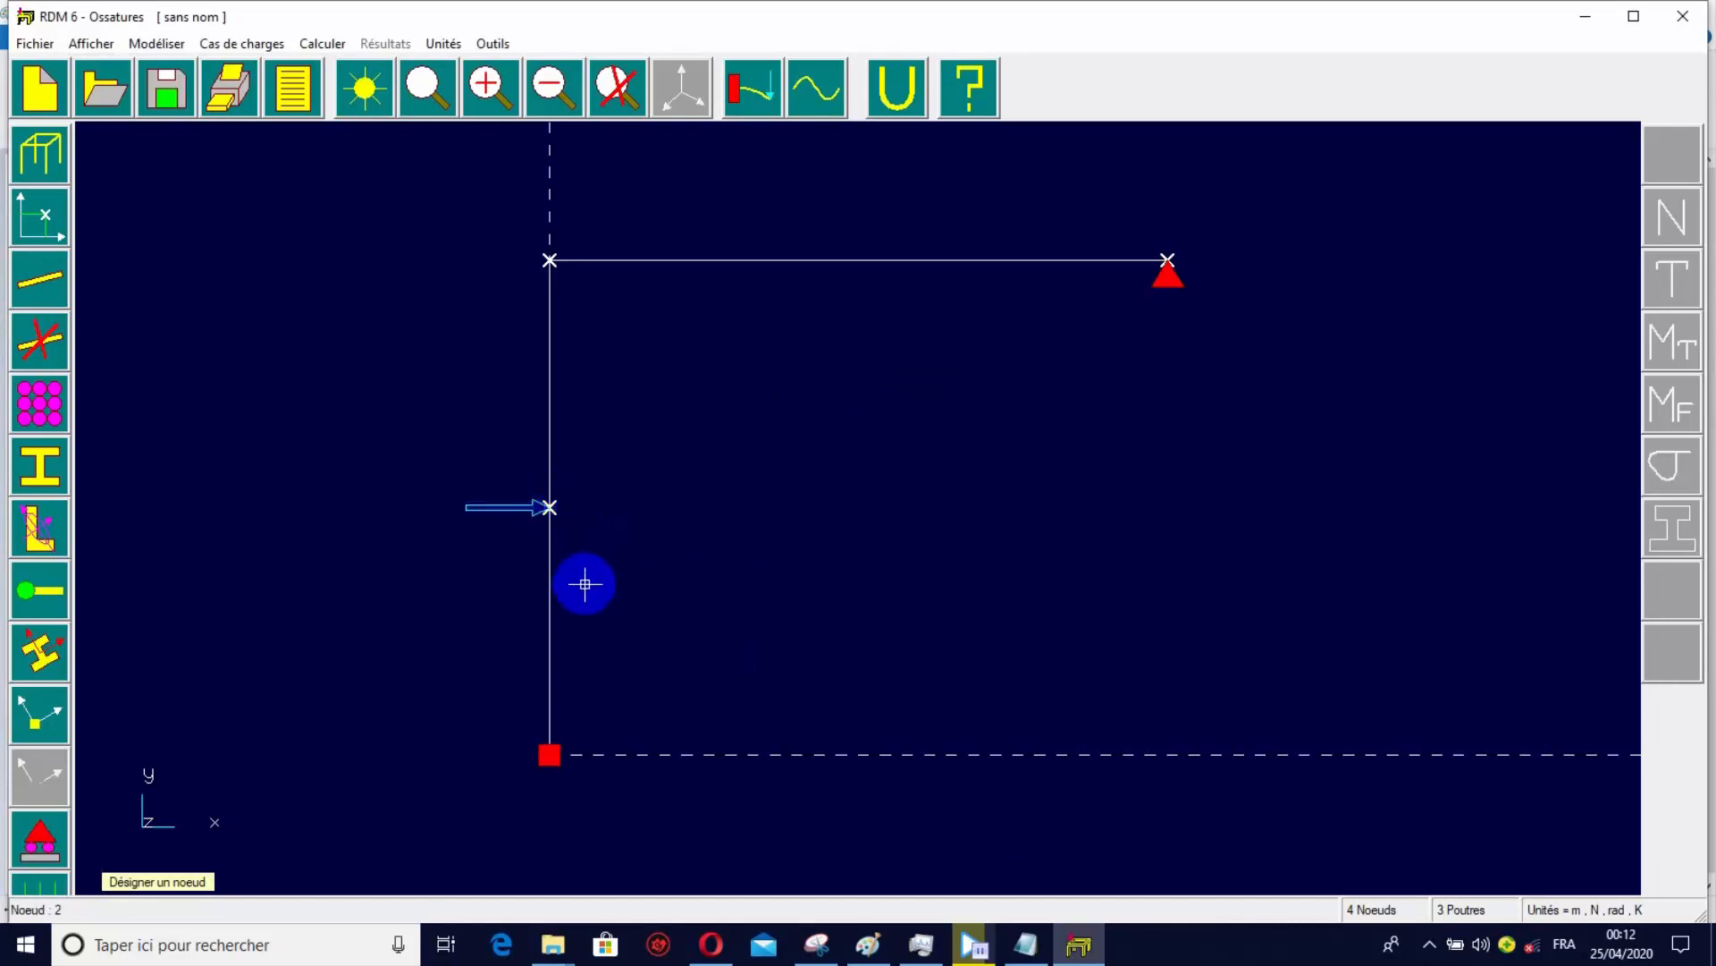
Check the distributed load on the Paint sketch and, in RDM 6, apply a uniform load of fx = 0, fy = -50 N/m to the horizontal beam 3-4.
click(47, 885)
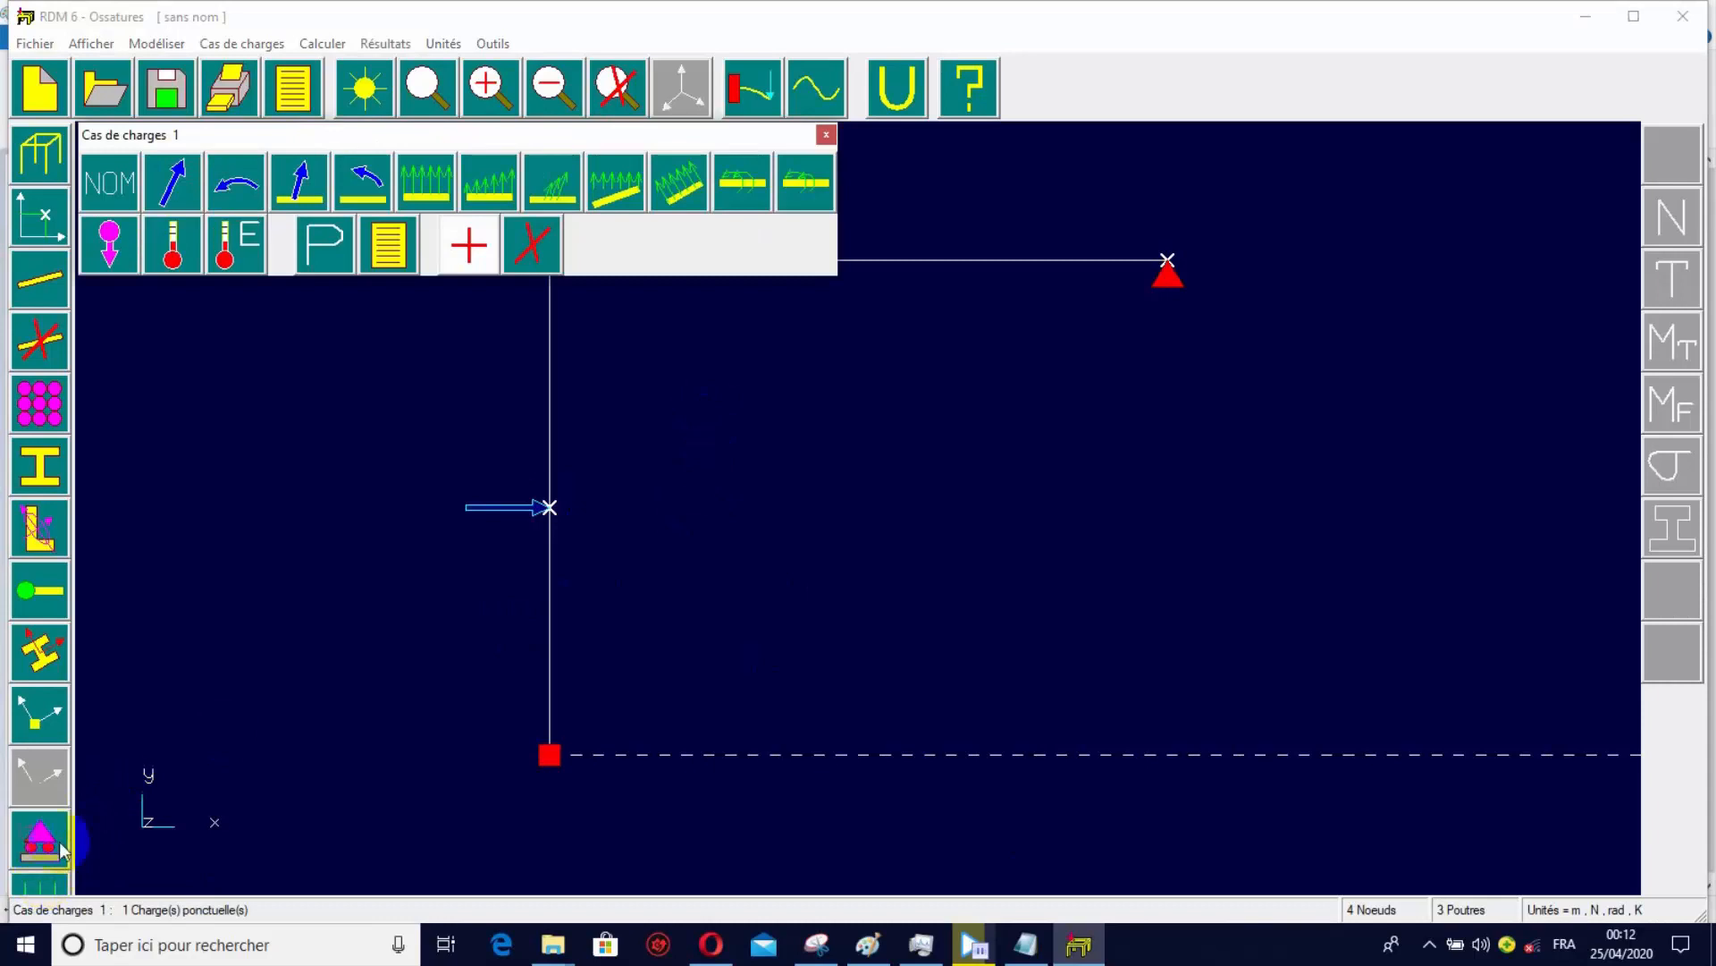
click(429, 176)
click(874, 433)
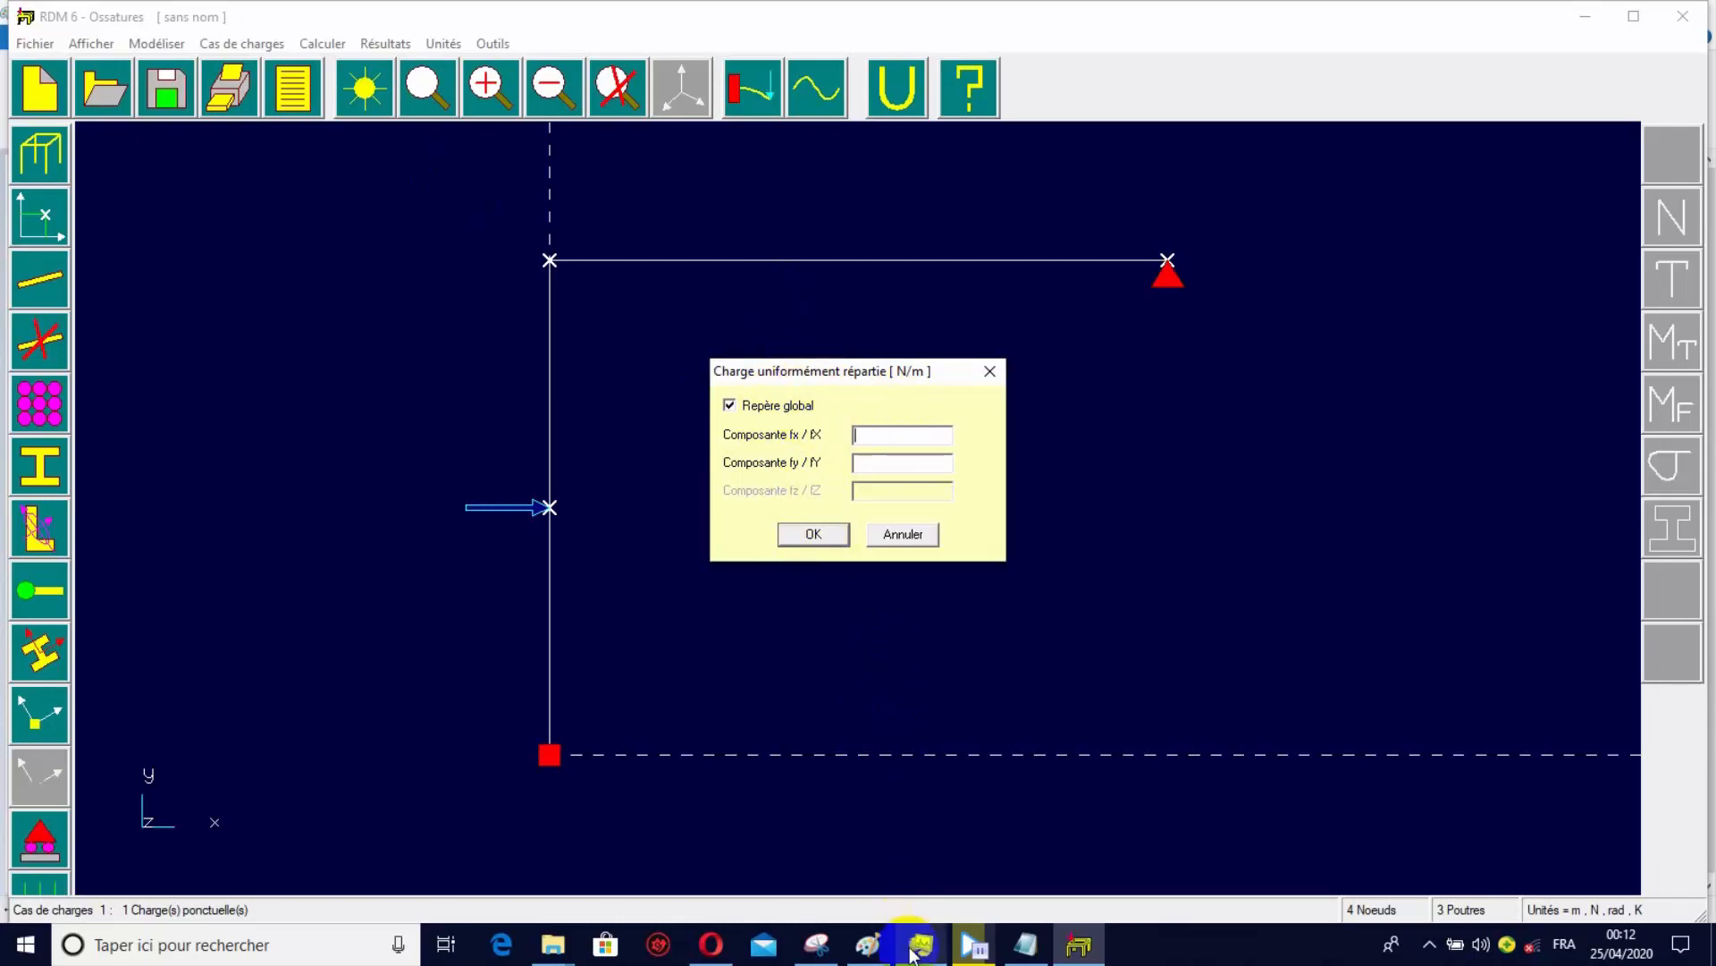
click(868, 945)
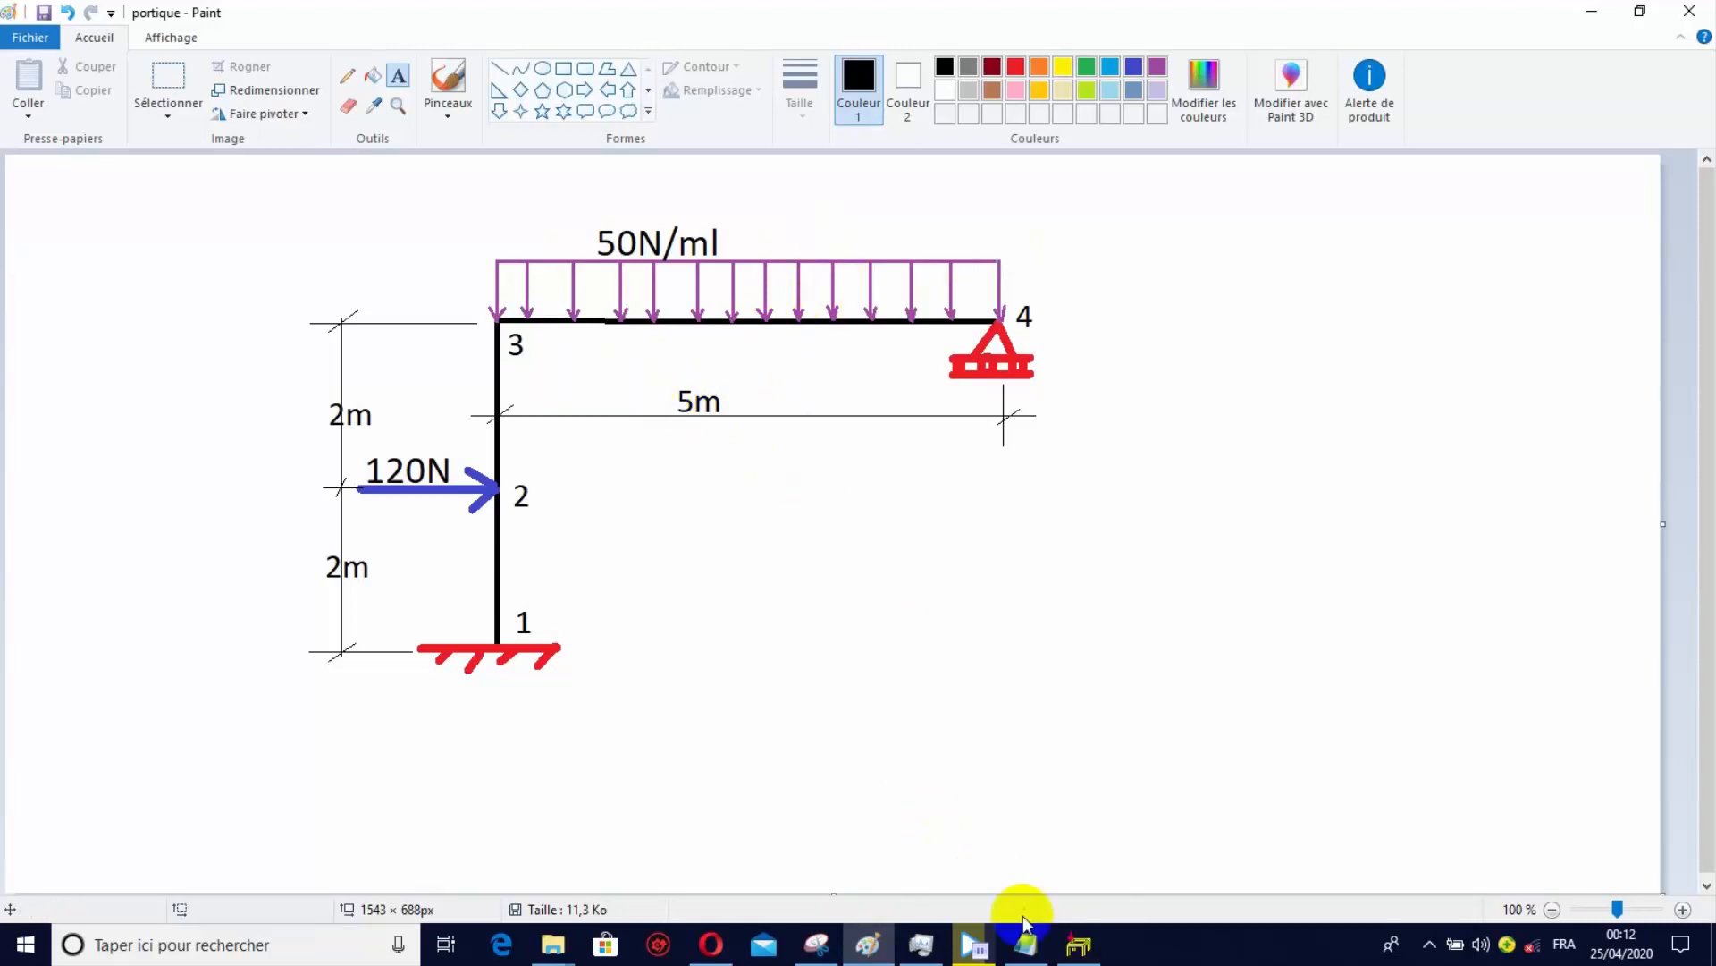
click(1073, 930)
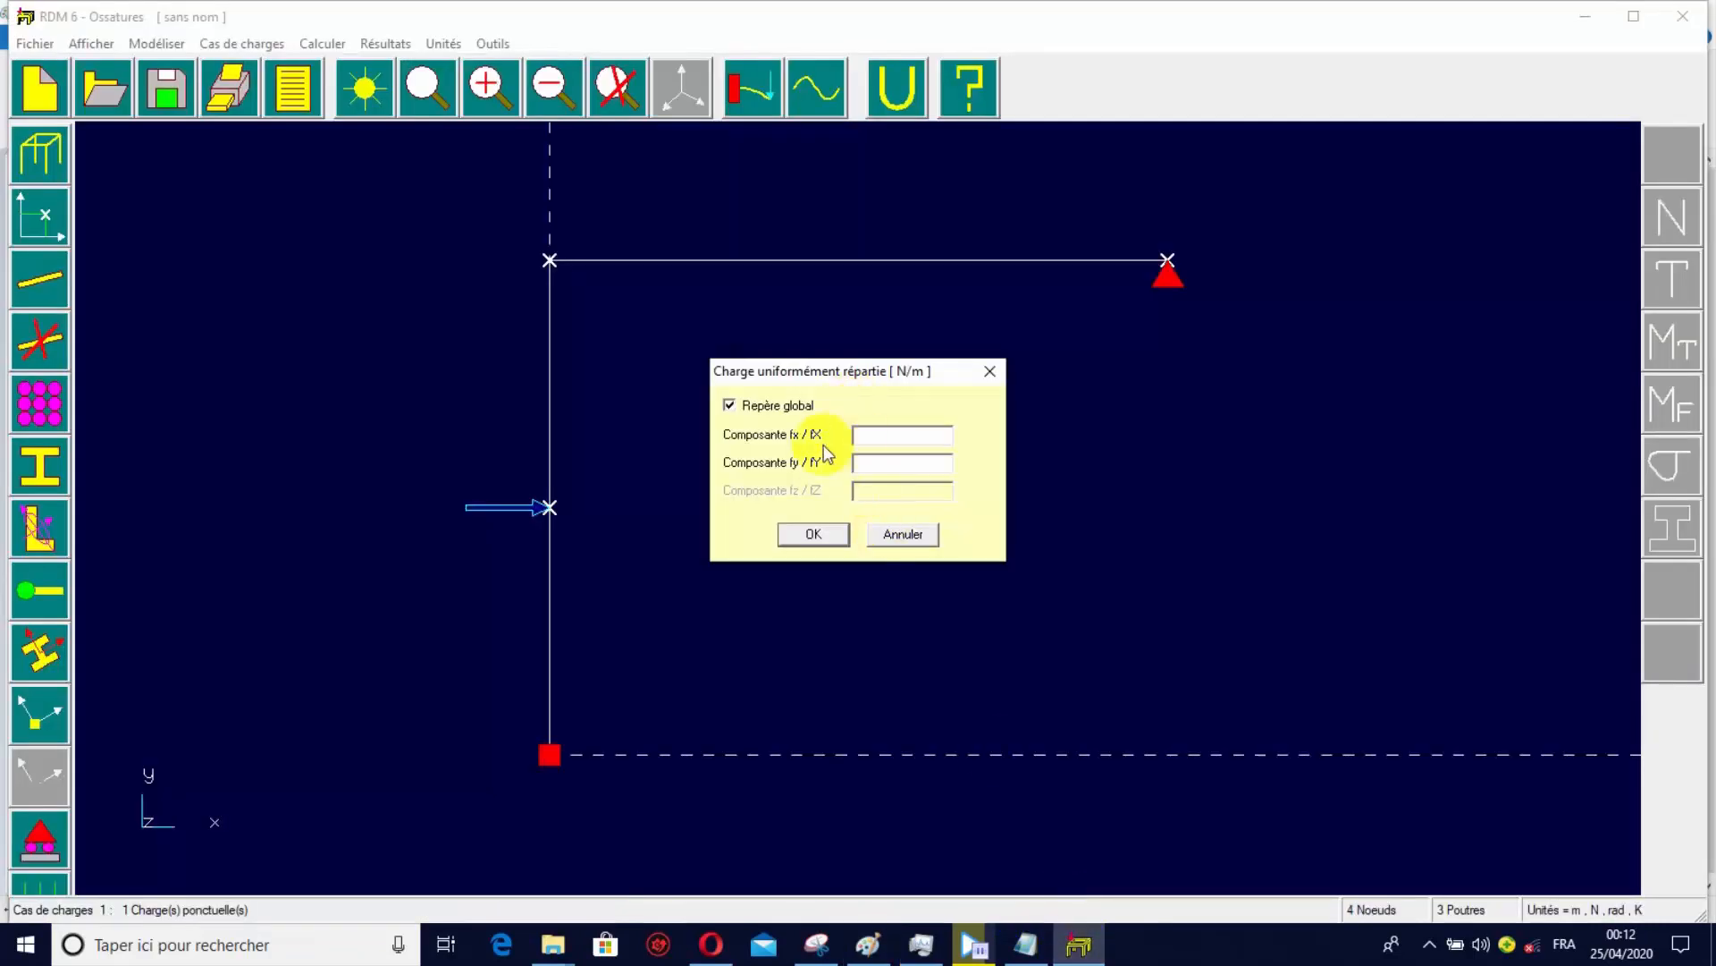
click(910, 431)
click(869, 463)
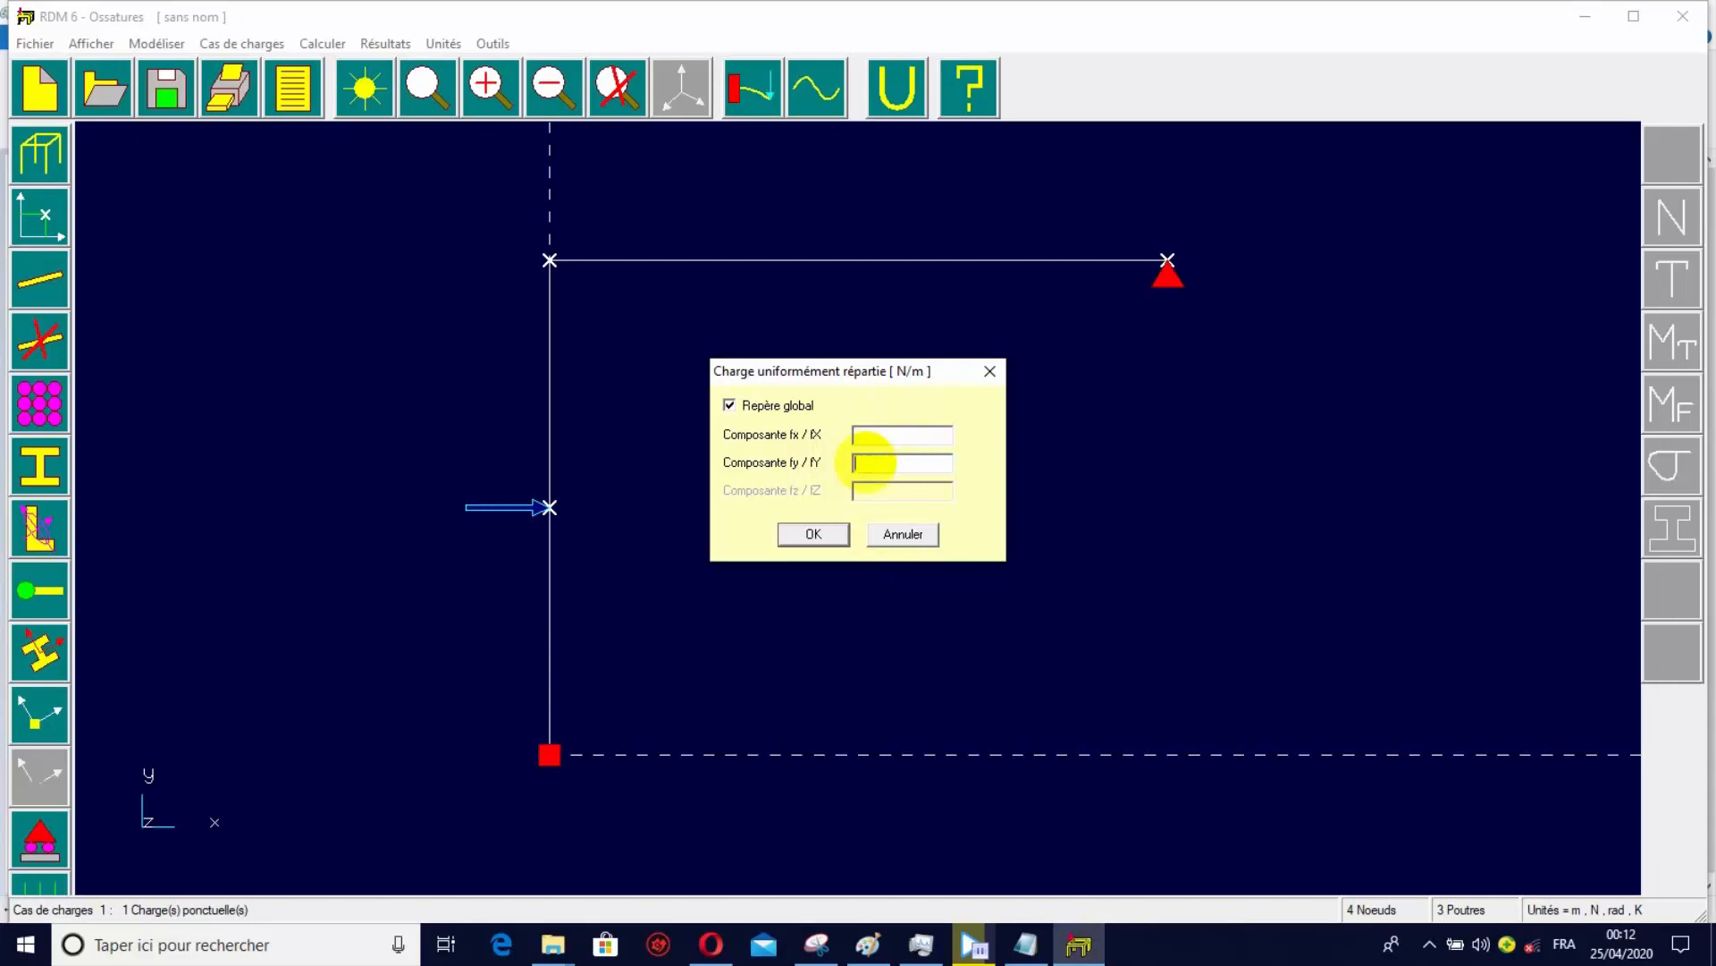
text(-50)
click(869, 435)
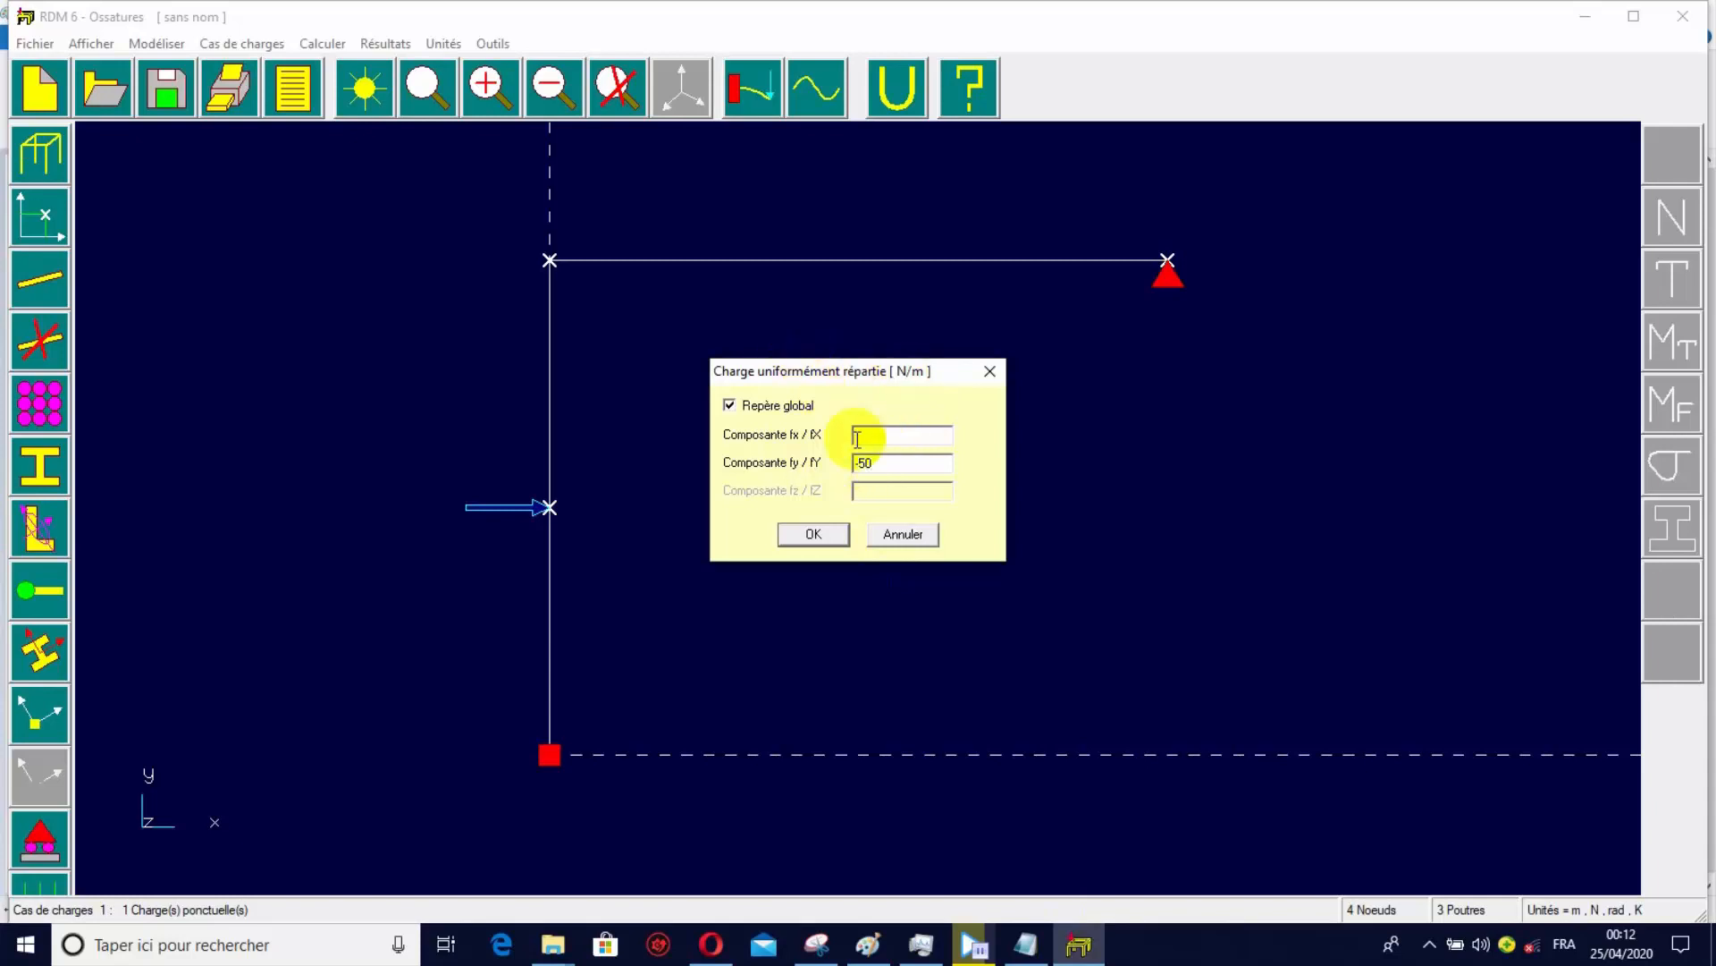
text(0)
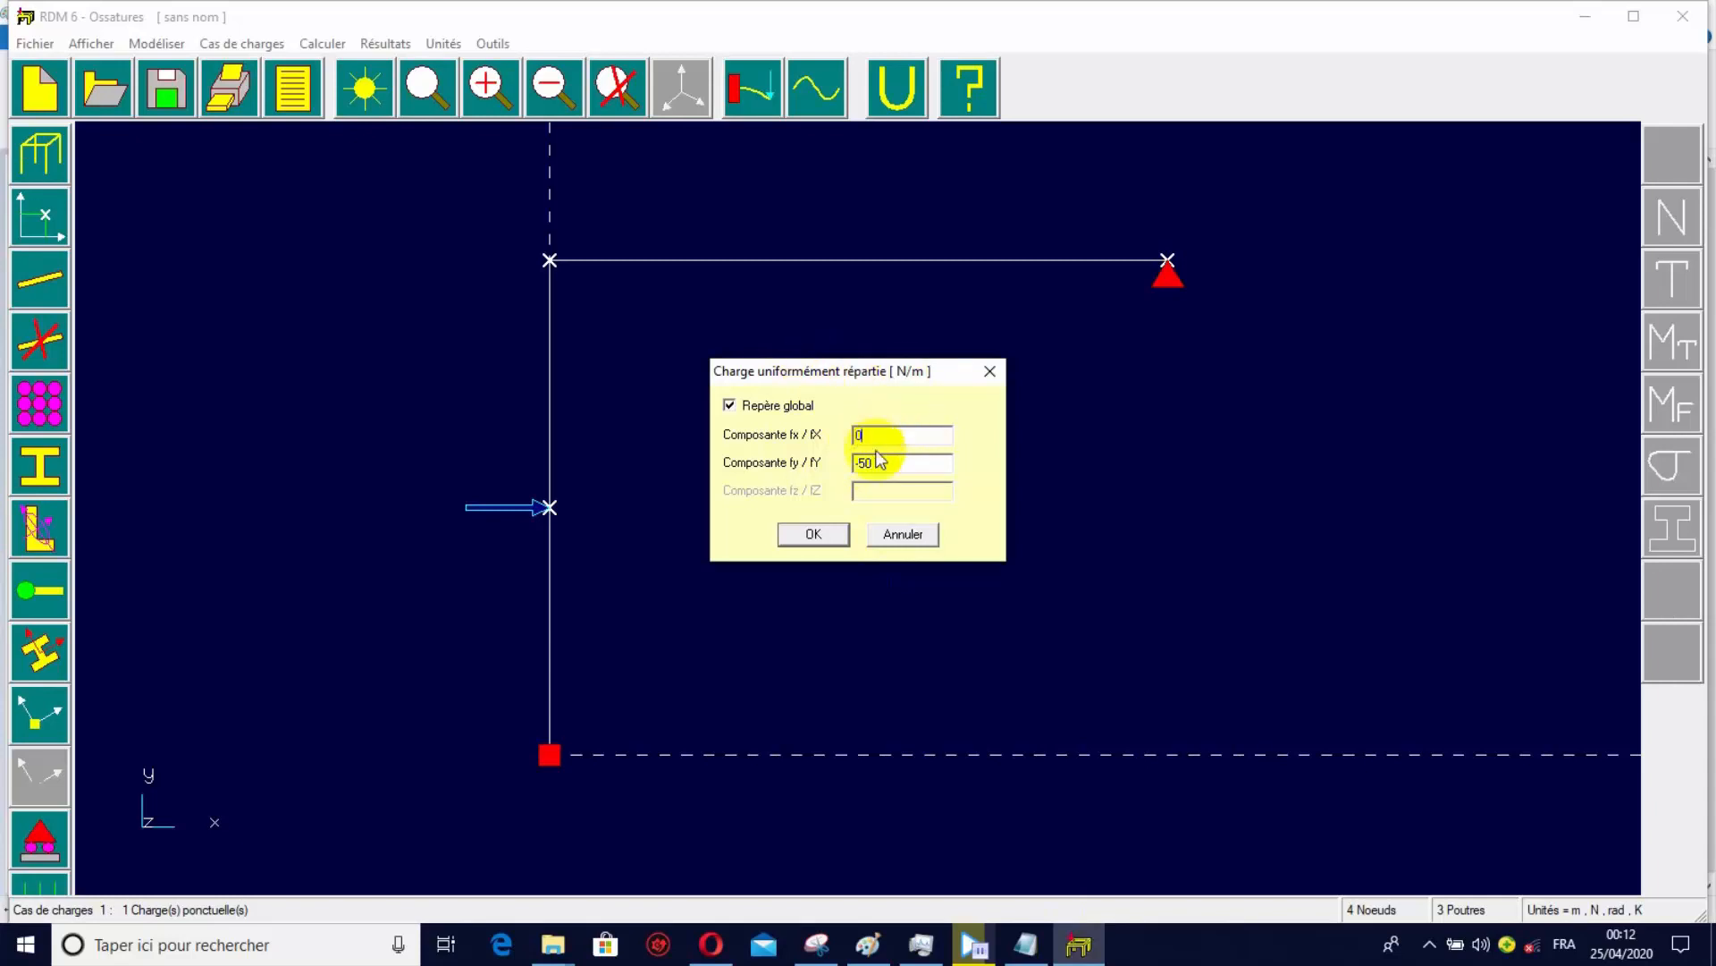
click(814, 534)
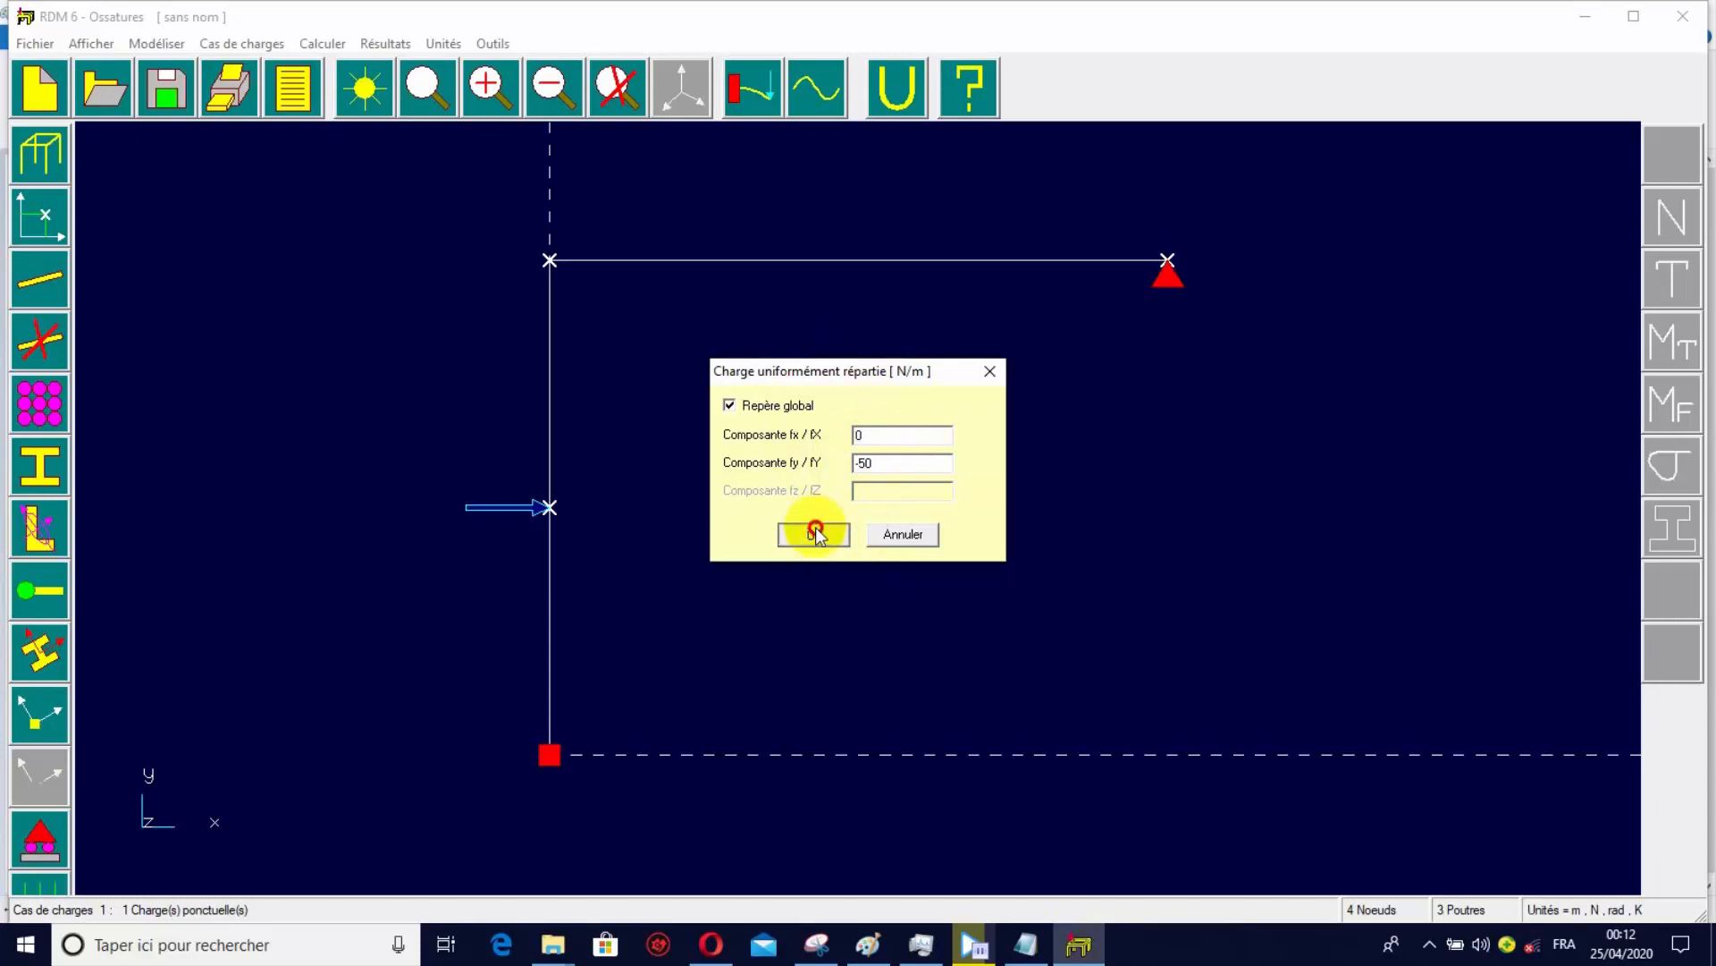
click(1159, 263)
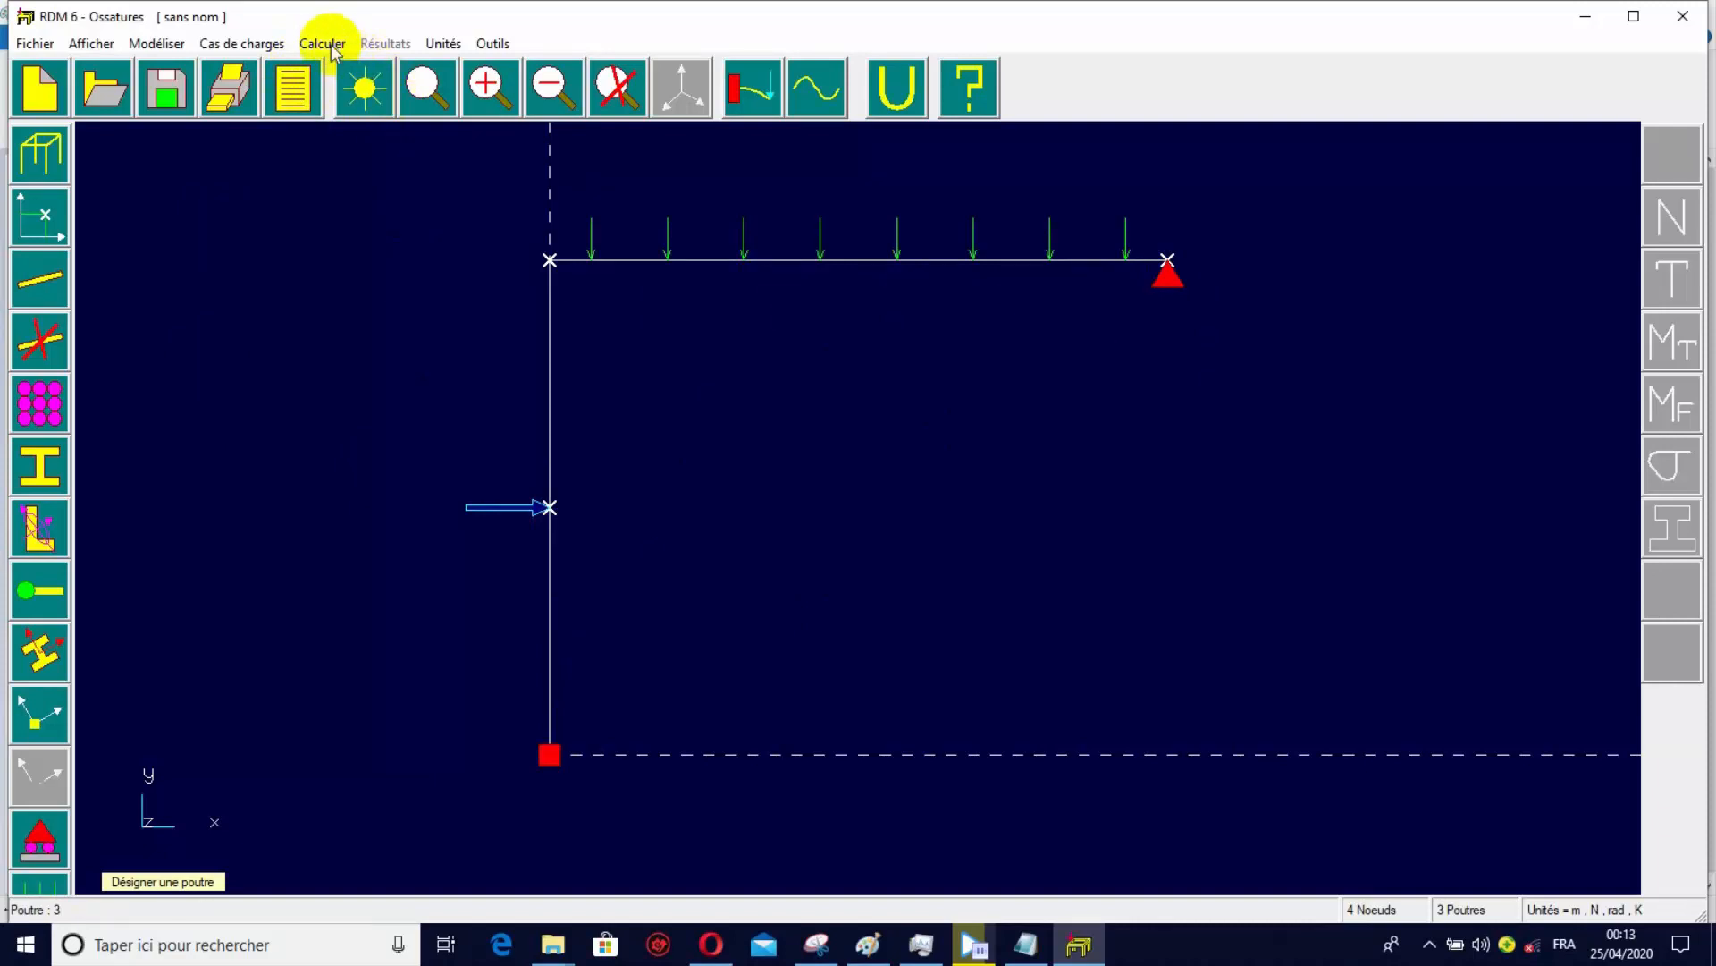
key(Escape)
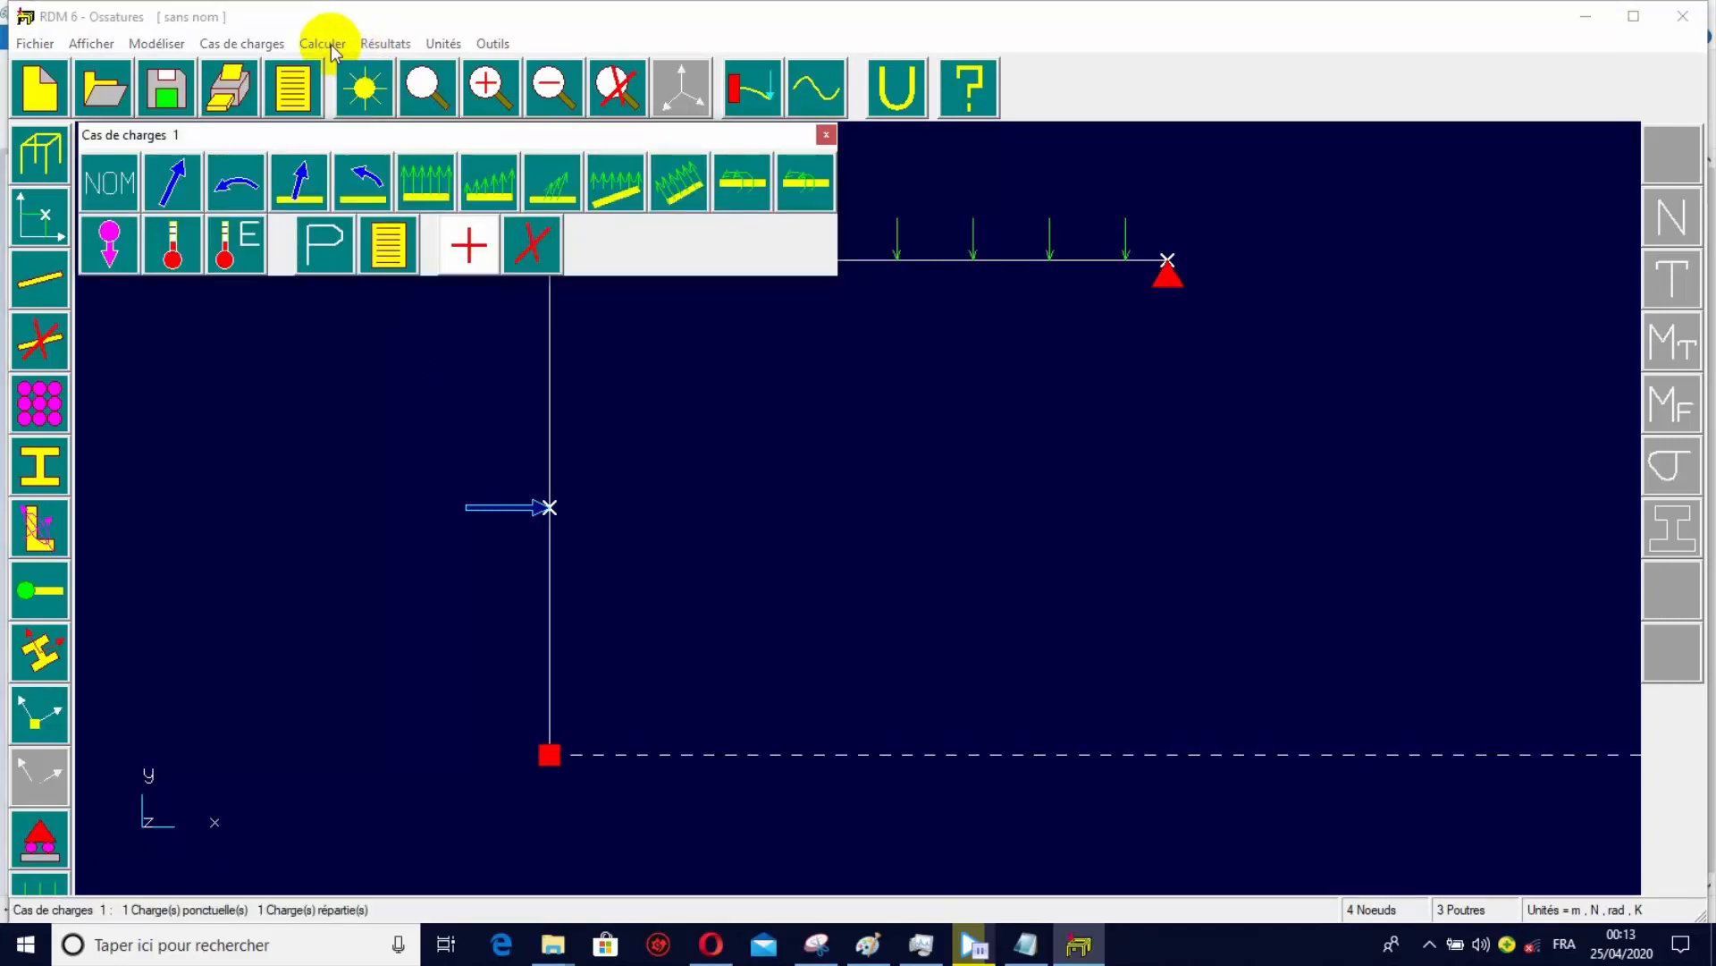
Launch the static analysis and save the study in the Documents folder as TUTU RDM6.
click(328, 45)
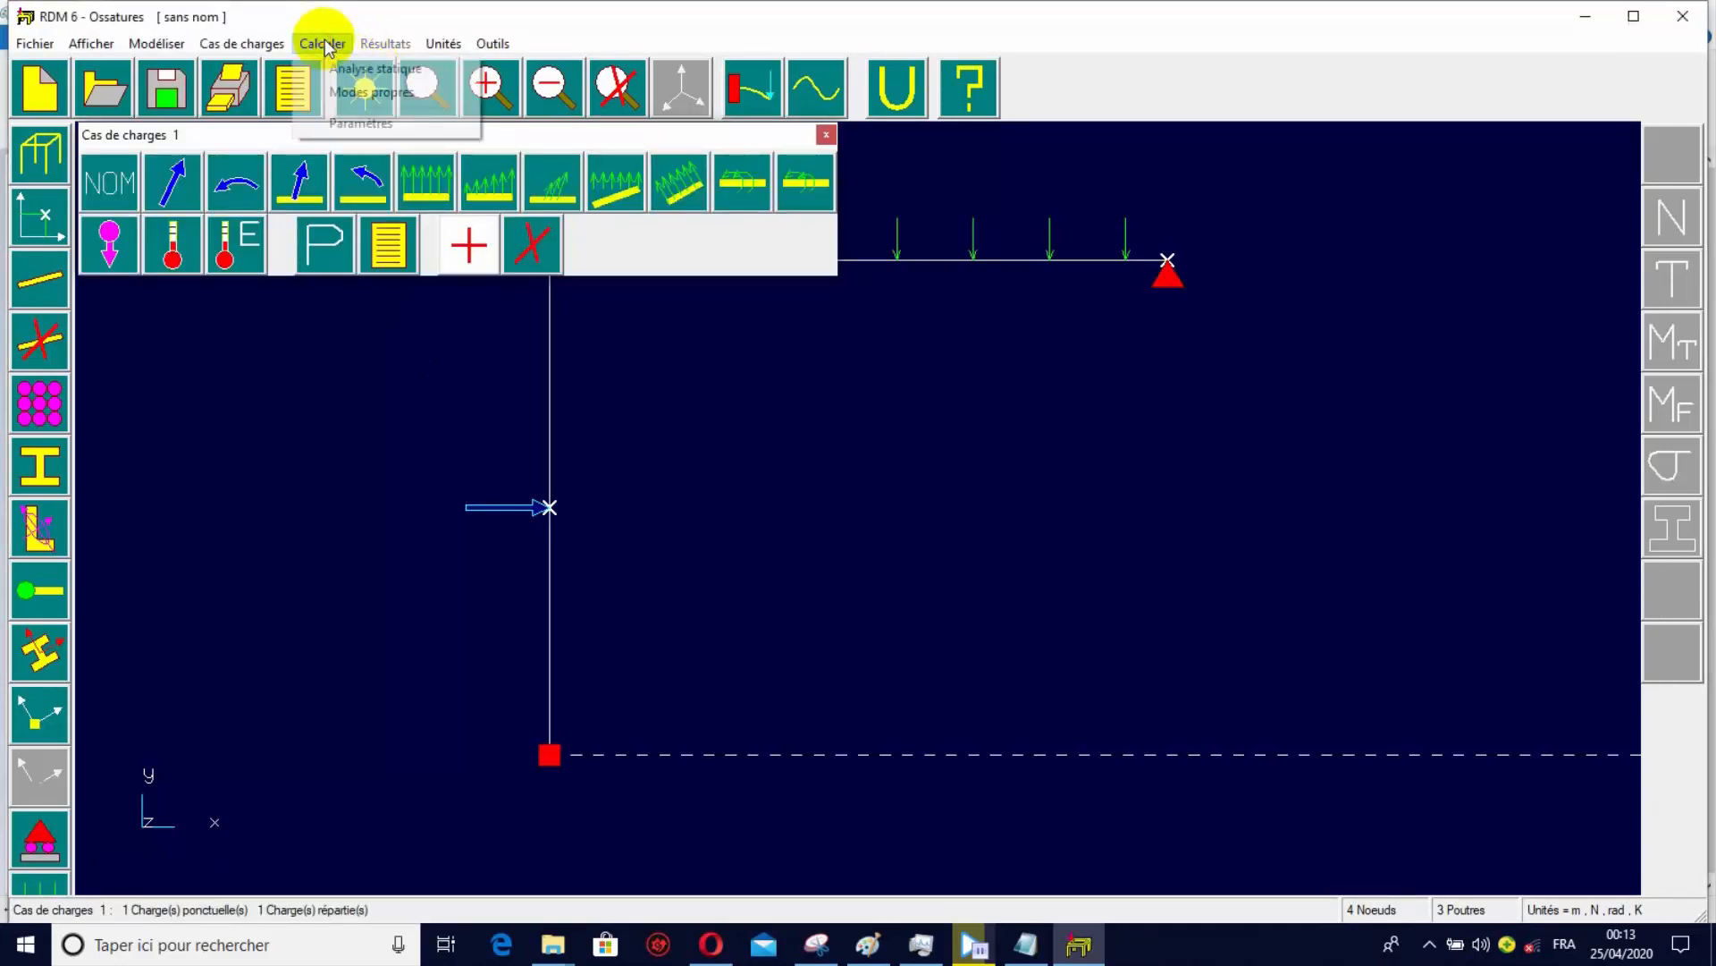
click(388, 72)
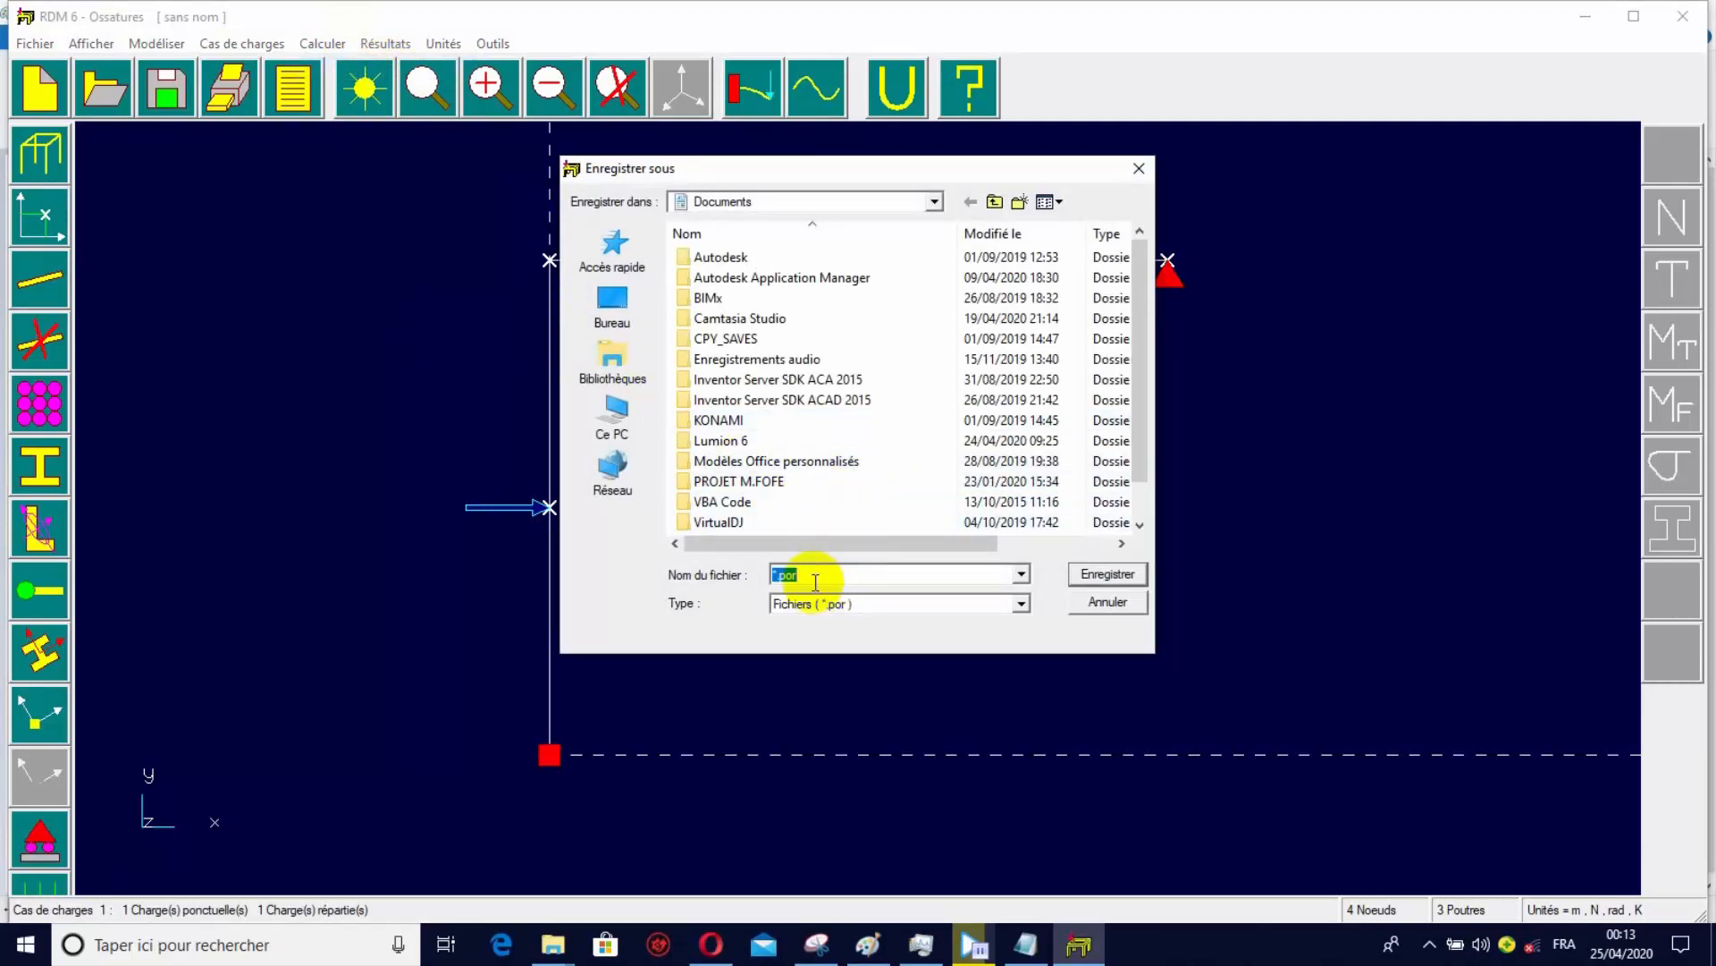
click(756, 581)
drag(758, 582, 748, 583)
text(TU)
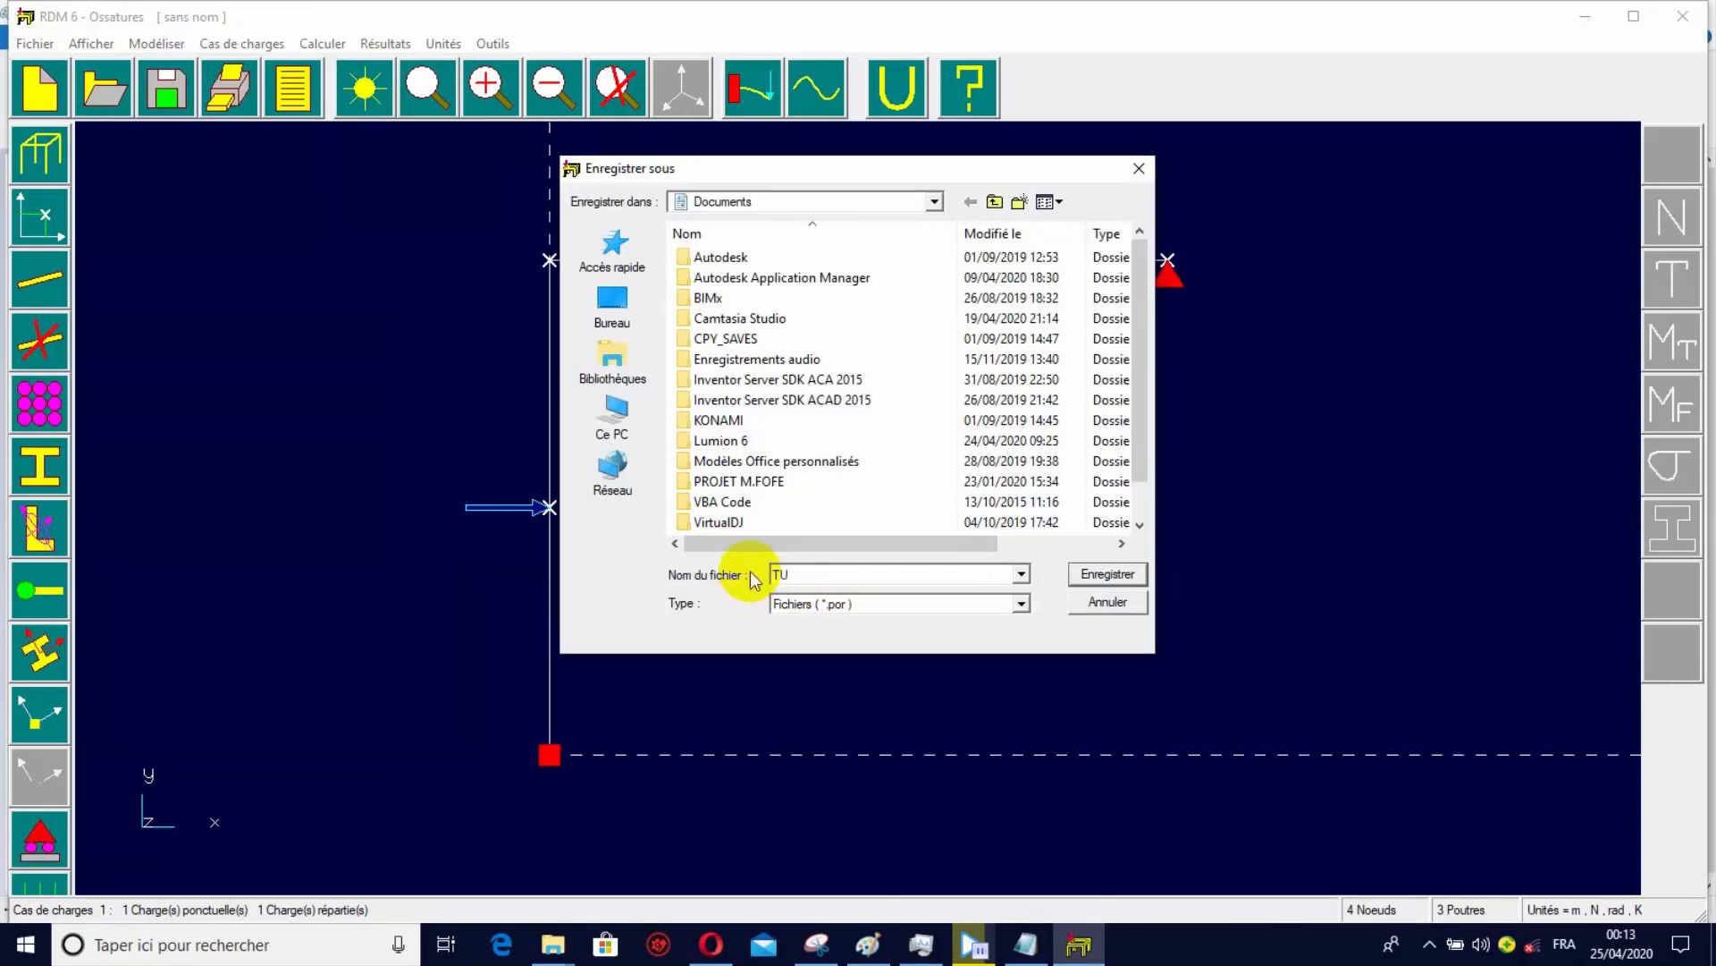
text(TU RDM6)
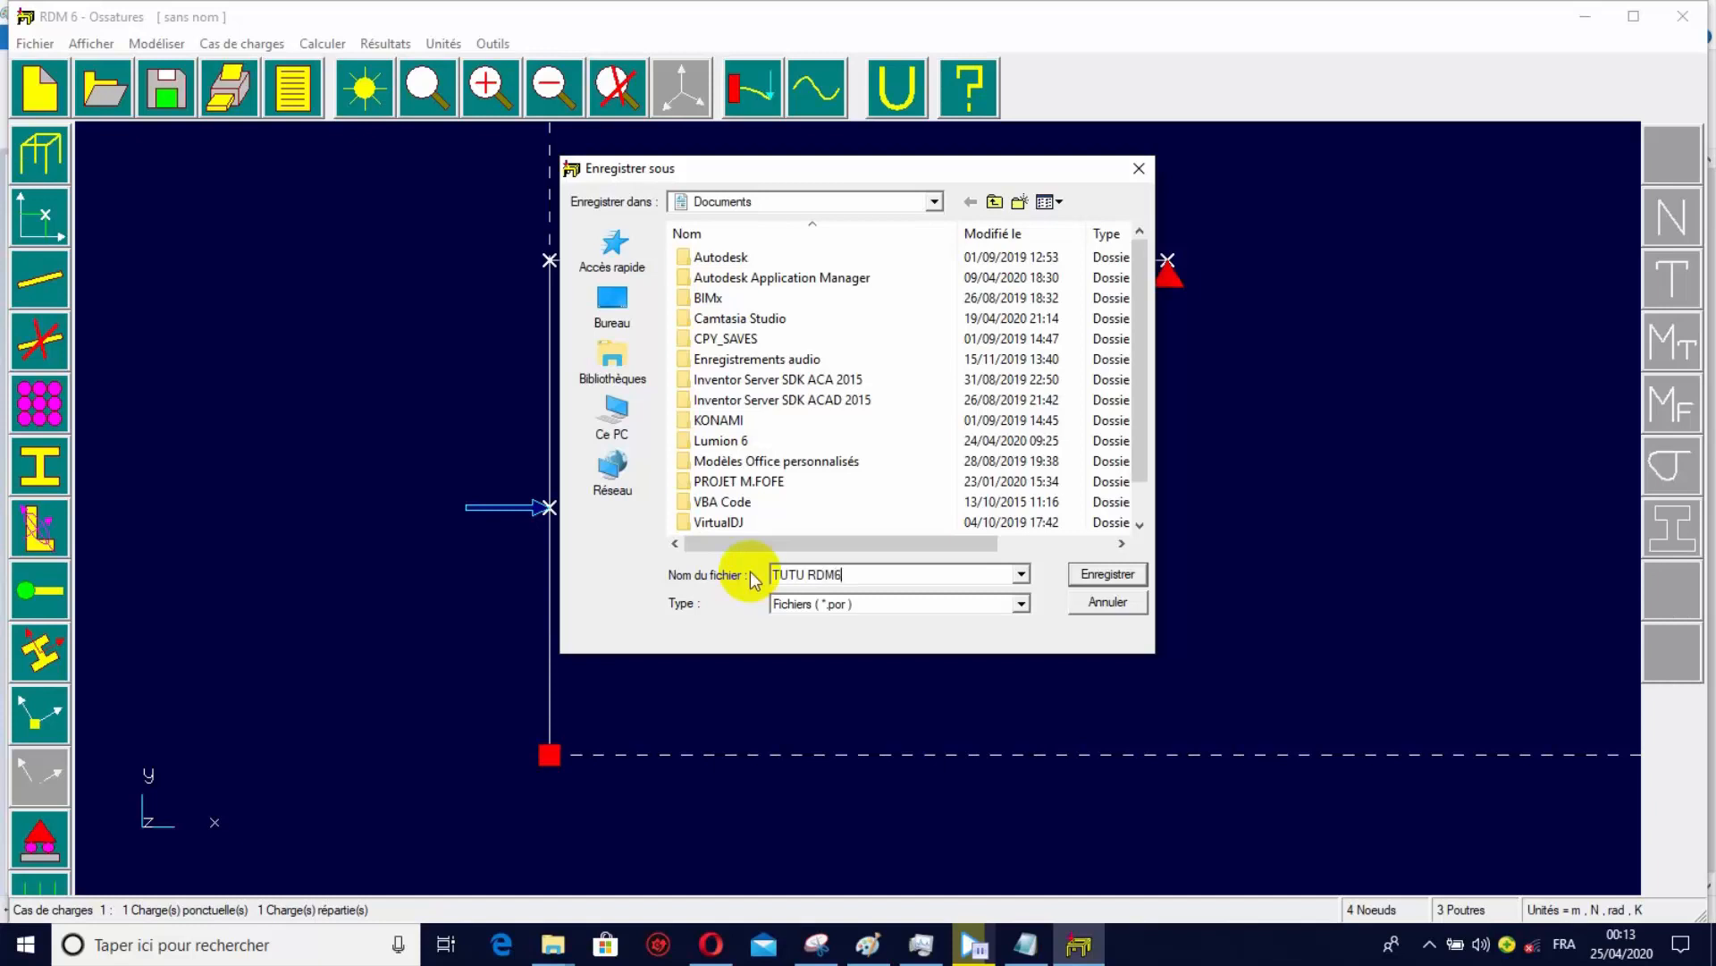
click(1109, 576)
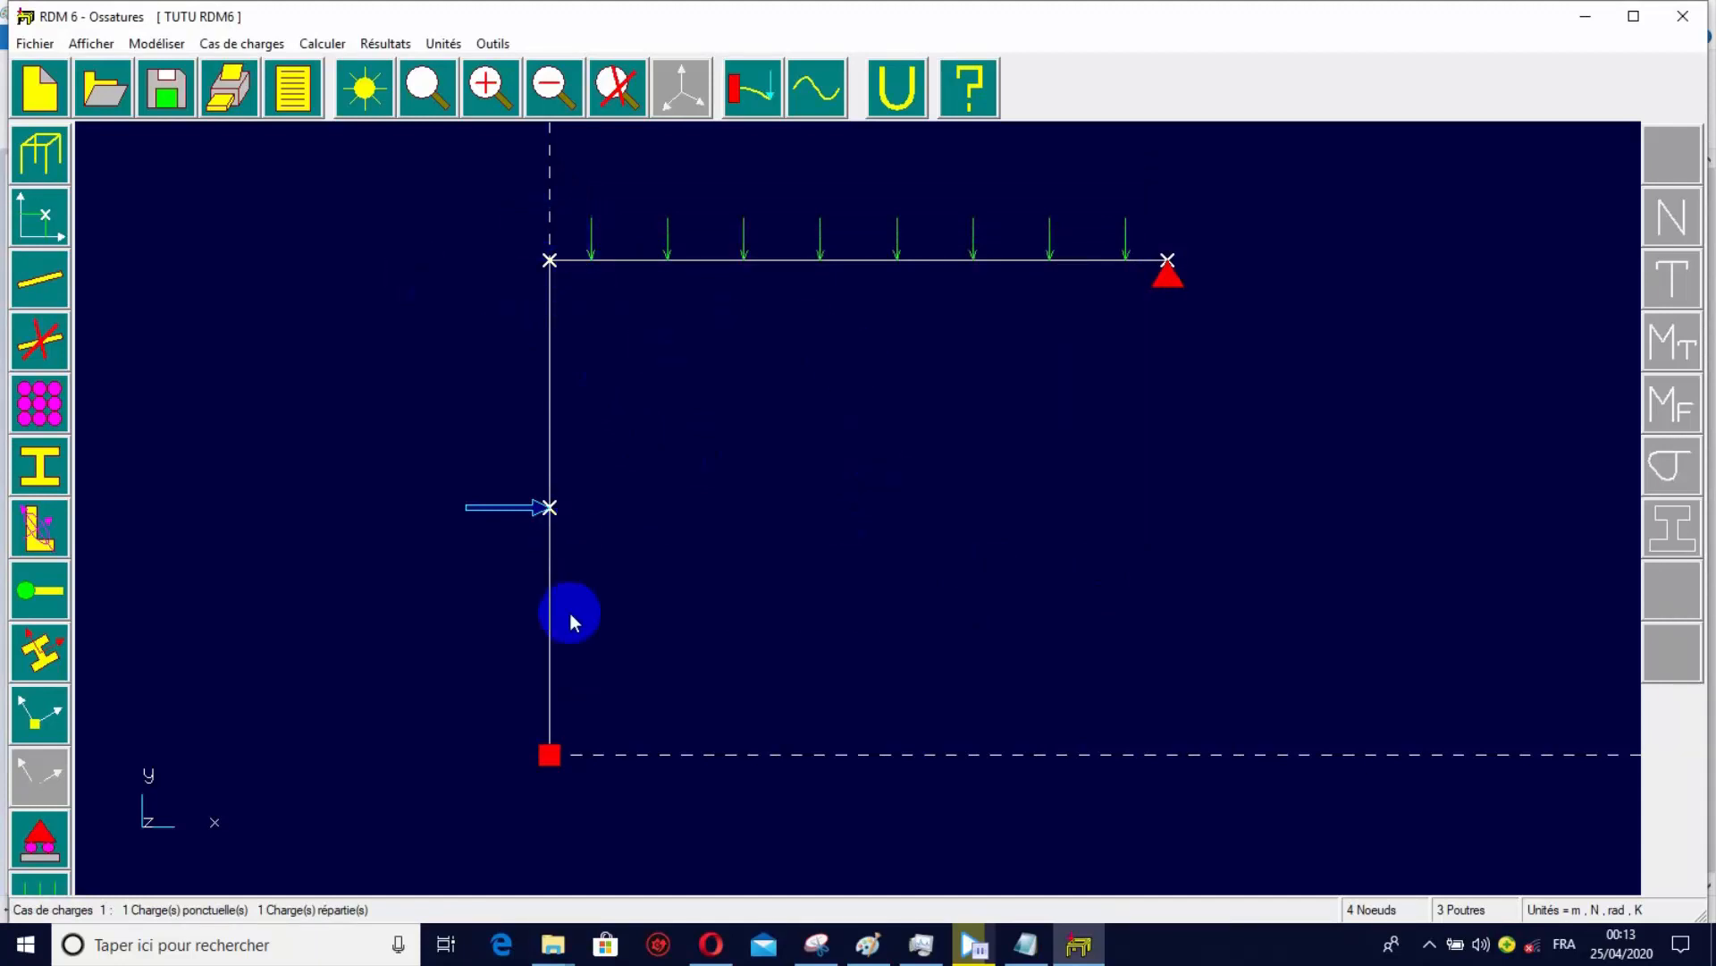
Open the results and display the normal force, shear force, bending moment and normal stress diagrams one after another.
click(385, 43)
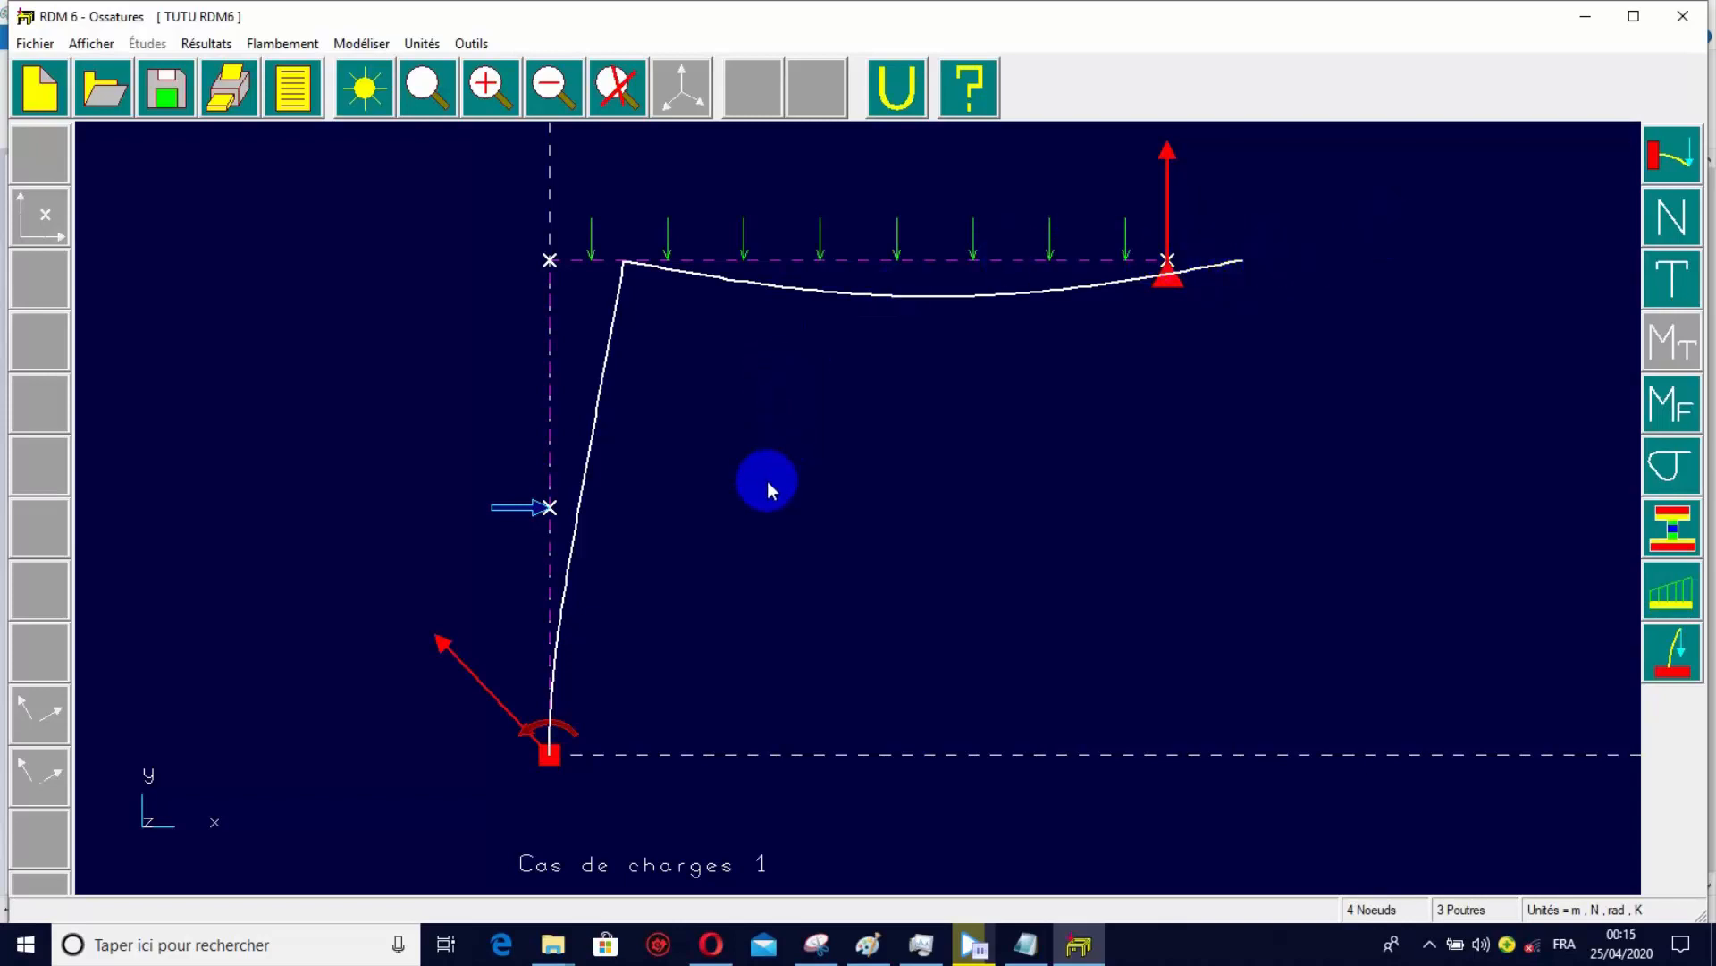
click(1672, 218)
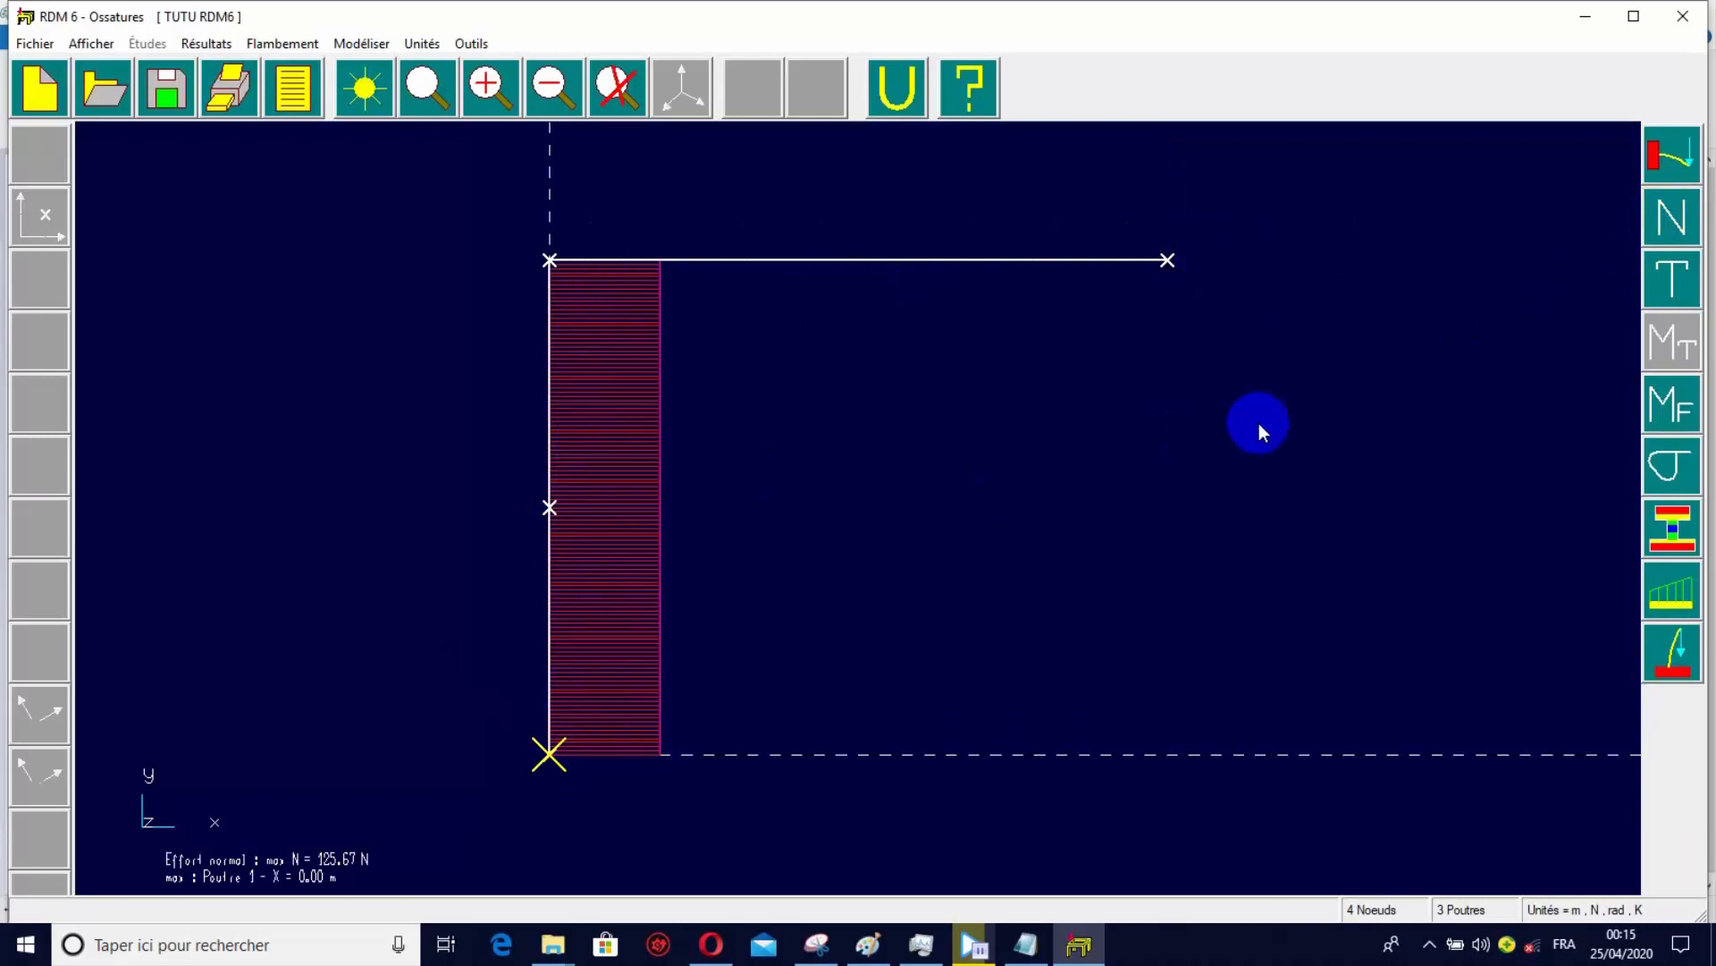
click(1654, 282)
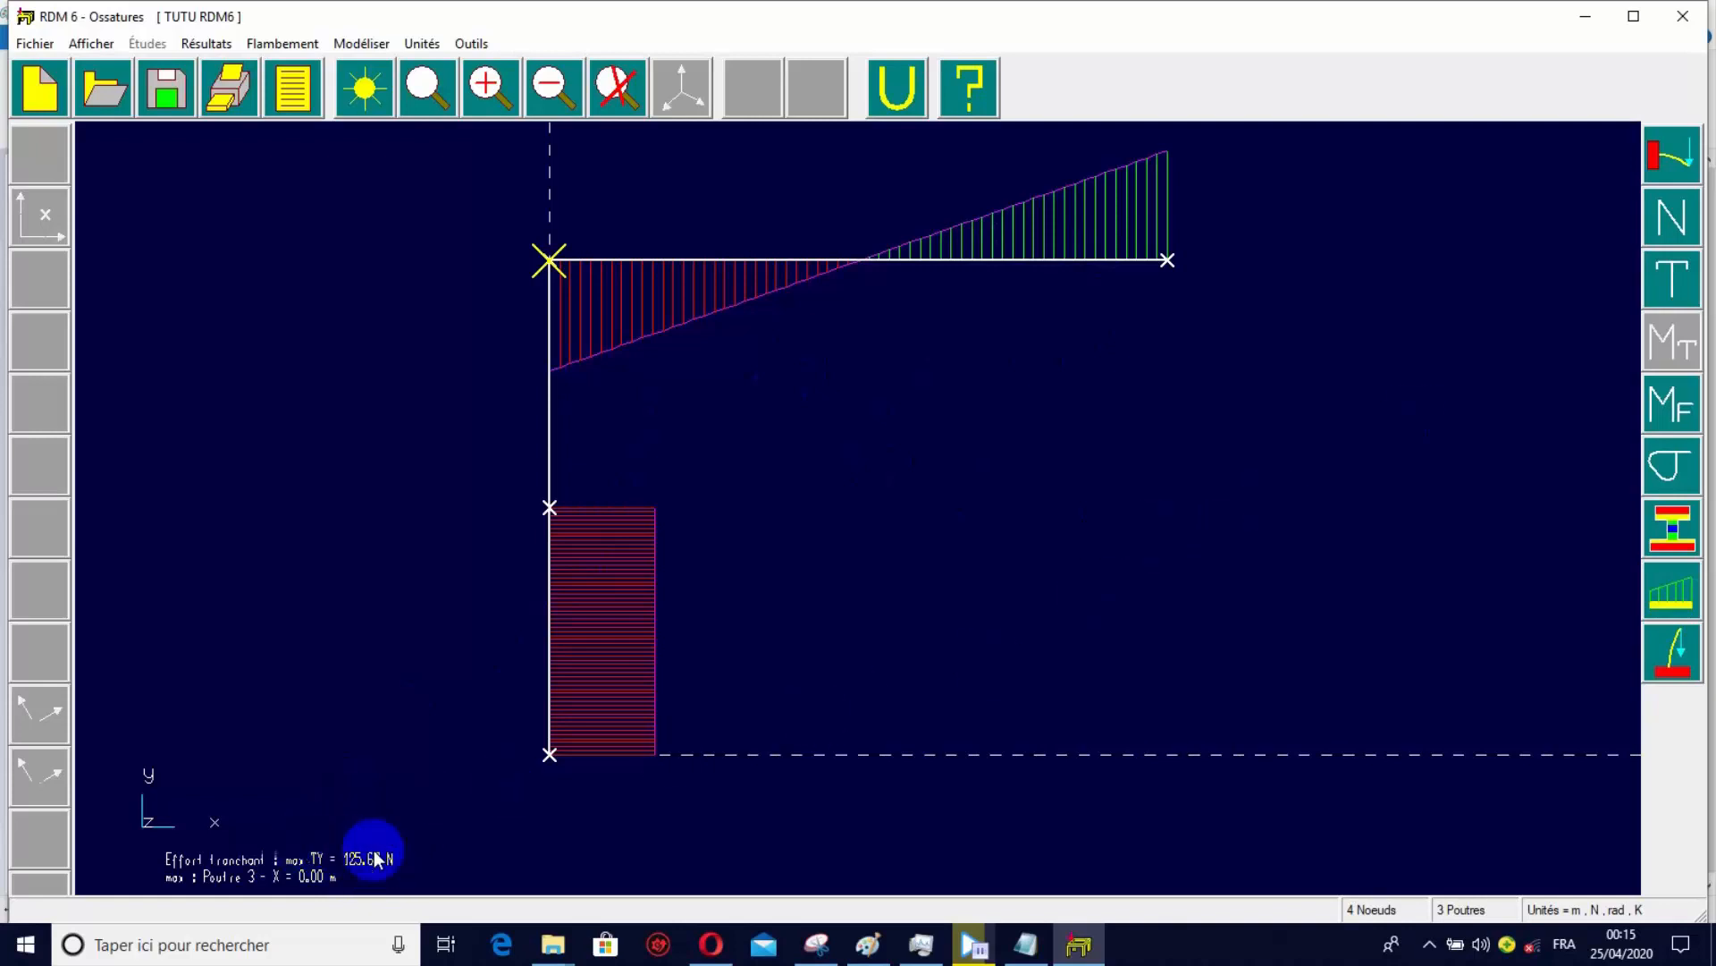
click(1673, 411)
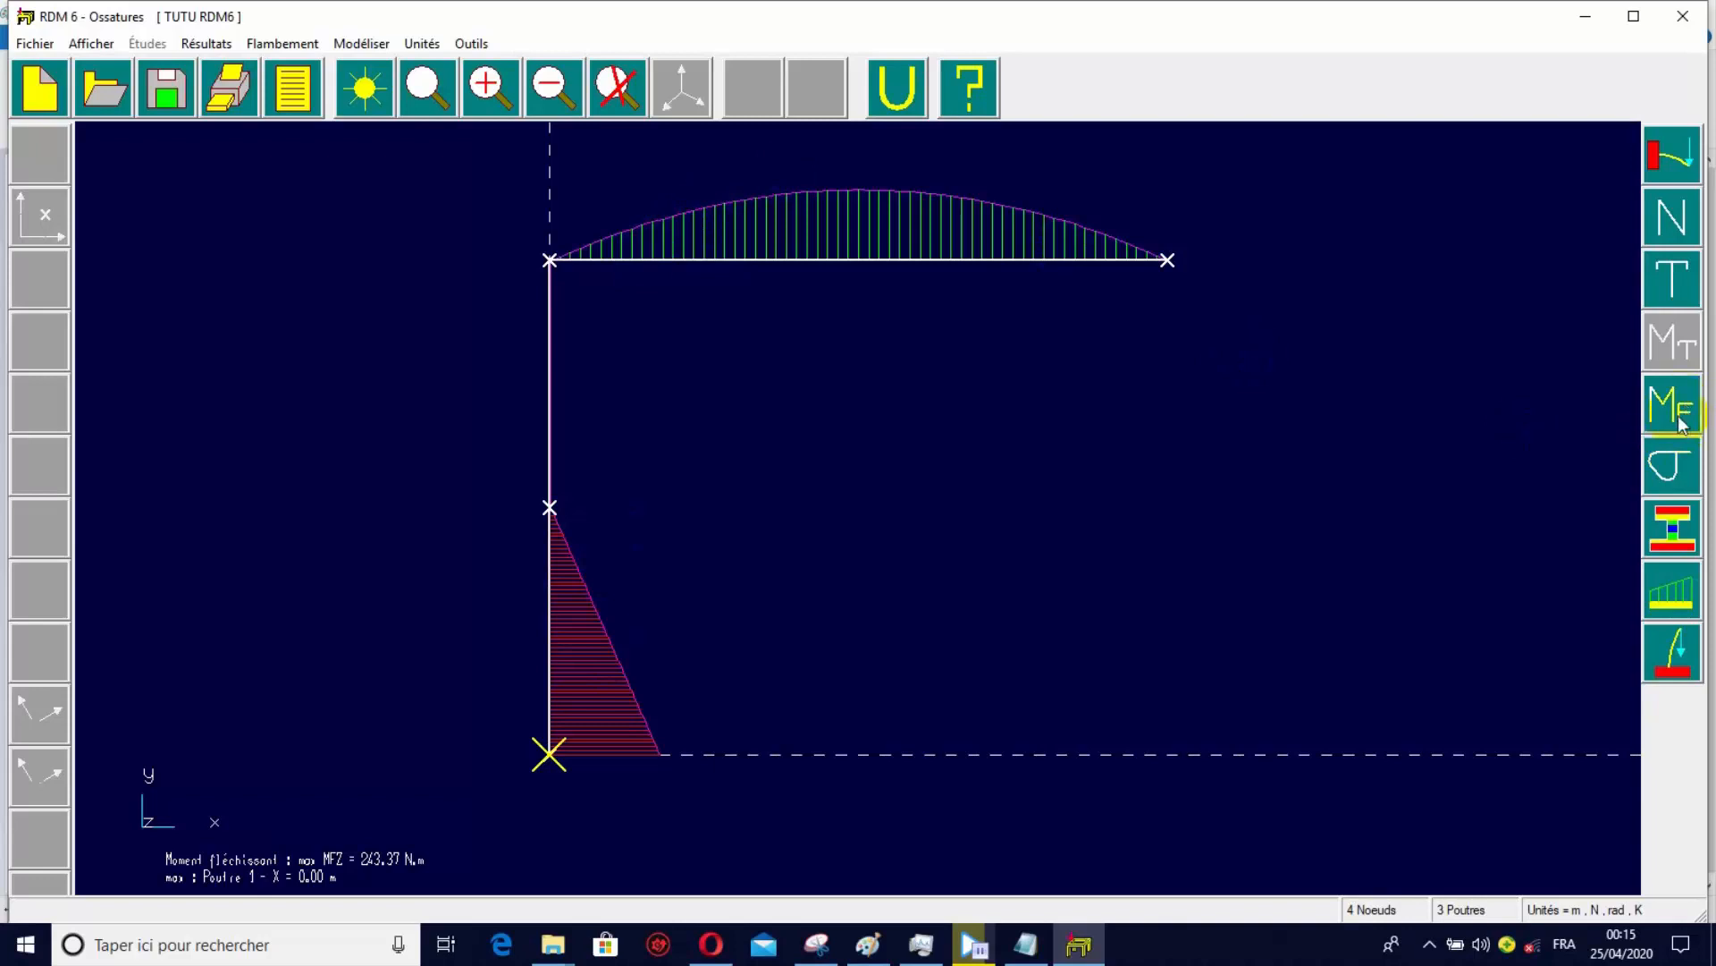
click(1679, 464)
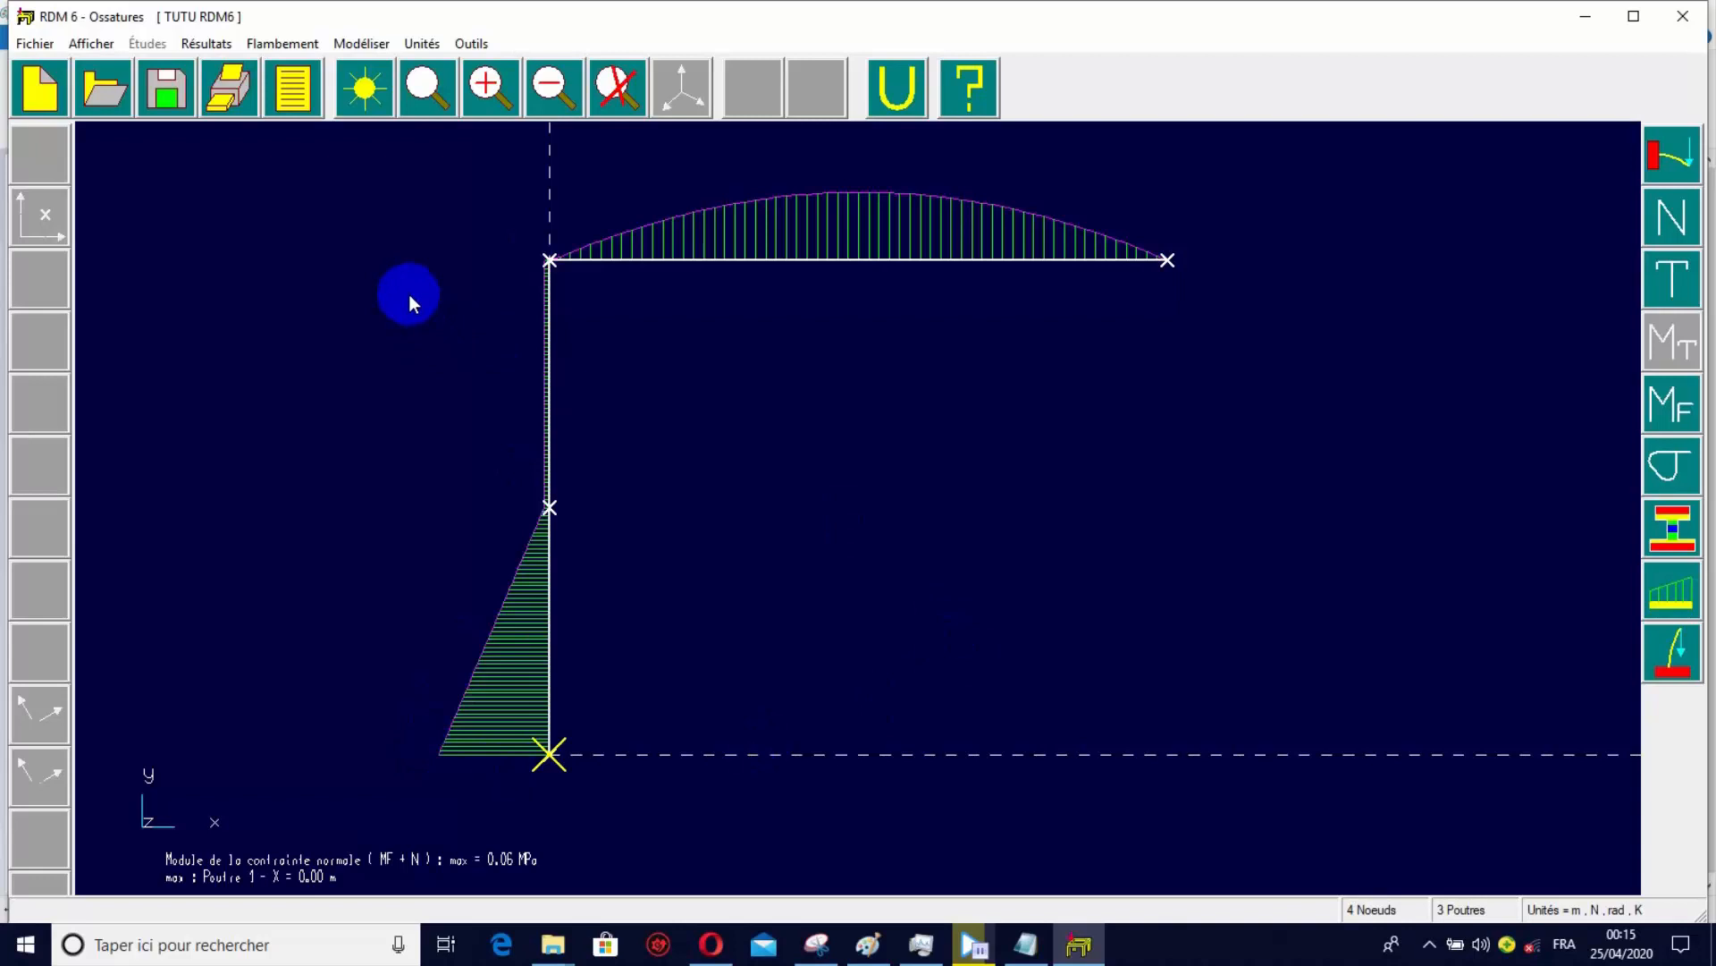
Generate the French results report with header, nodal displacements, support reactions and internal forces, and read through it before minimizing it.
click(297, 92)
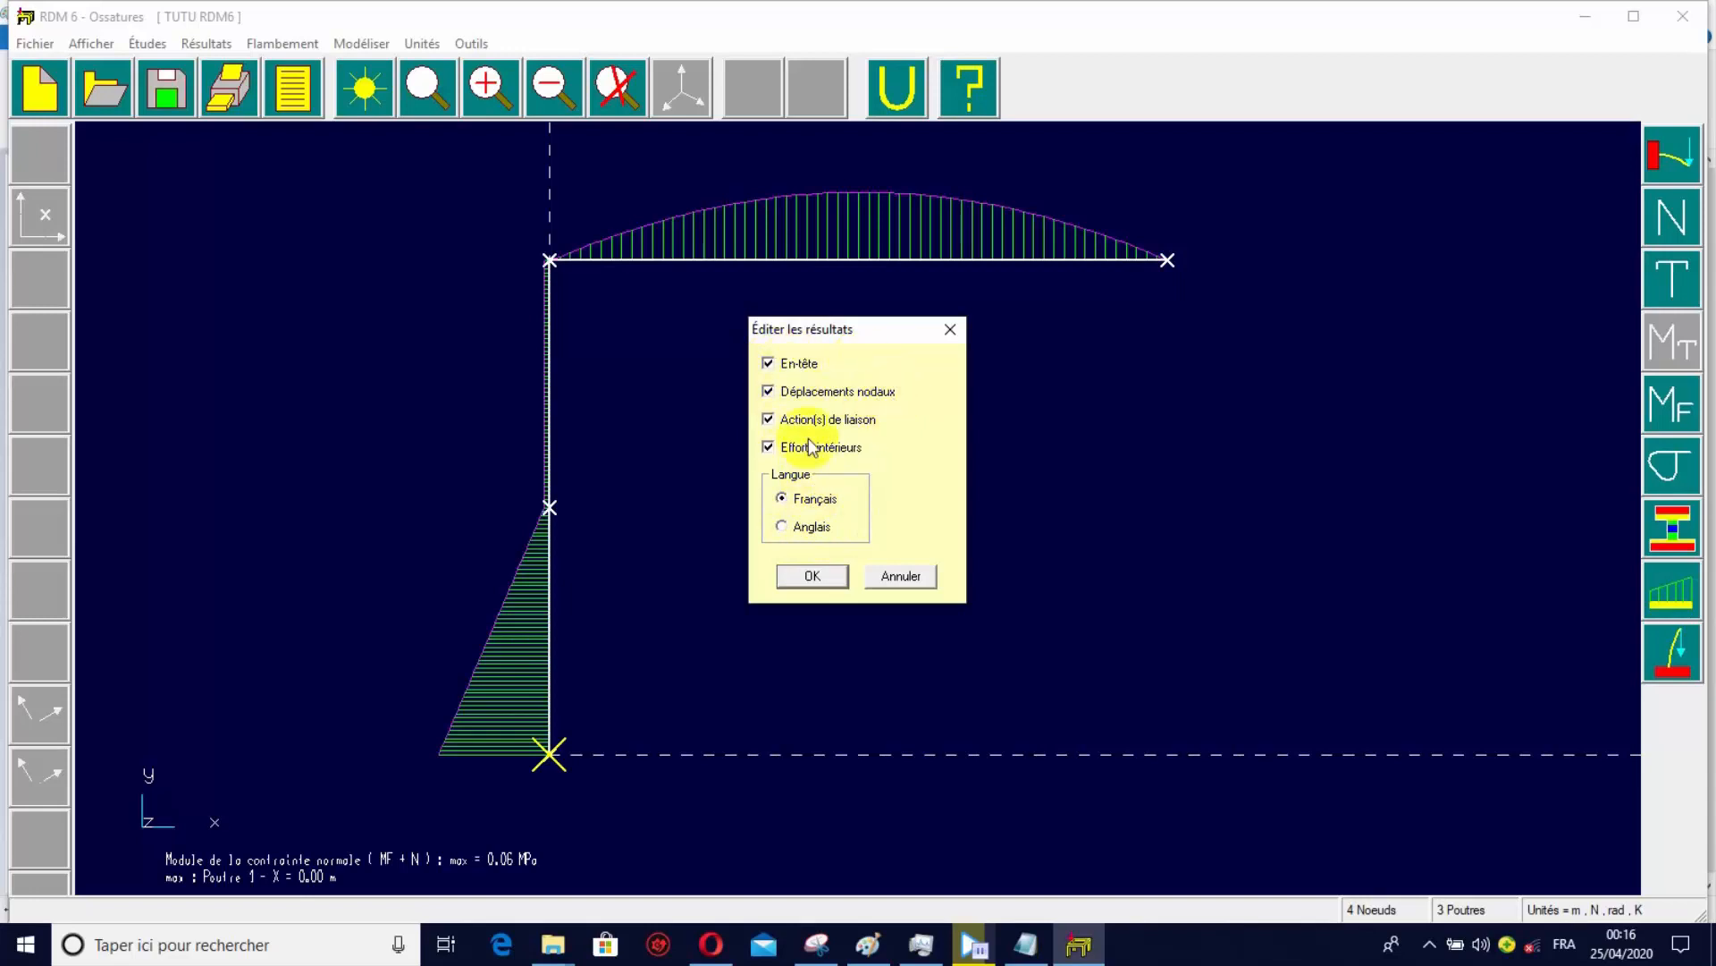
click(811, 577)
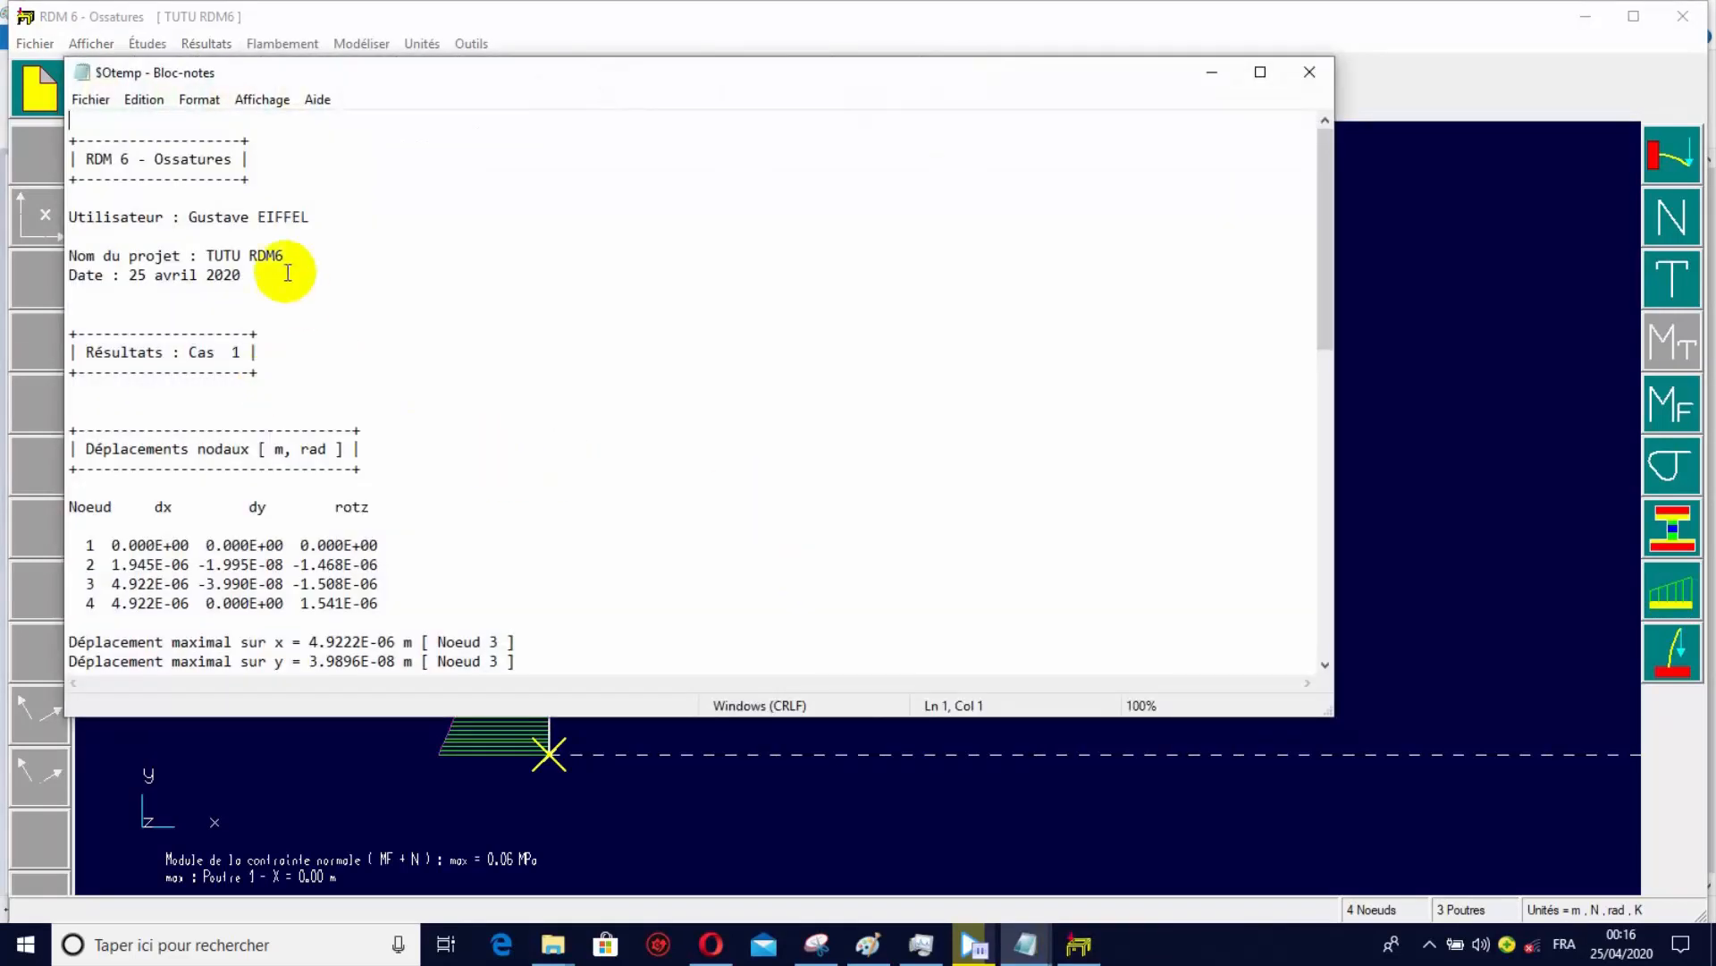
scroll(260, 213, down, 3)
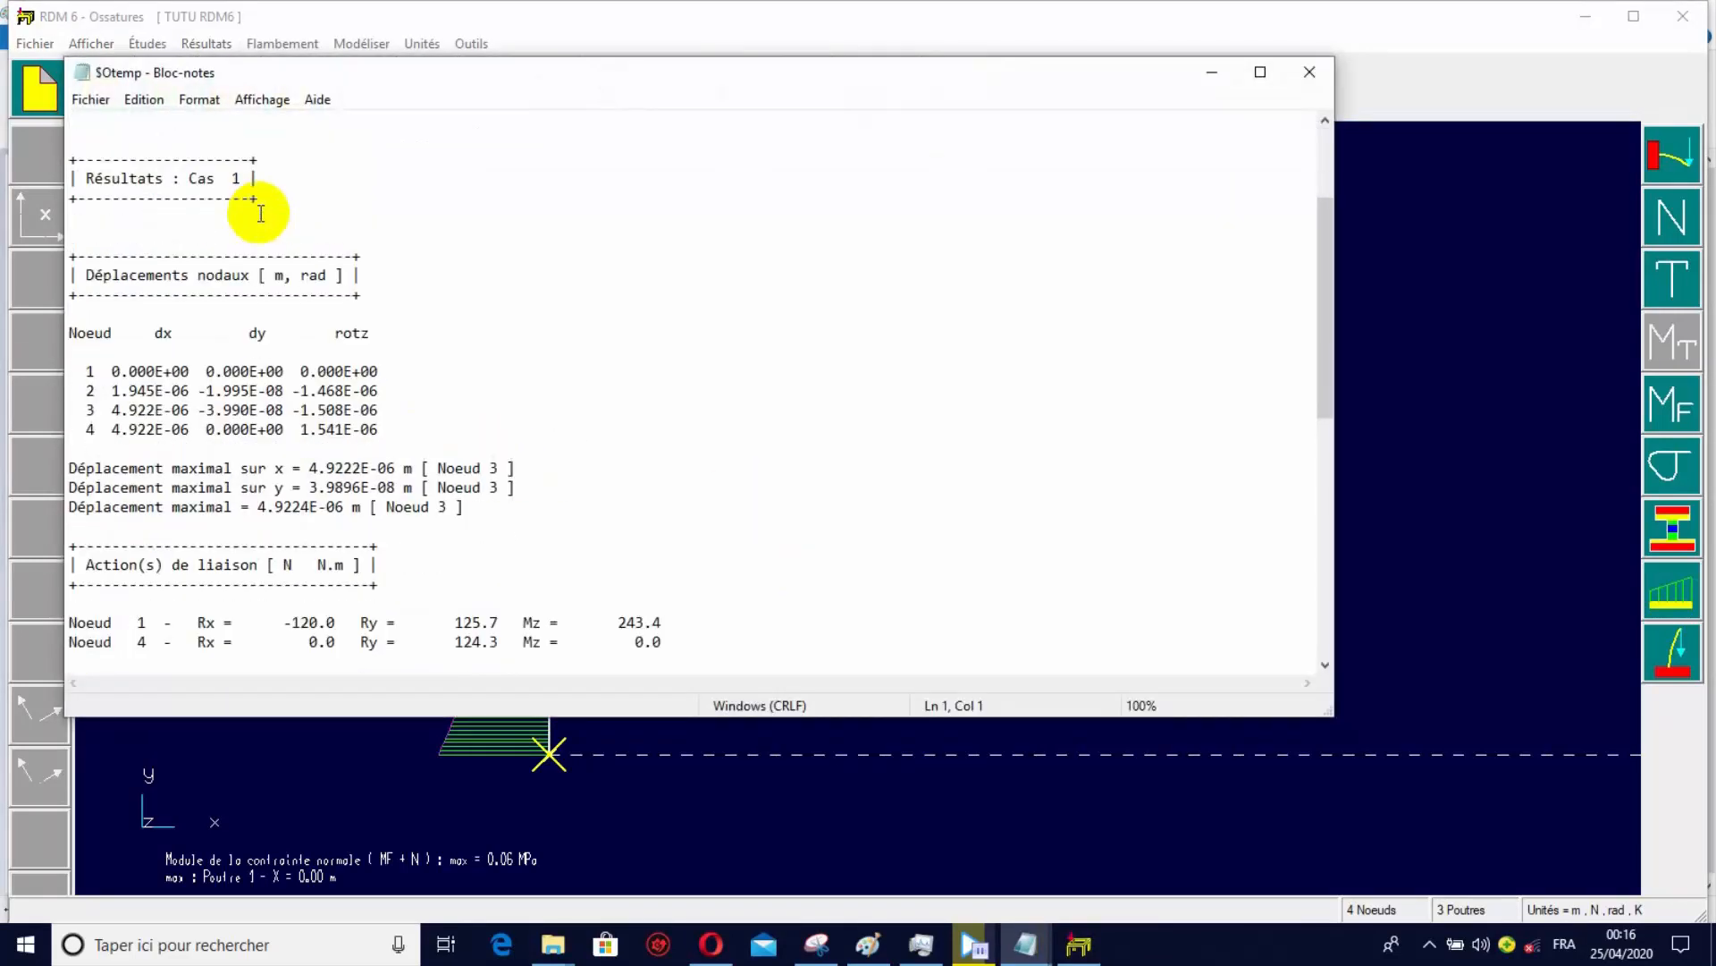
scroll(260, 213, down, 4)
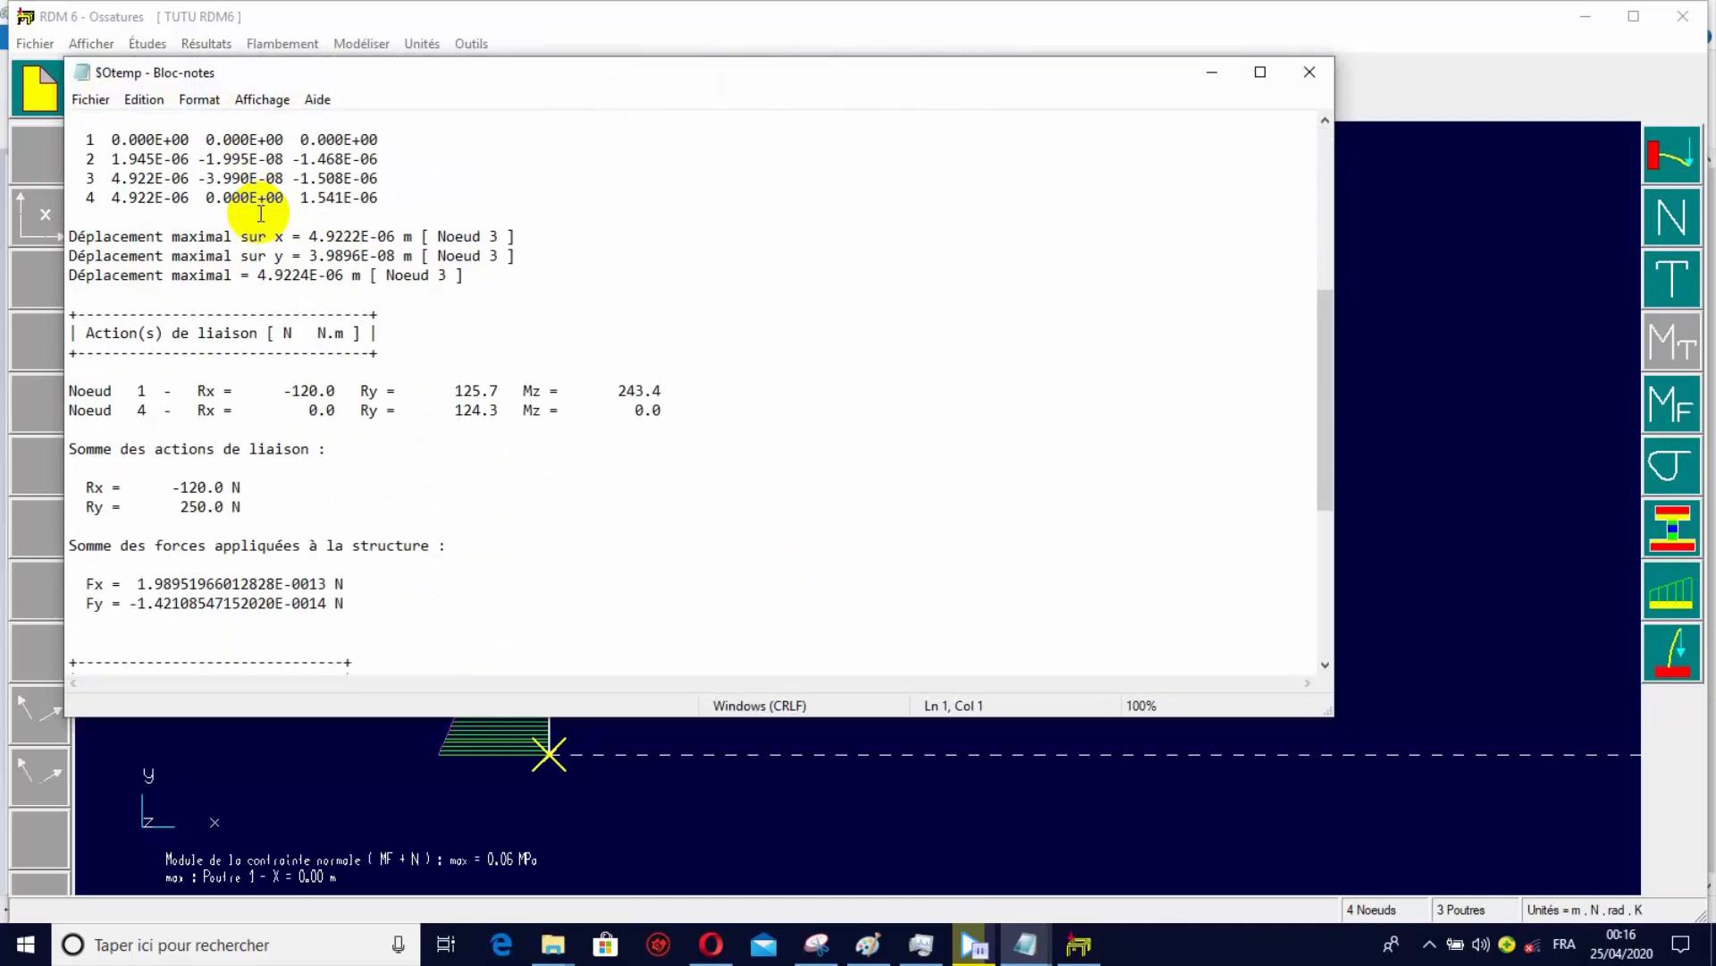
scroll(260, 213, down, 6)
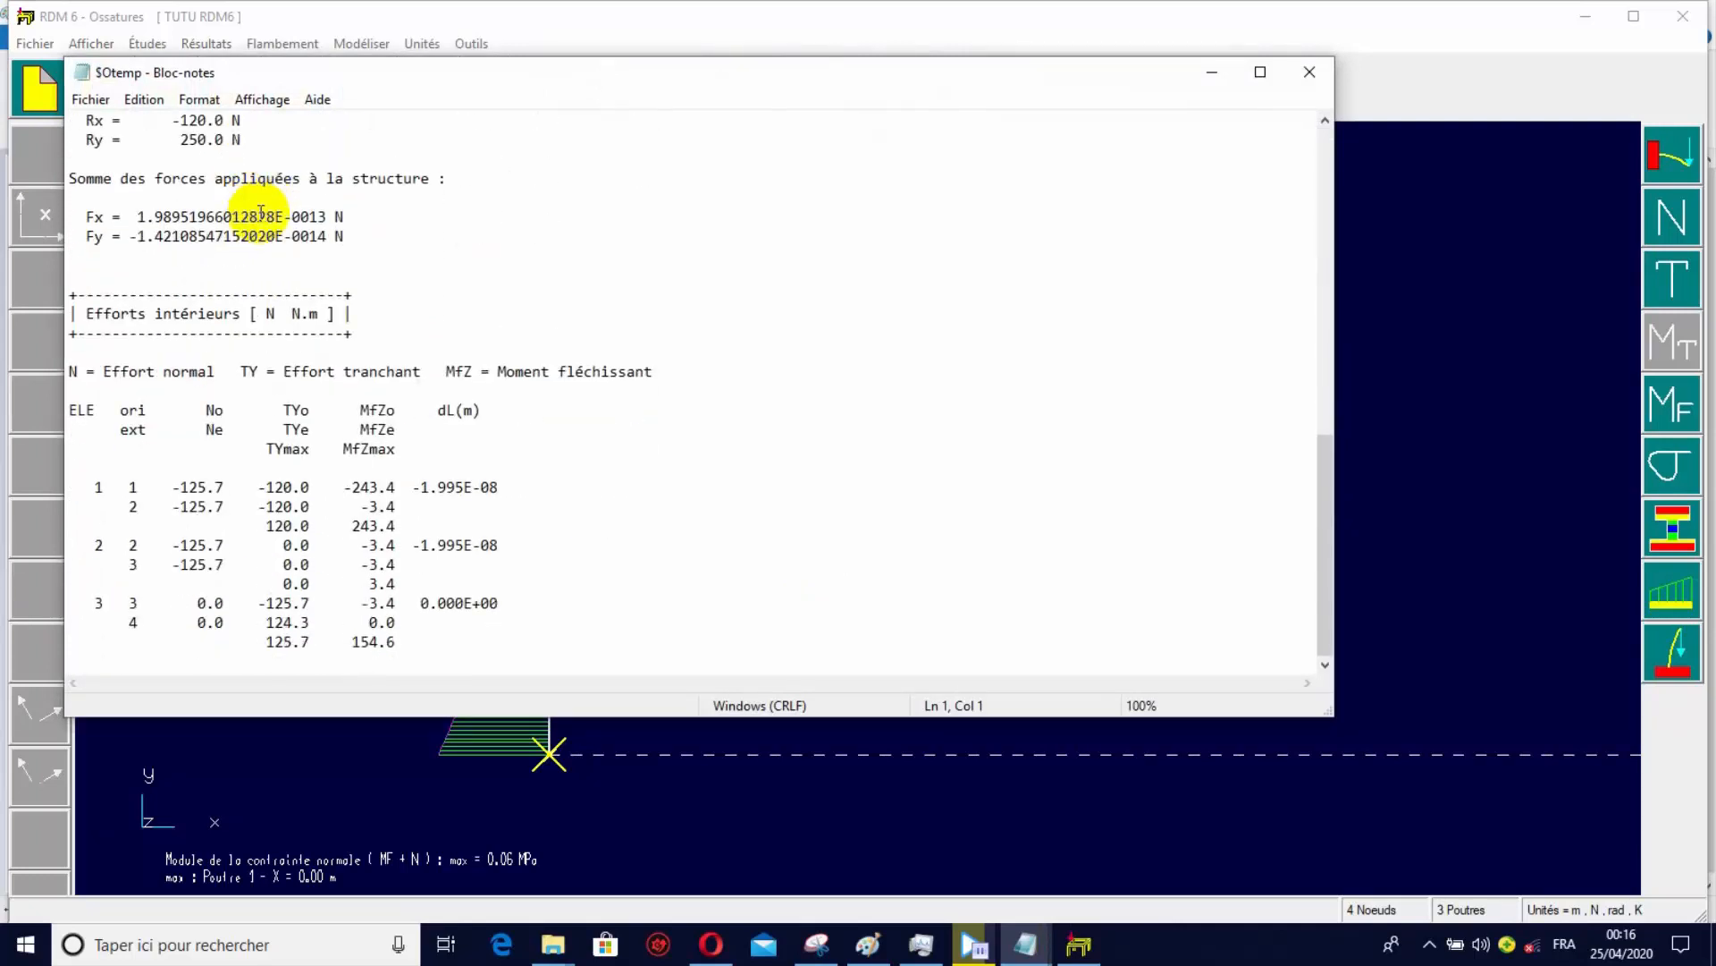
scroll(260, 212, up, 10)
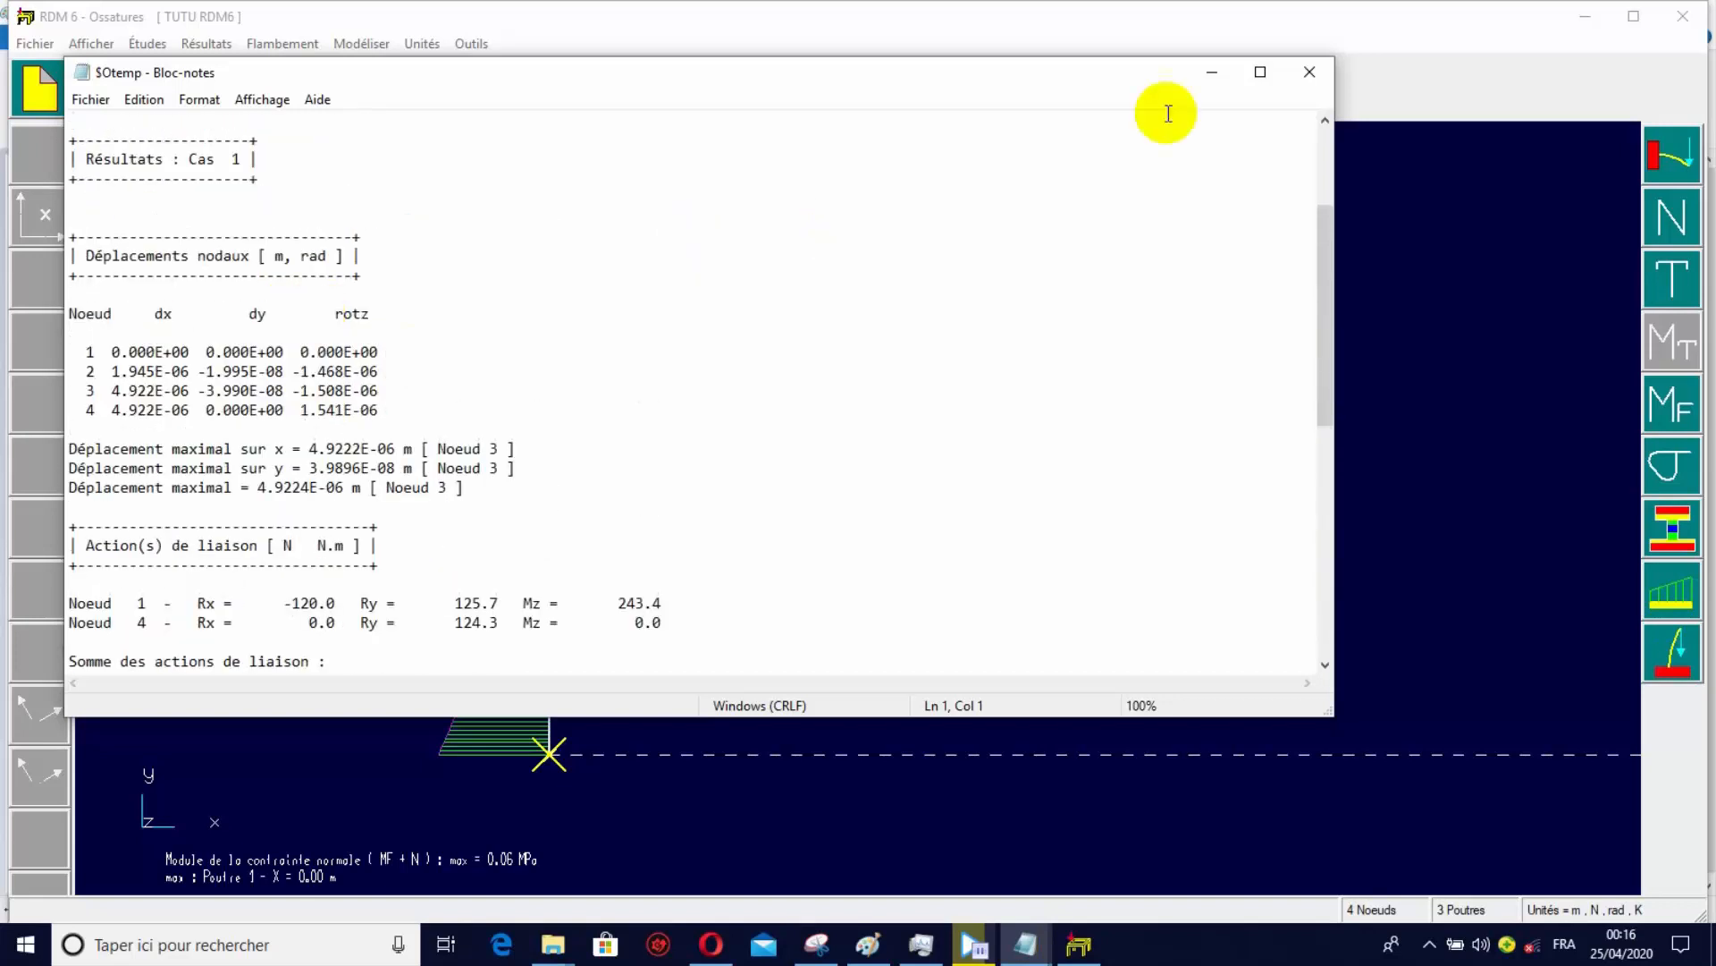
click(1213, 72)
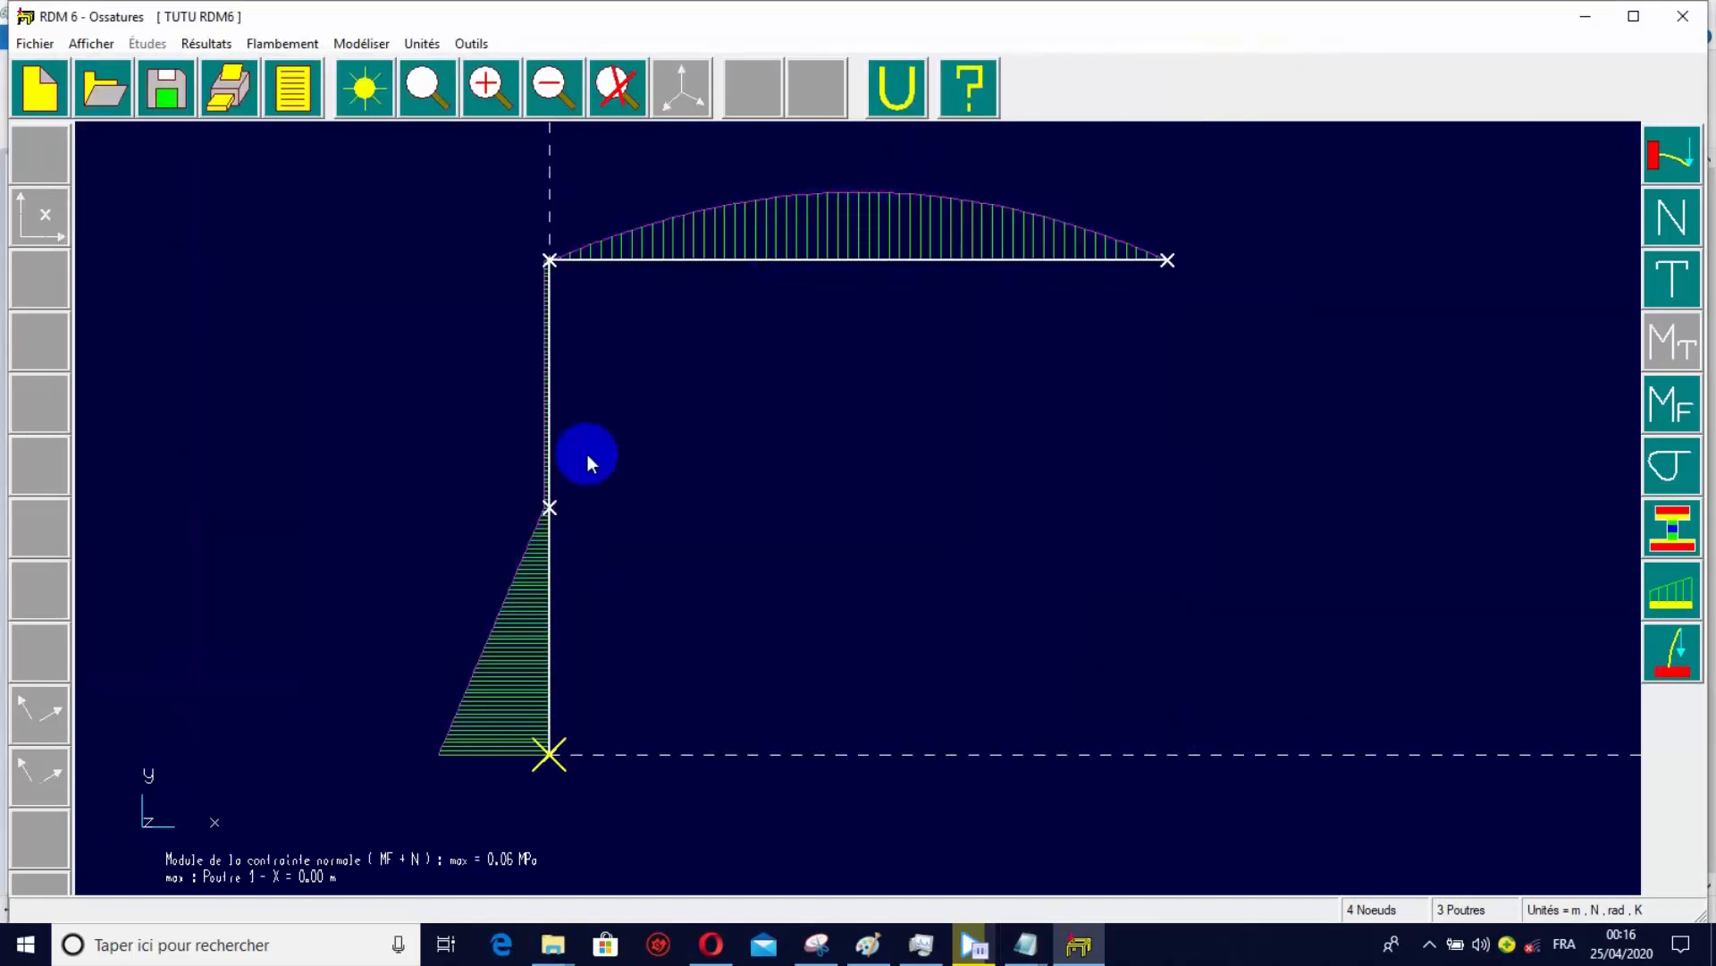
click(231, 50)
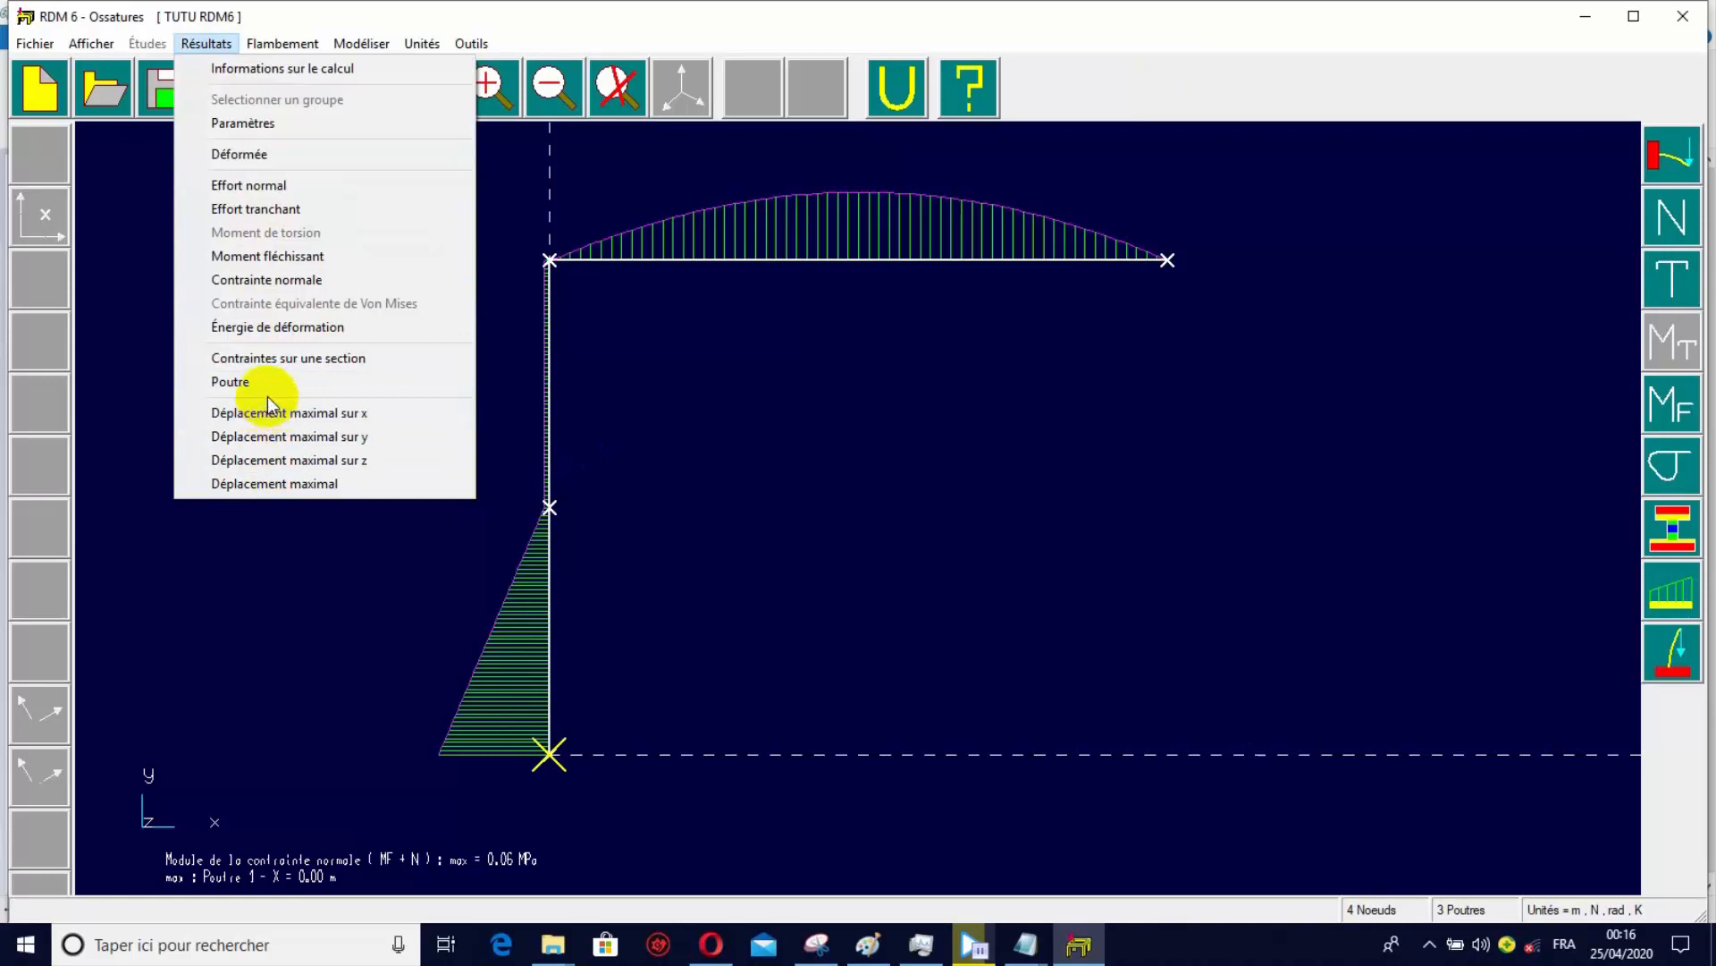
click(263, 58)
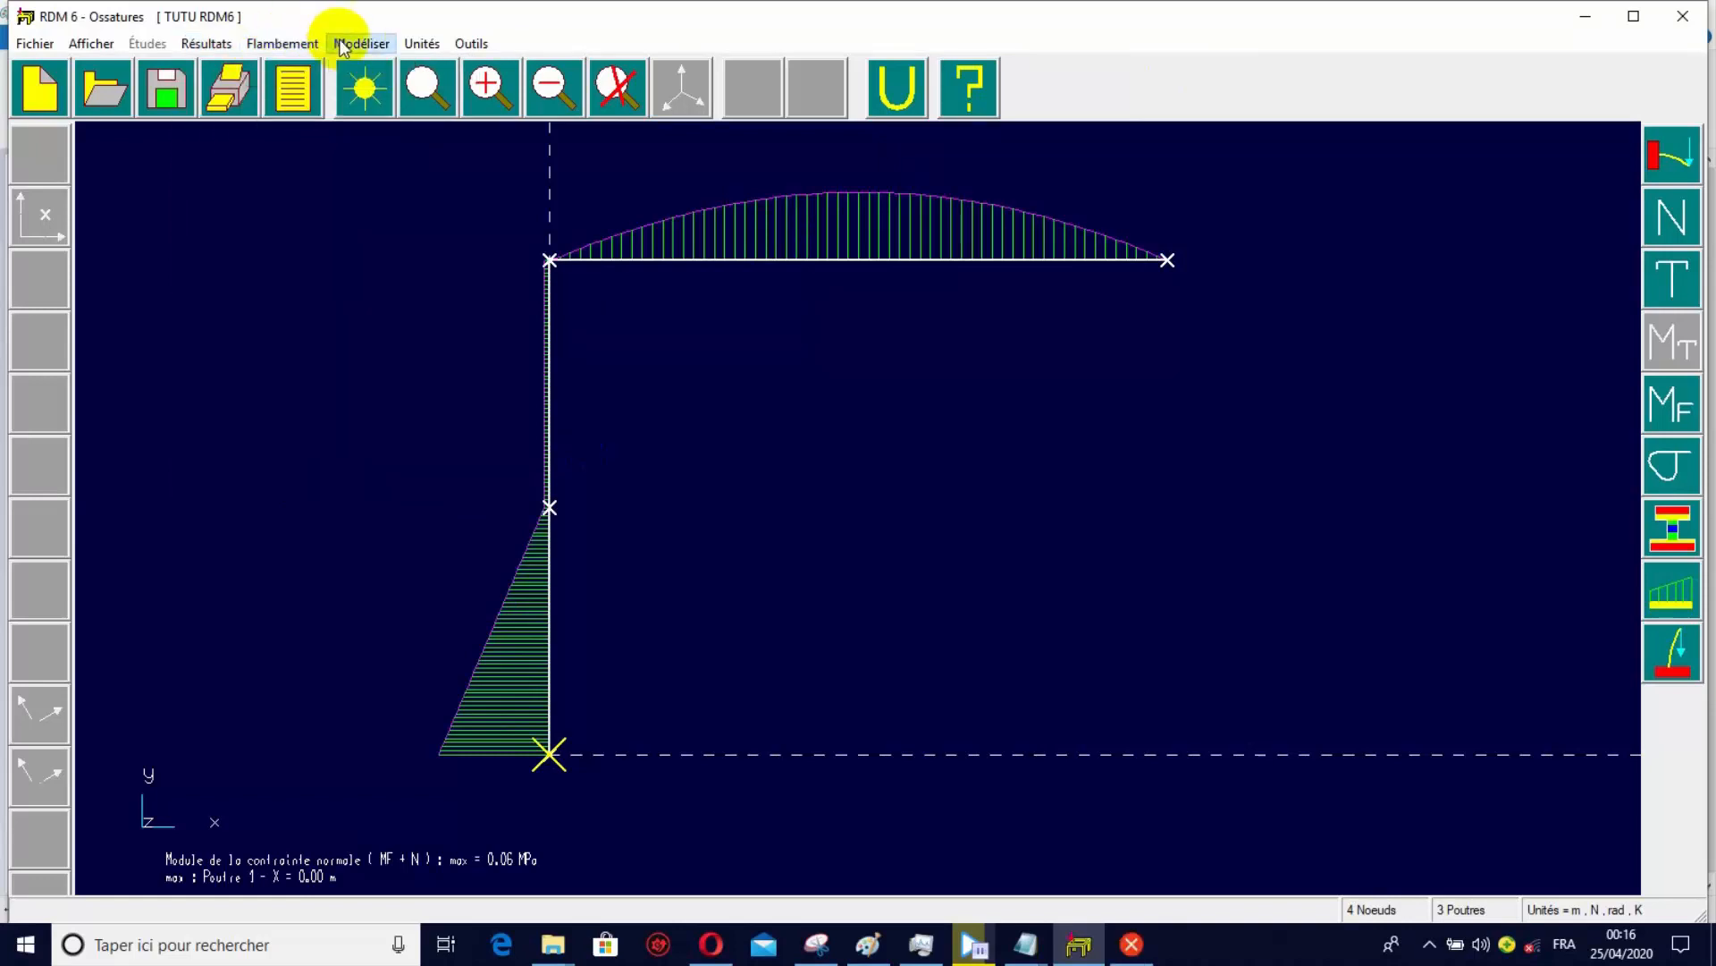
click(207, 43)
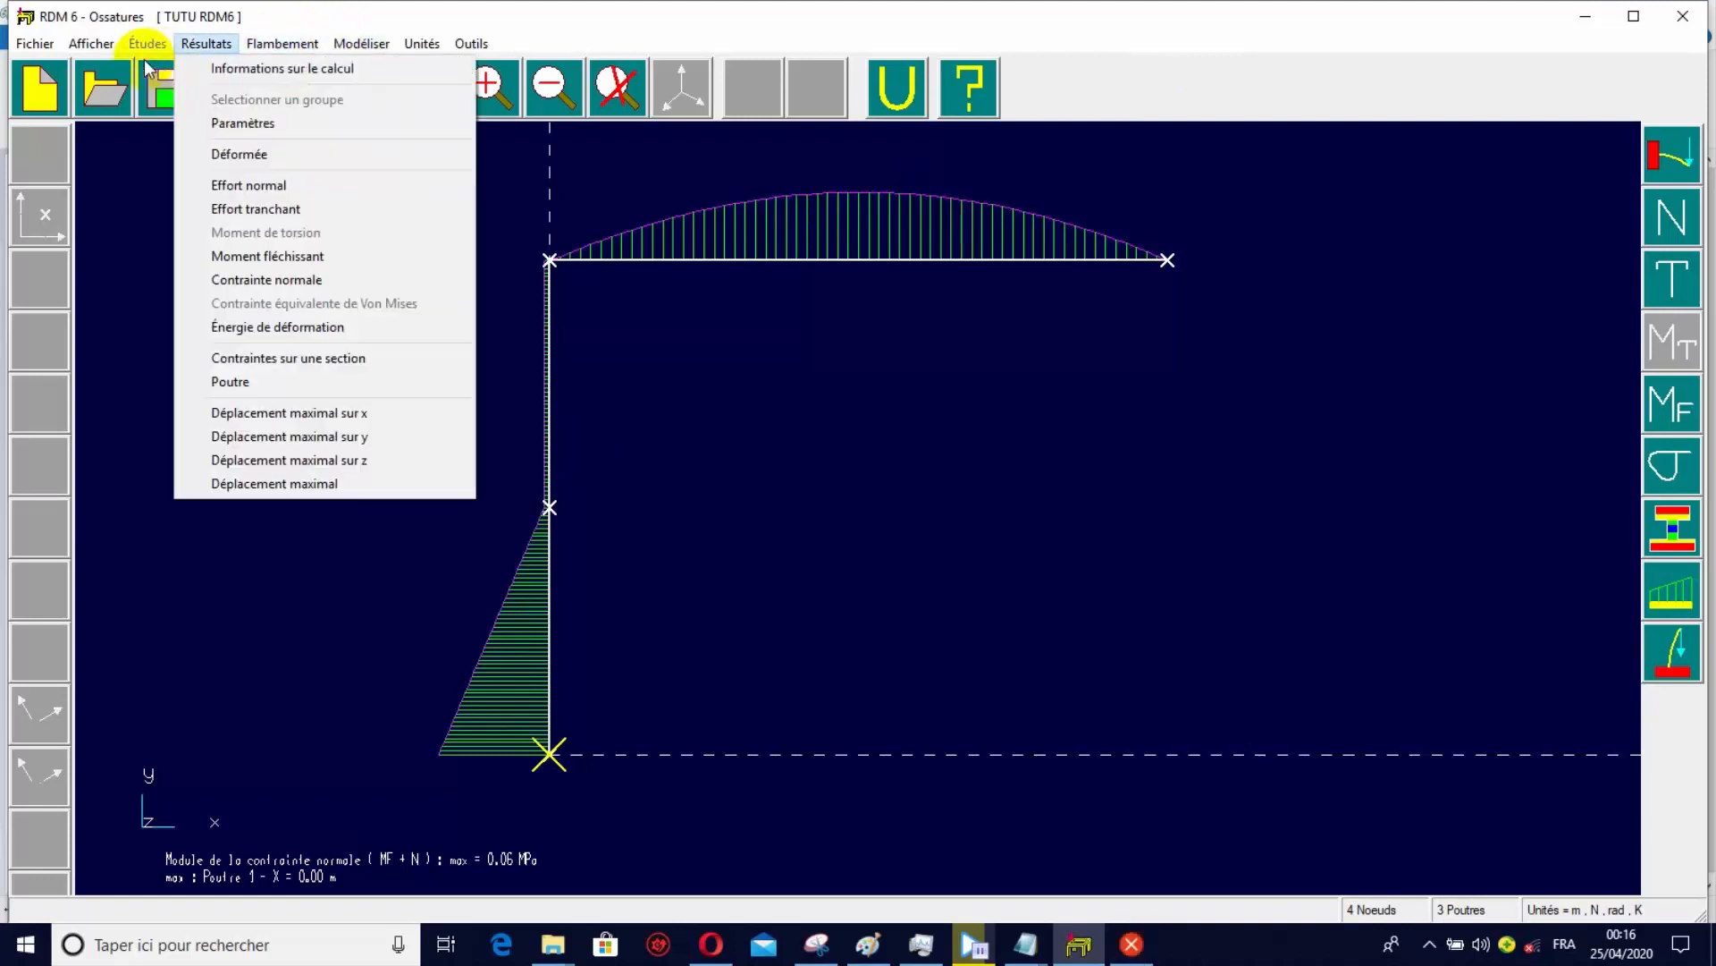
mouse_move(273, 47)
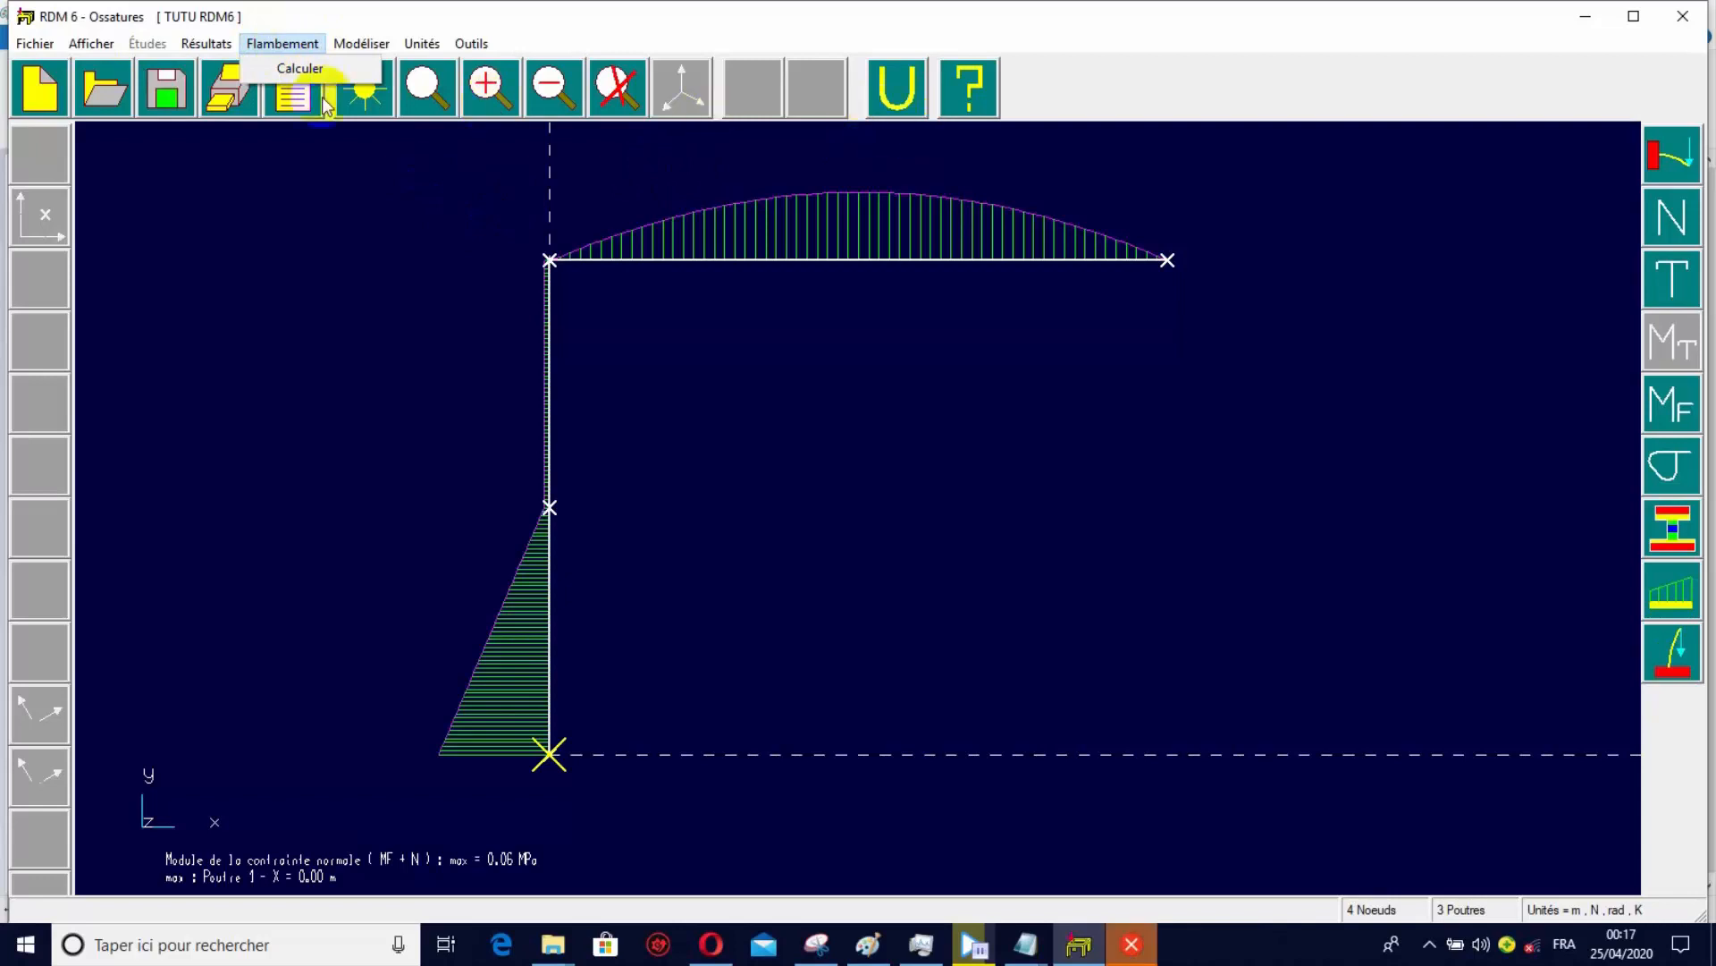
mouse_move(42, 49)
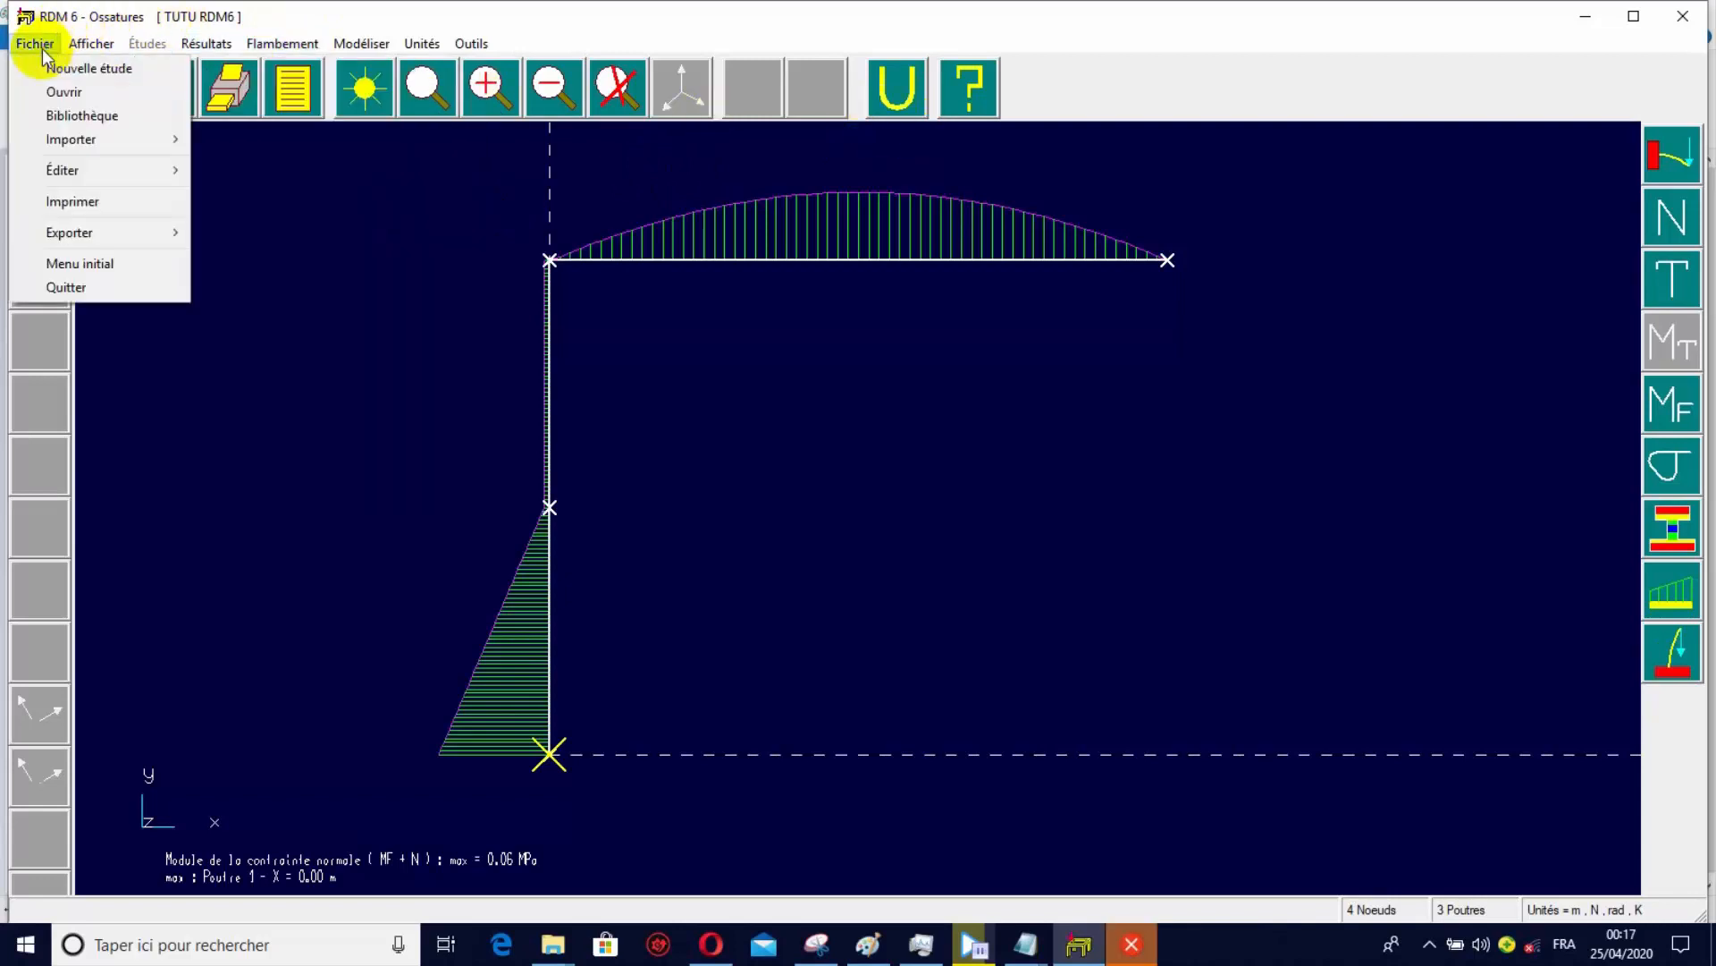
click(563, 142)
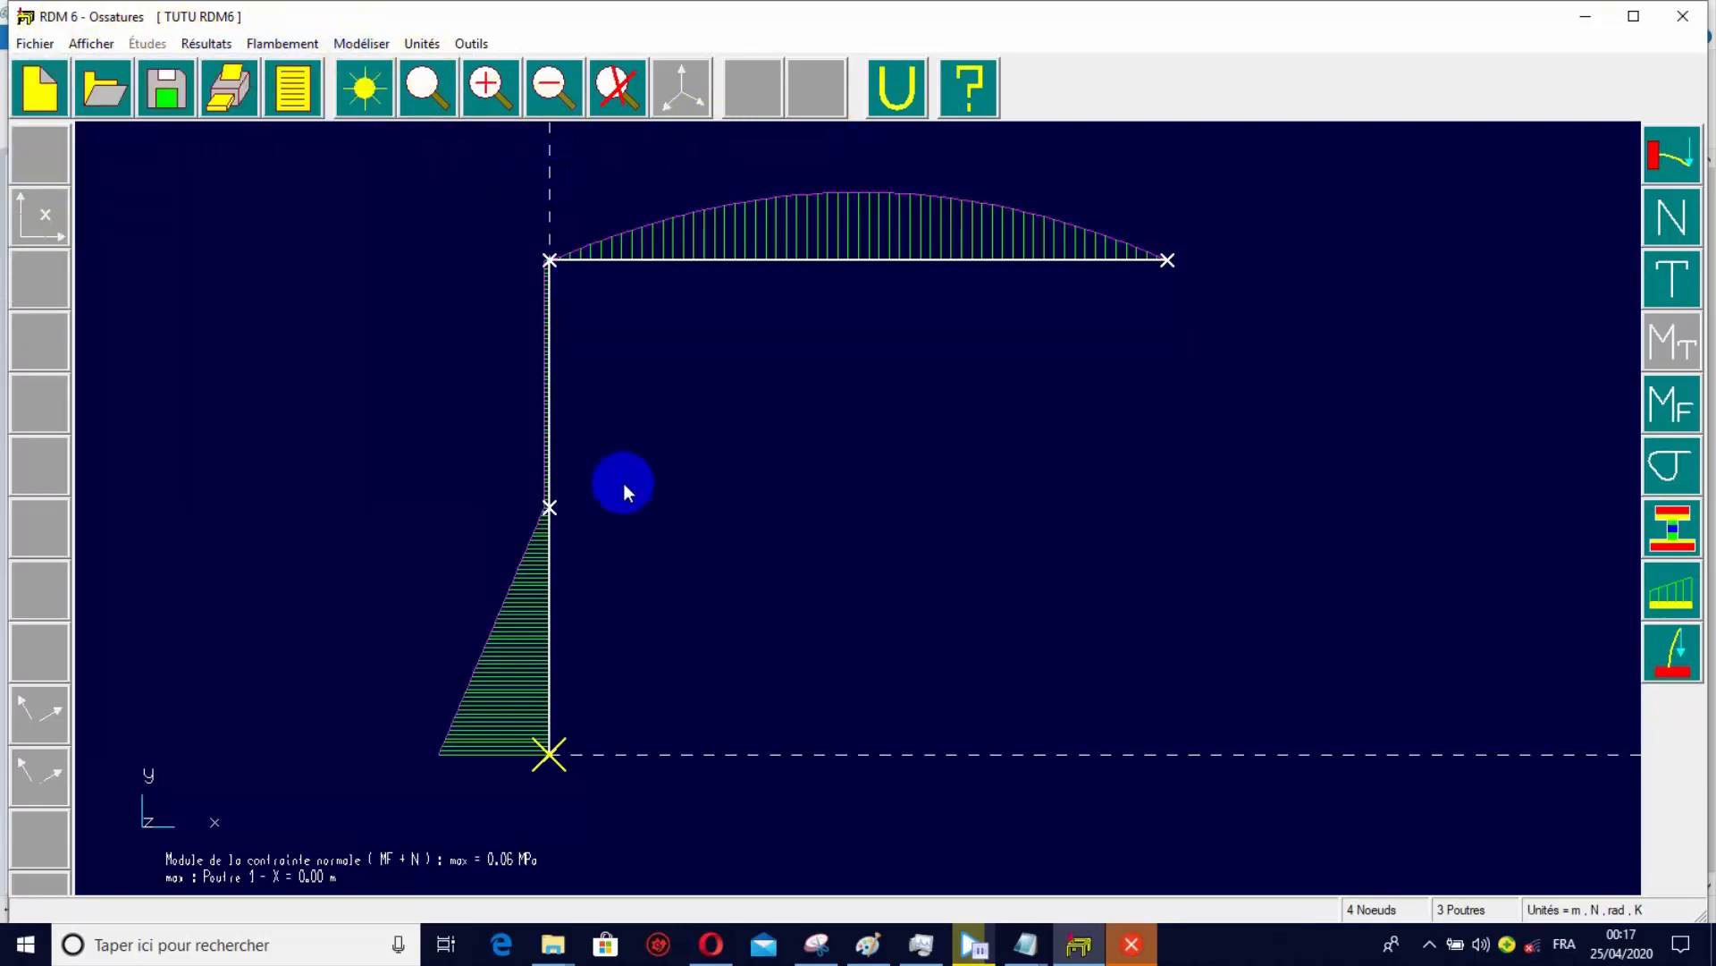